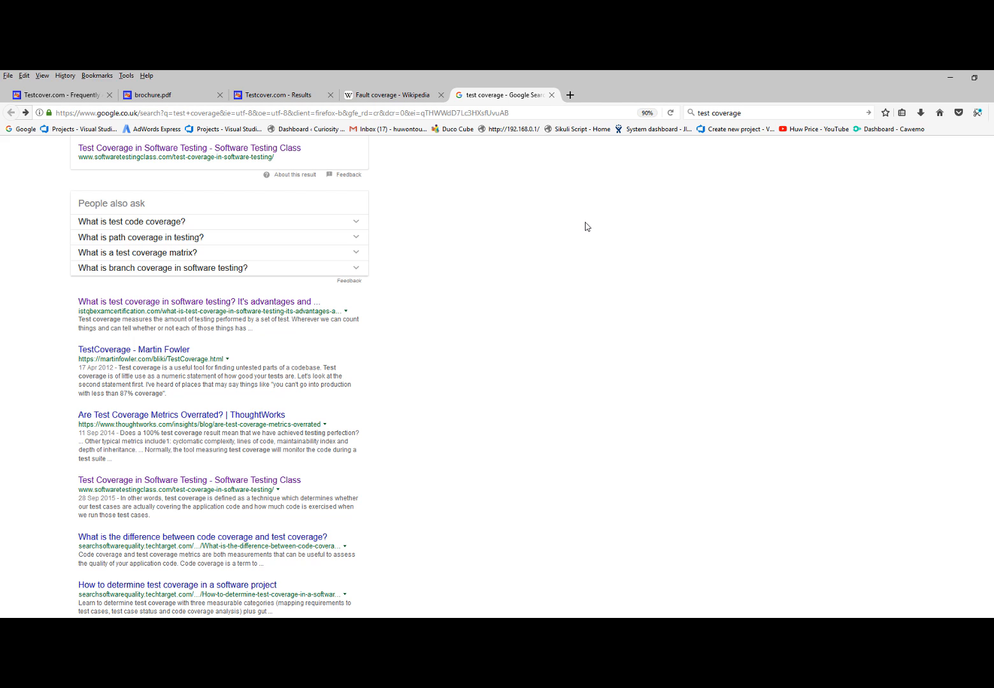
pyautogui.scroll(5, 570, 248)
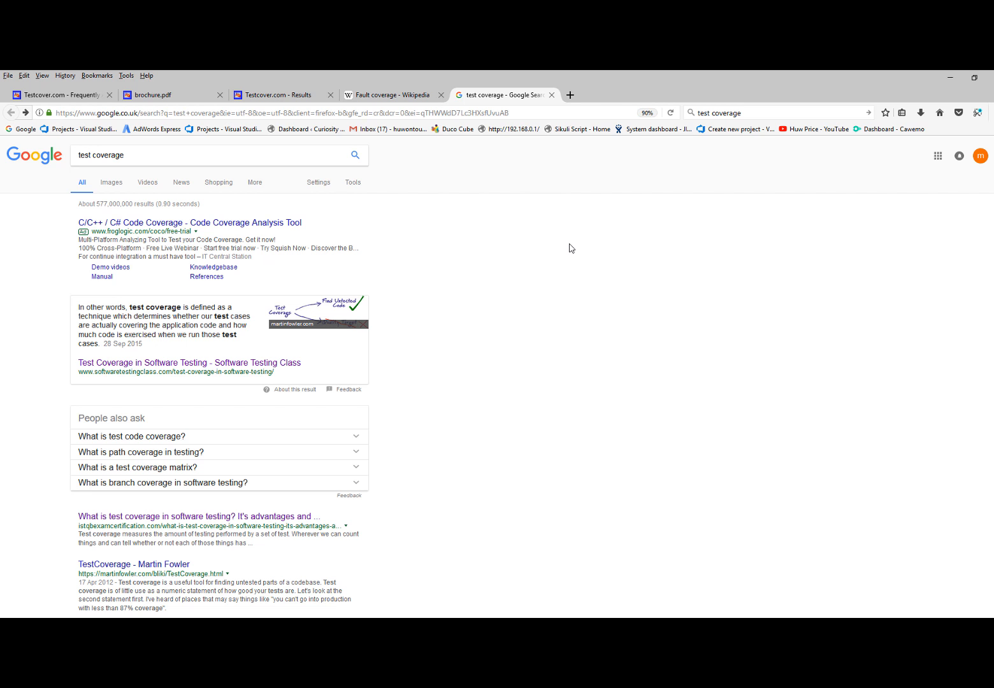
pyautogui.hotkey('alt', 'Tab')
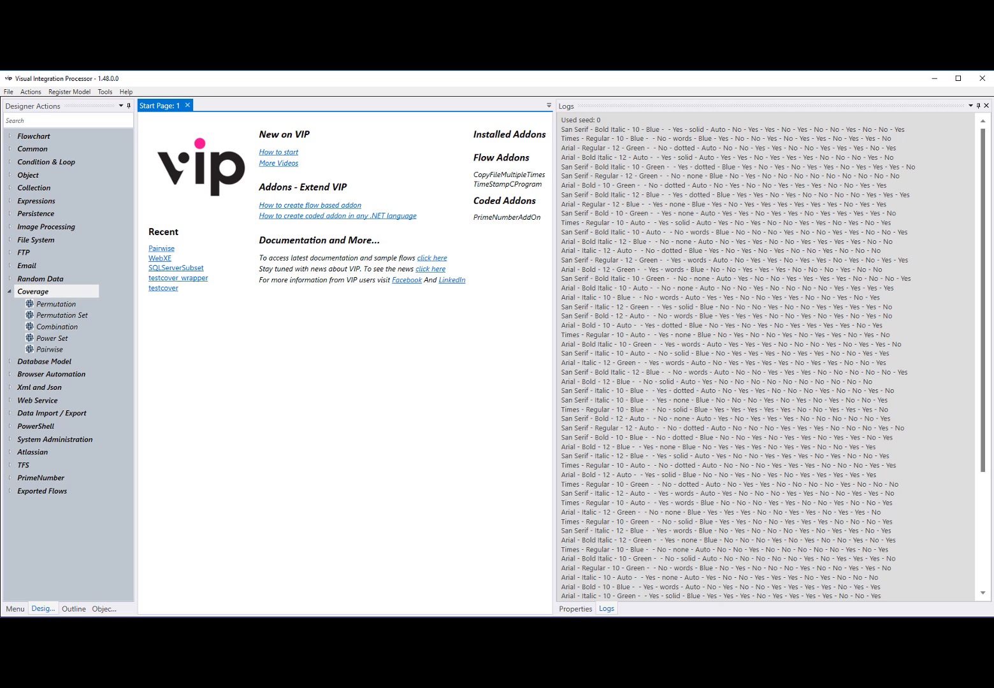
pyautogui.hotkey('alt', 'Tab')
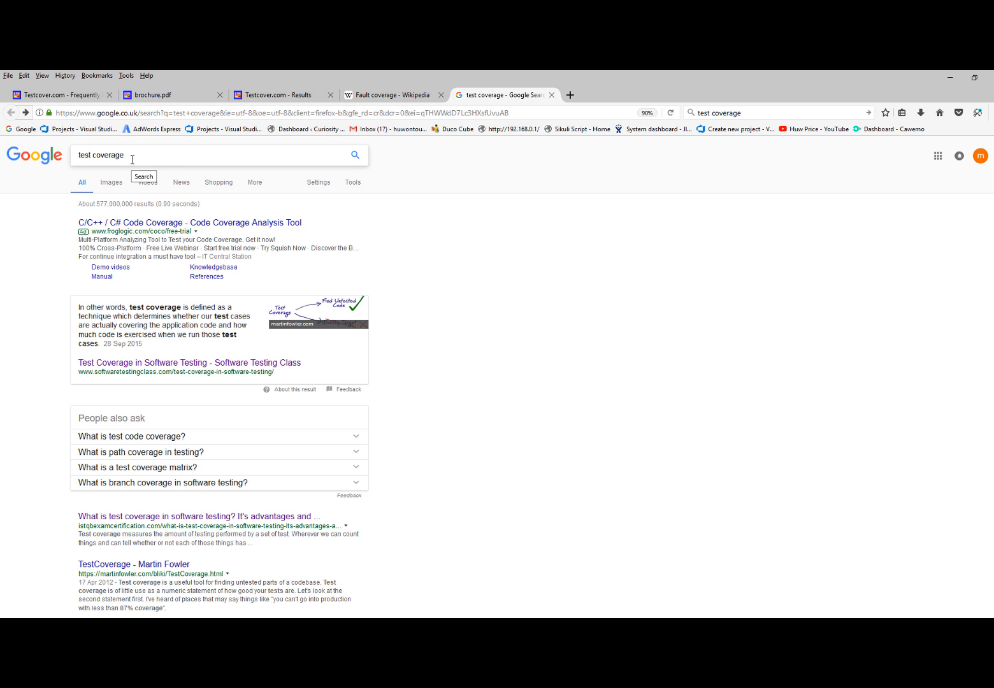
pyautogui.scroll(-5, 465, 422)
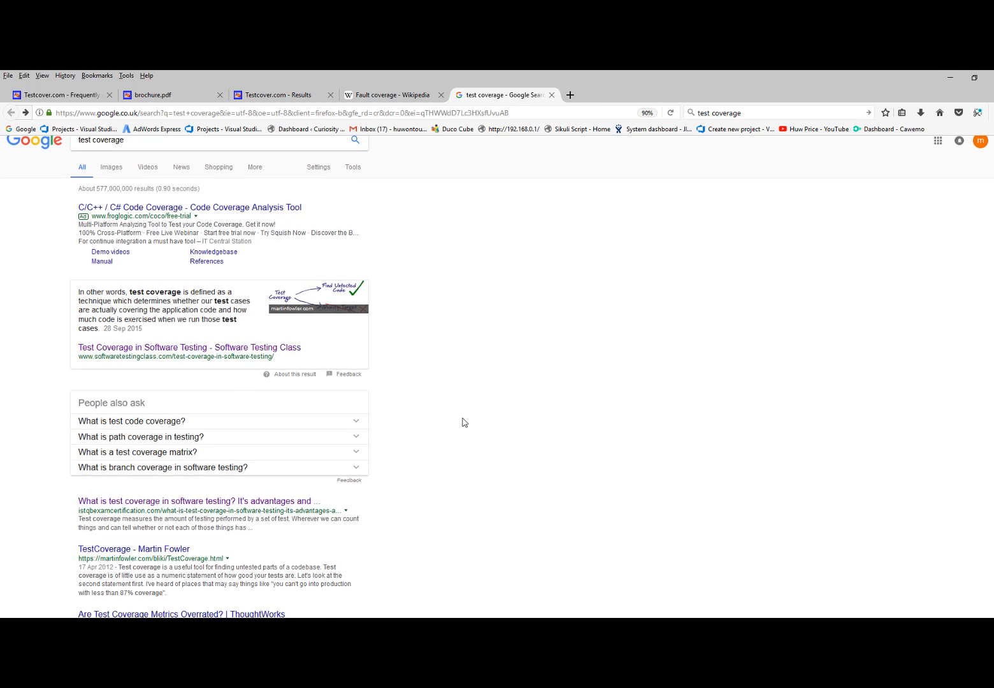
pyautogui.scroll(5, 464, 421)
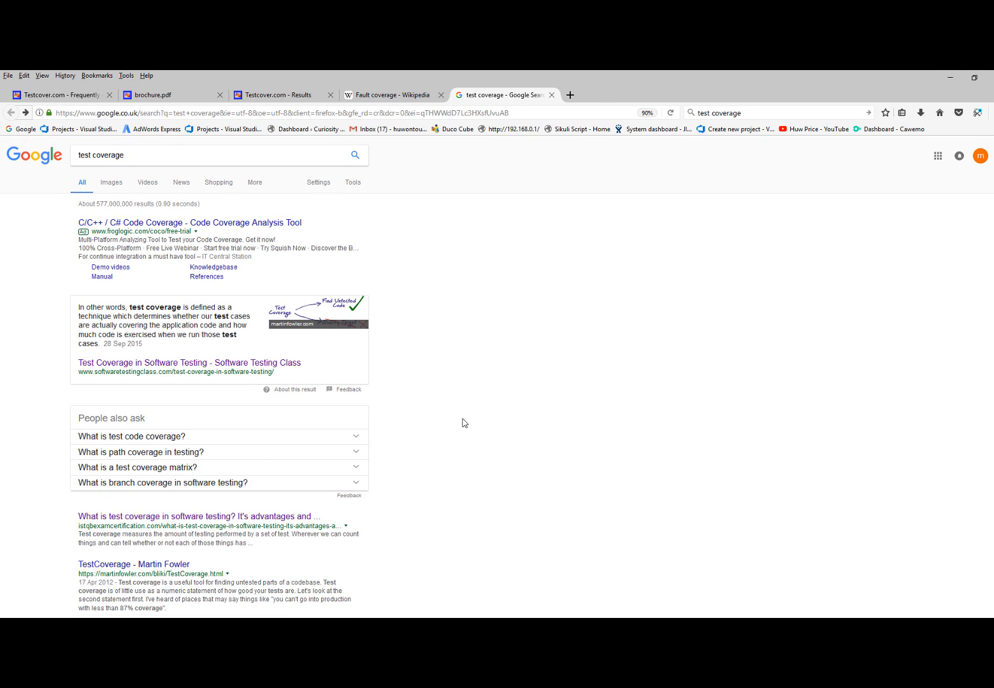
# Review the test coverage definition in Wikipedia's Fault coverage article and glance over the Testcover.com FAQ and results pages
pyautogui.click(394, 96)
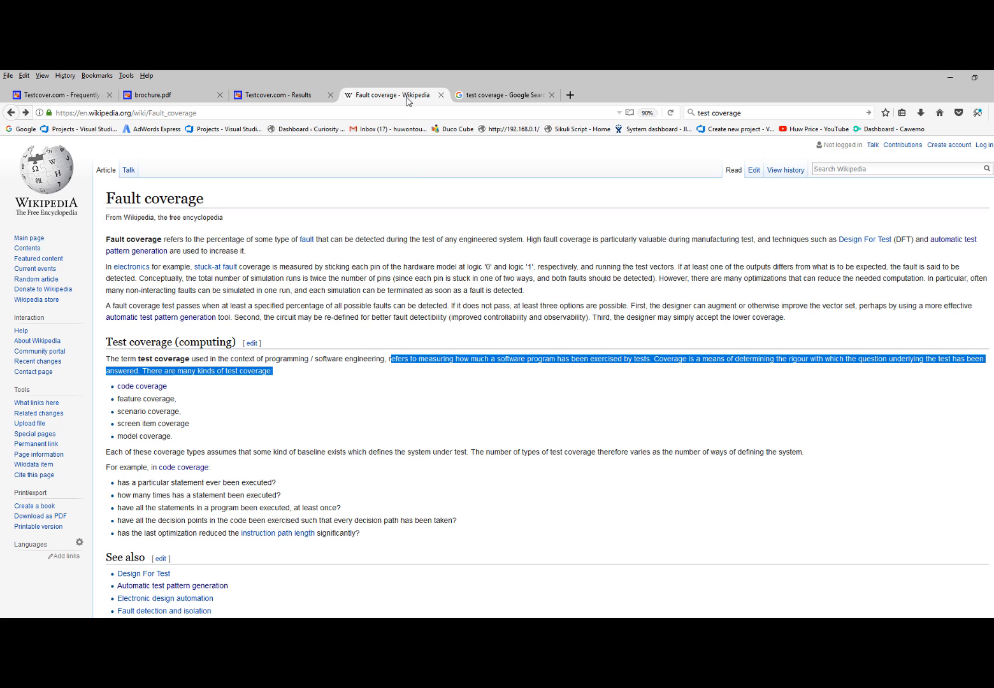
pyautogui.click(391, 360)
pyautogui.moveTo(386, 359); pyautogui.dragTo(923, 372)
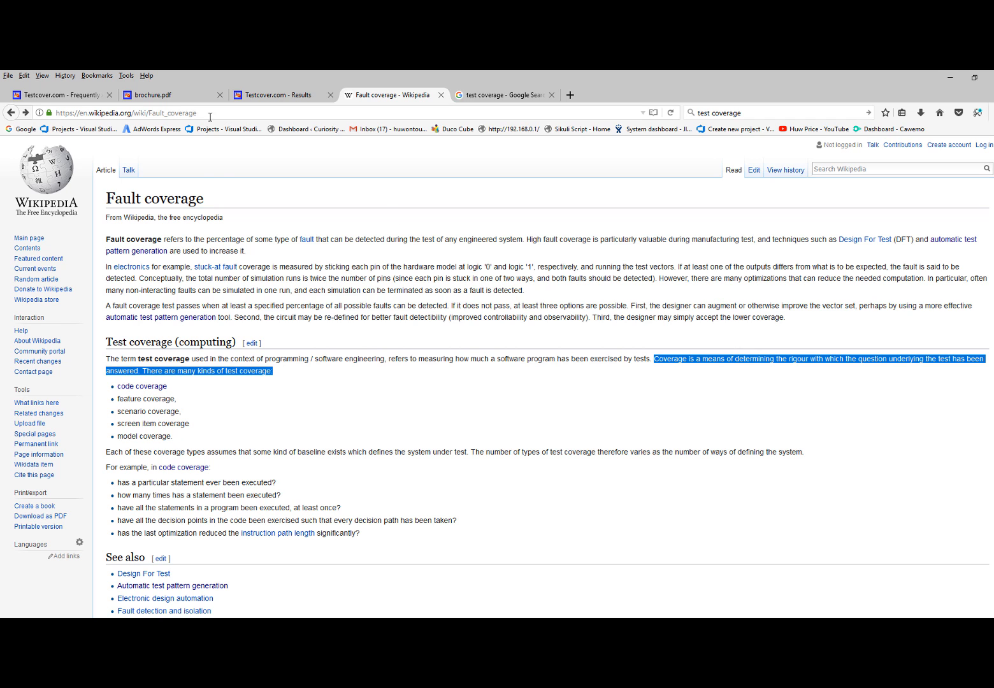
pyautogui.click(51, 100)
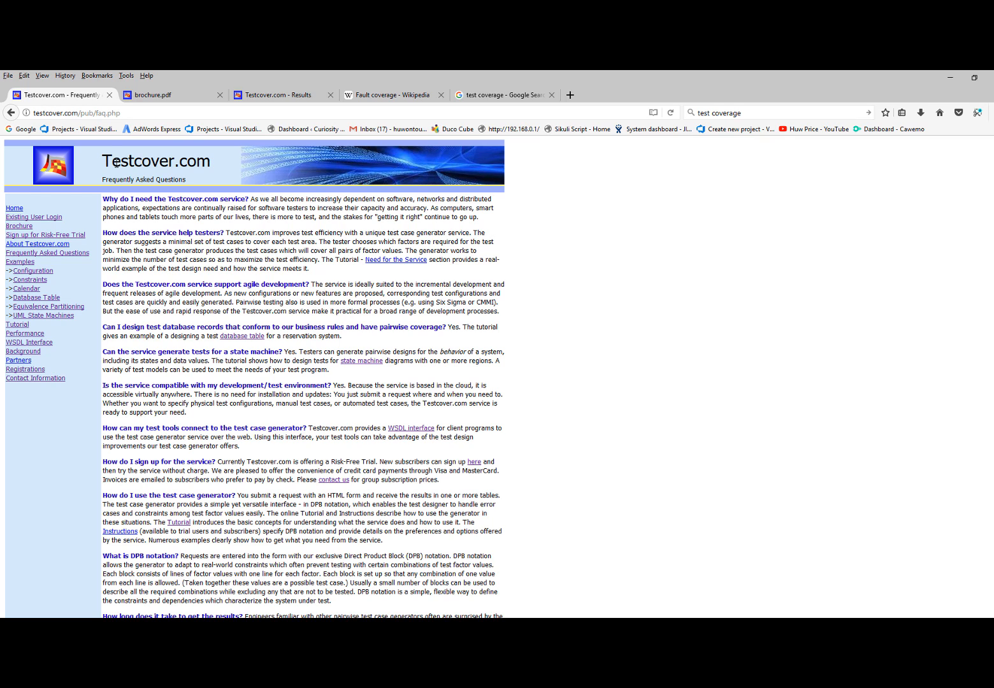
pyautogui.click(283, 101)
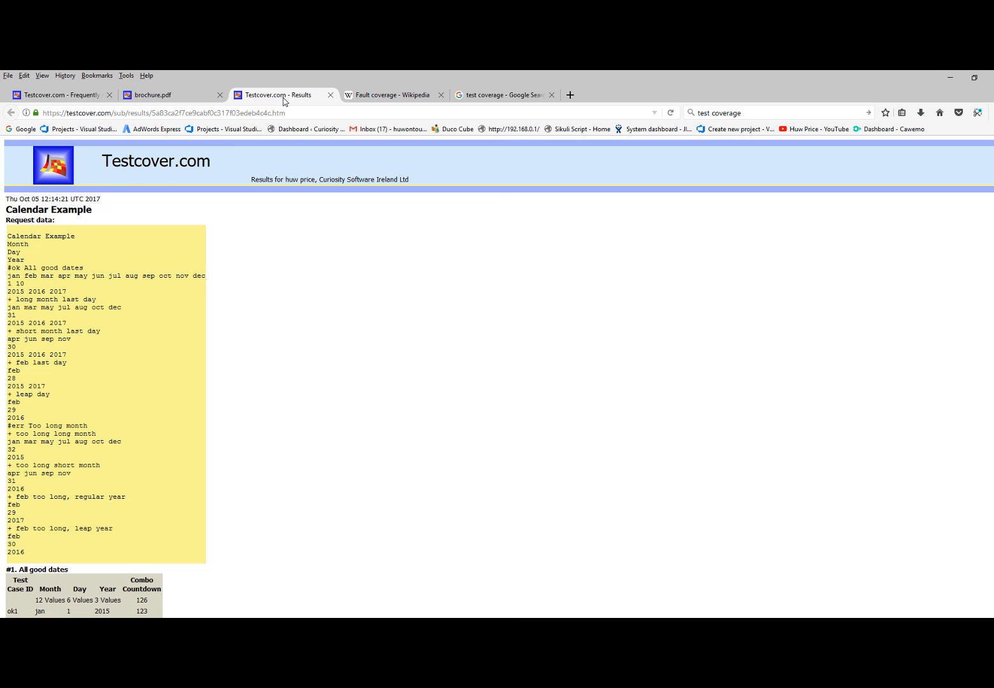
pyautogui.click(362, 96)
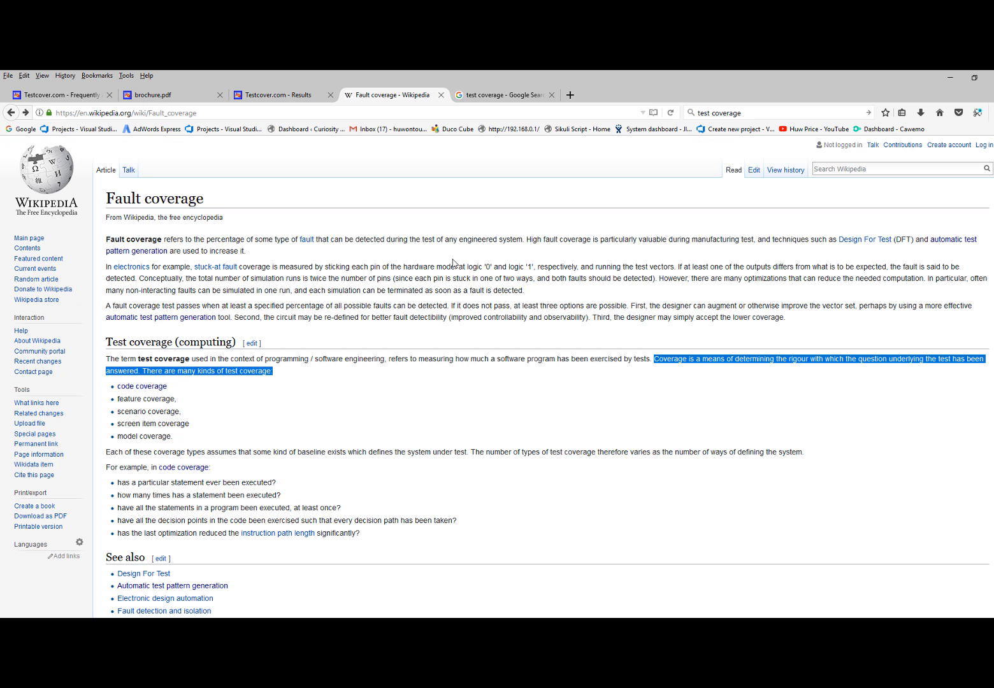
# Switch to Visual Integration Processor, open Pairwise.vip from the Coverage examples folder, and widen the designer area
pyautogui.click(185, 628)
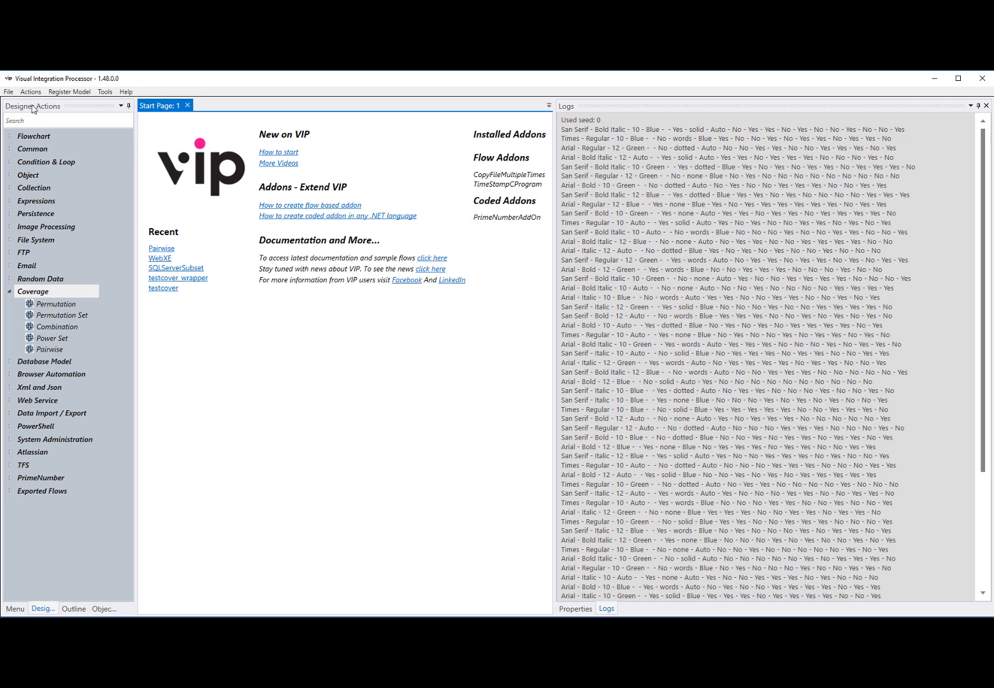
pyautogui.click(9, 92)
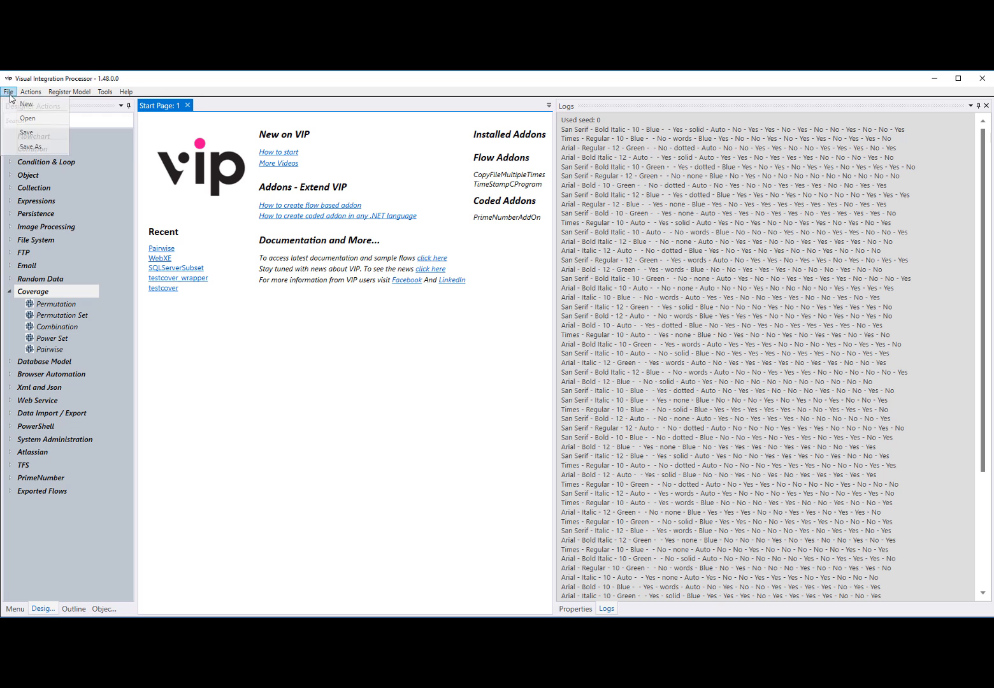
pyautogui.click(28, 118)
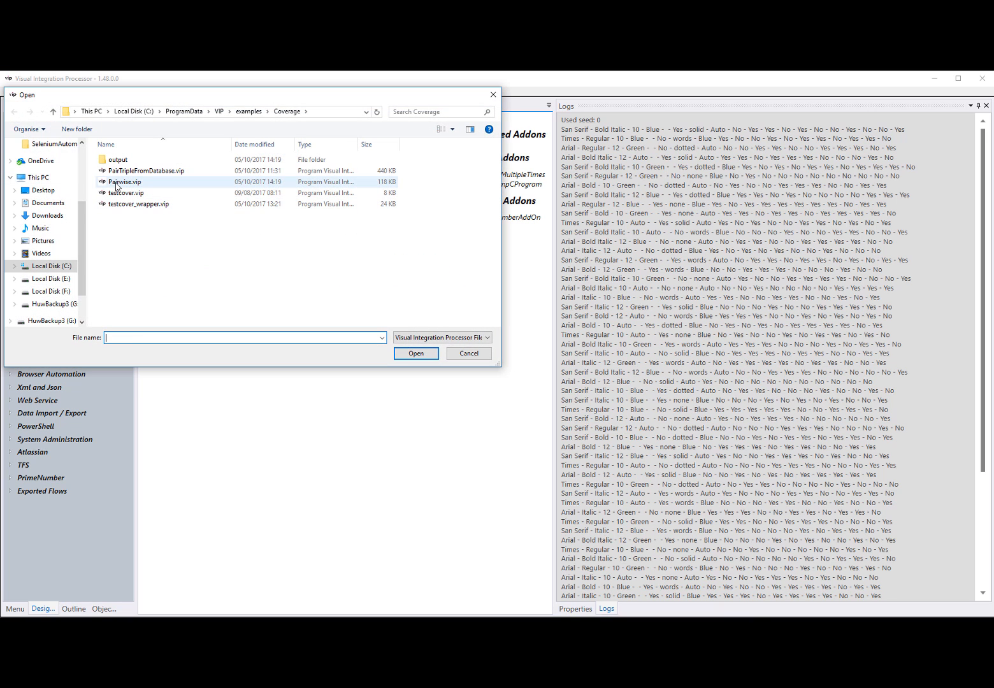
pyautogui.click(117, 183)
pyautogui.click(415, 353)
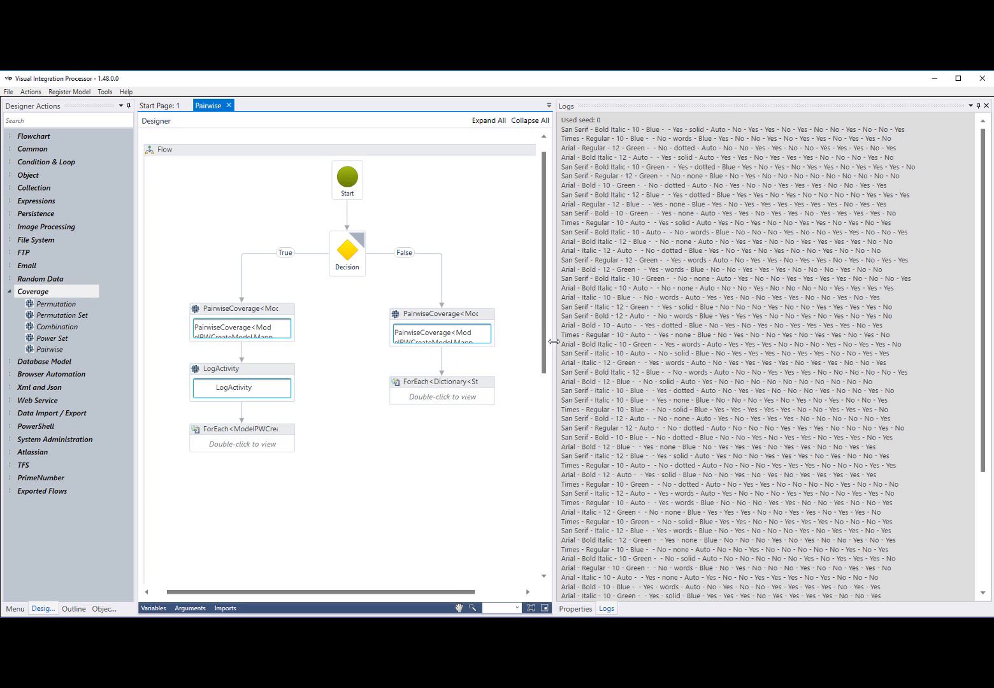
pyautogui.moveTo(553, 341); pyautogui.dragTo(723, 360)
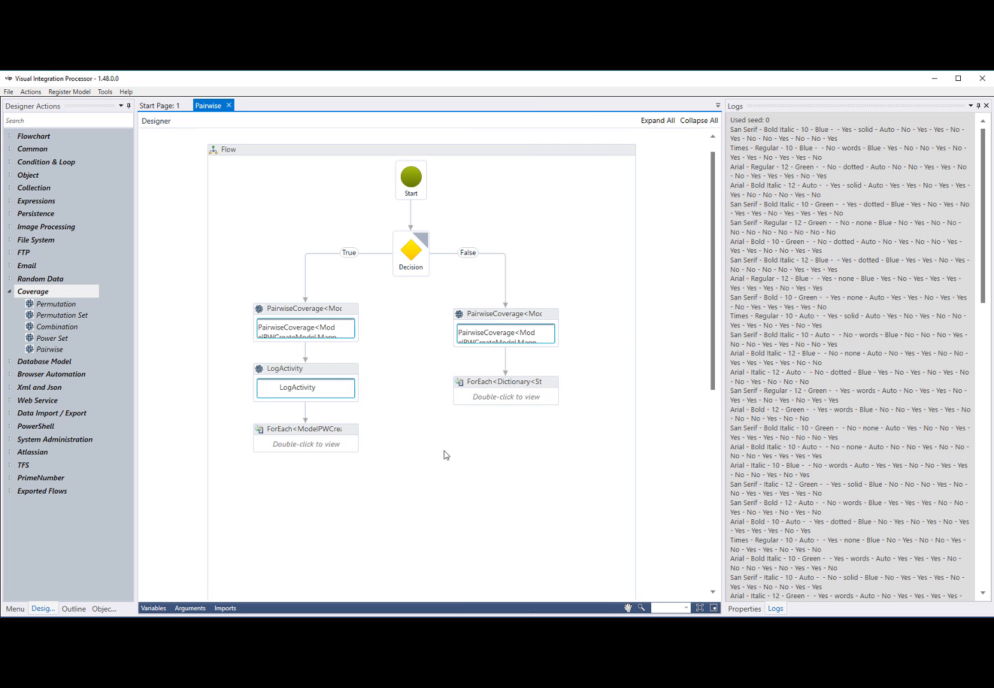
# Open PICT.documentation.txt from the Coverage examples folder in Notepad++ without reloading log.log
pyautogui.click(127, 623)
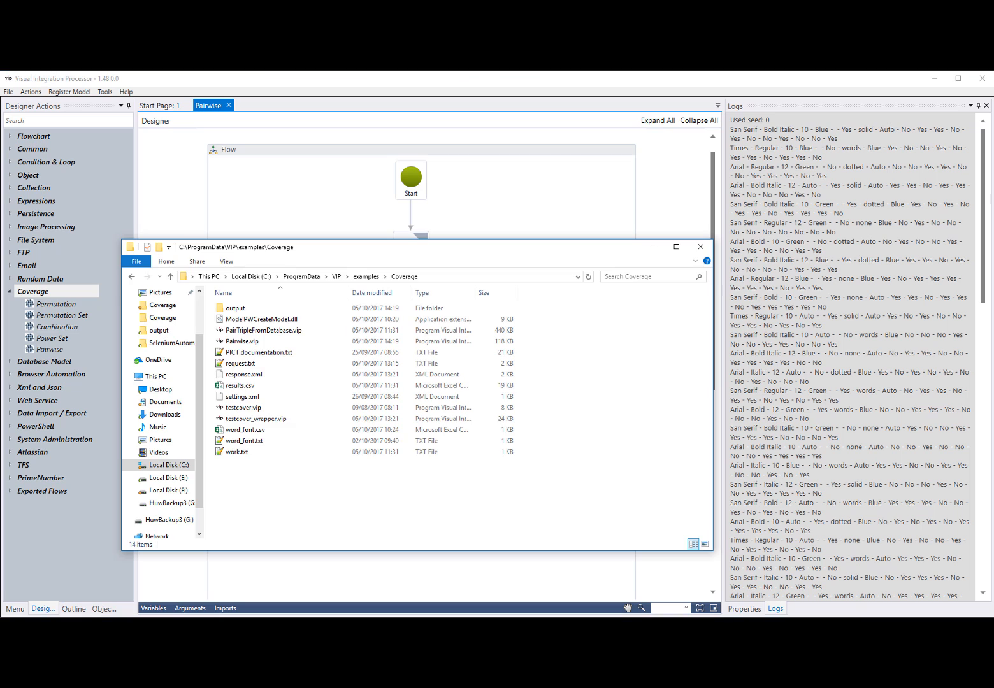
pyautogui.doubleClick(263, 356)
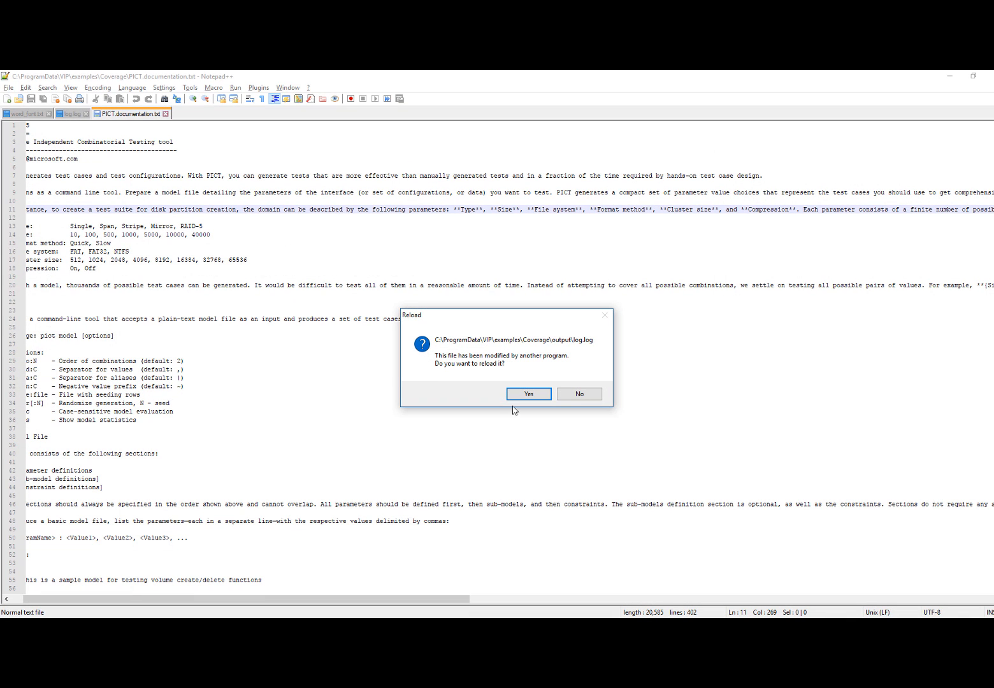
pyautogui.click(579, 394)
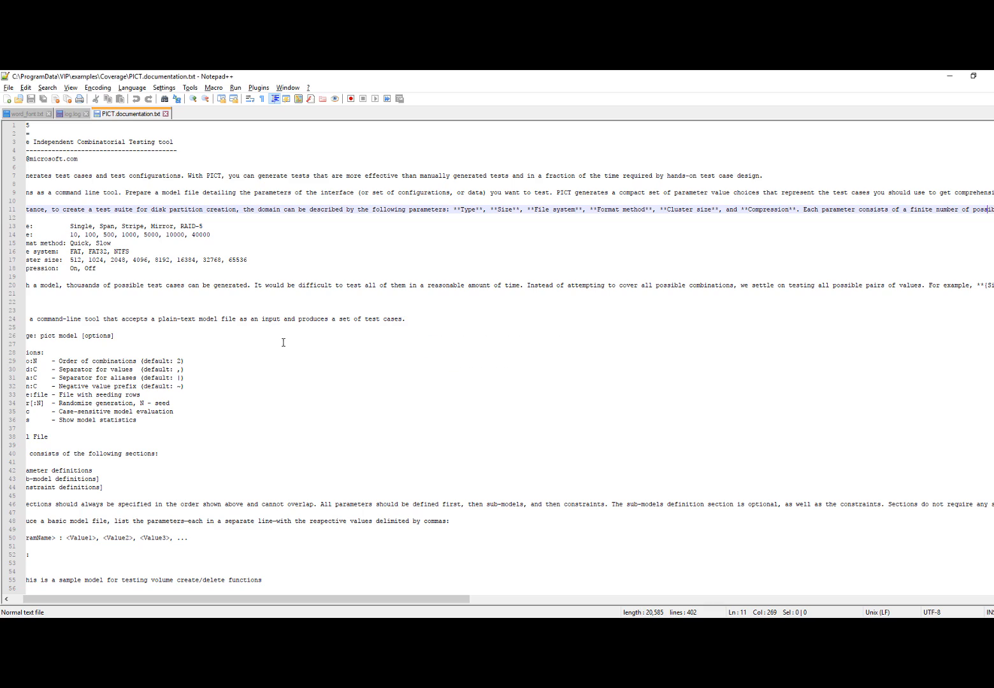
# Read through the PICT documentation, examining its usage options, model file format and constraint sections
pyautogui.scroll(-10, 128, 226)
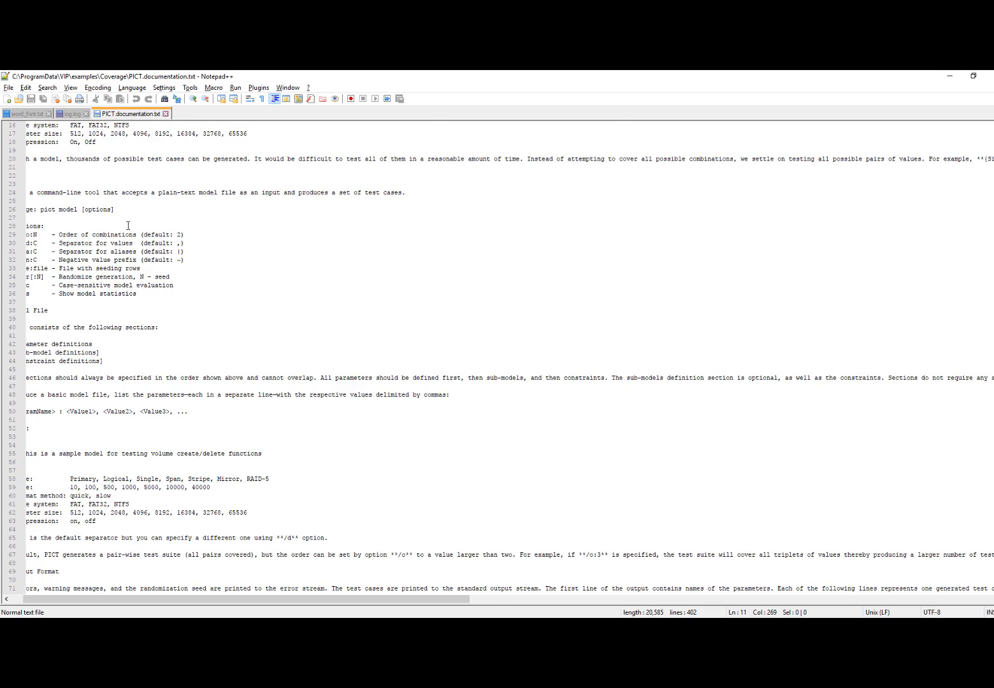
pyautogui.scroll(-5, 128, 226)
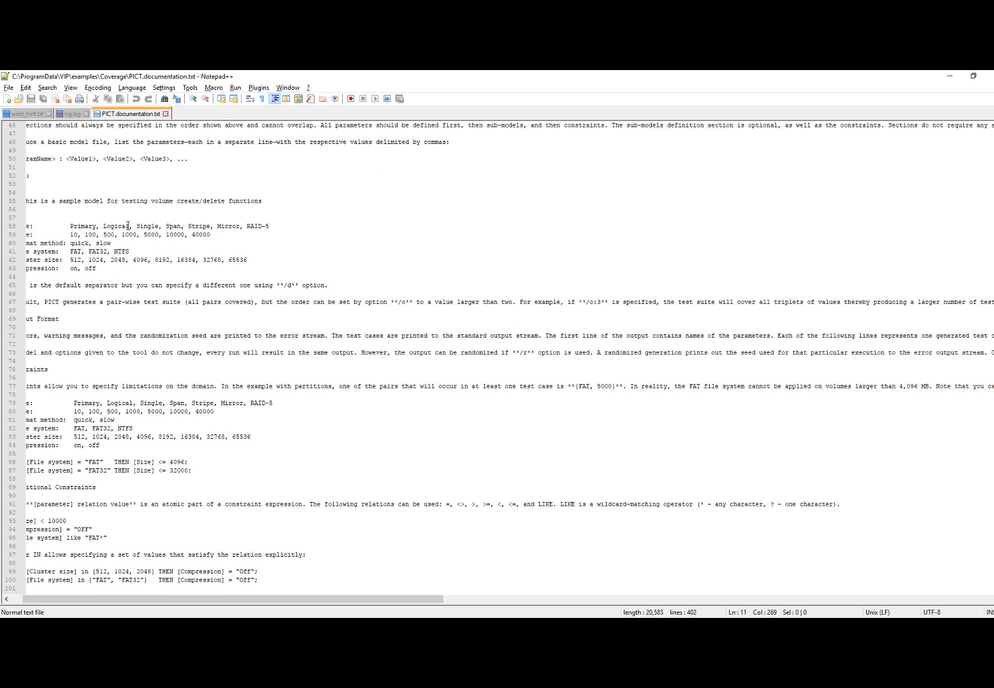
pyautogui.scroll(-4, 128, 225)
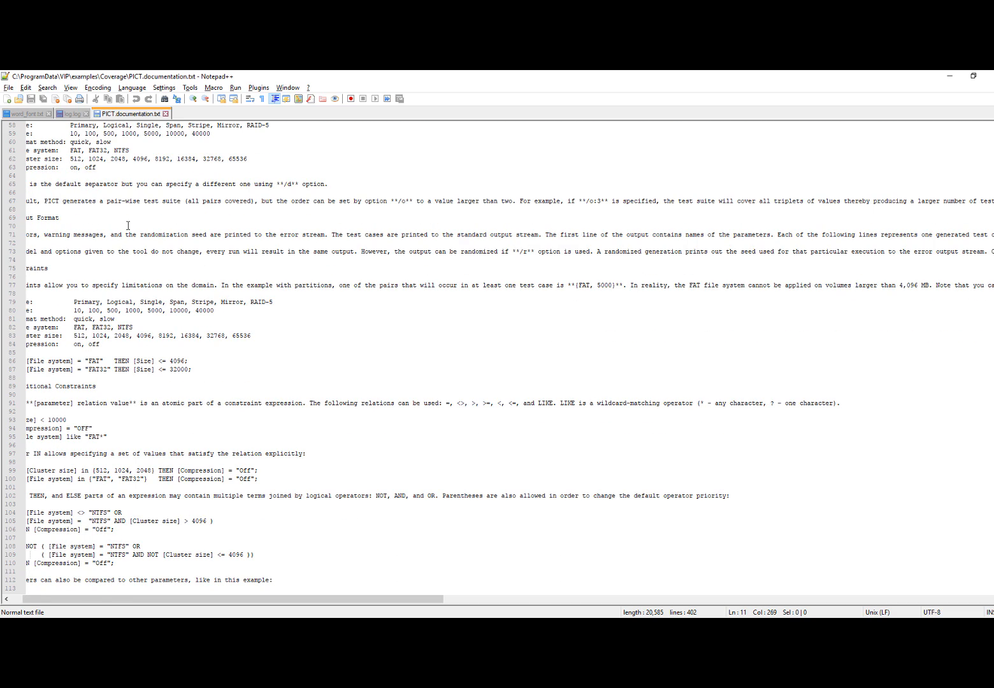
pyautogui.scroll(-4, 128, 225)
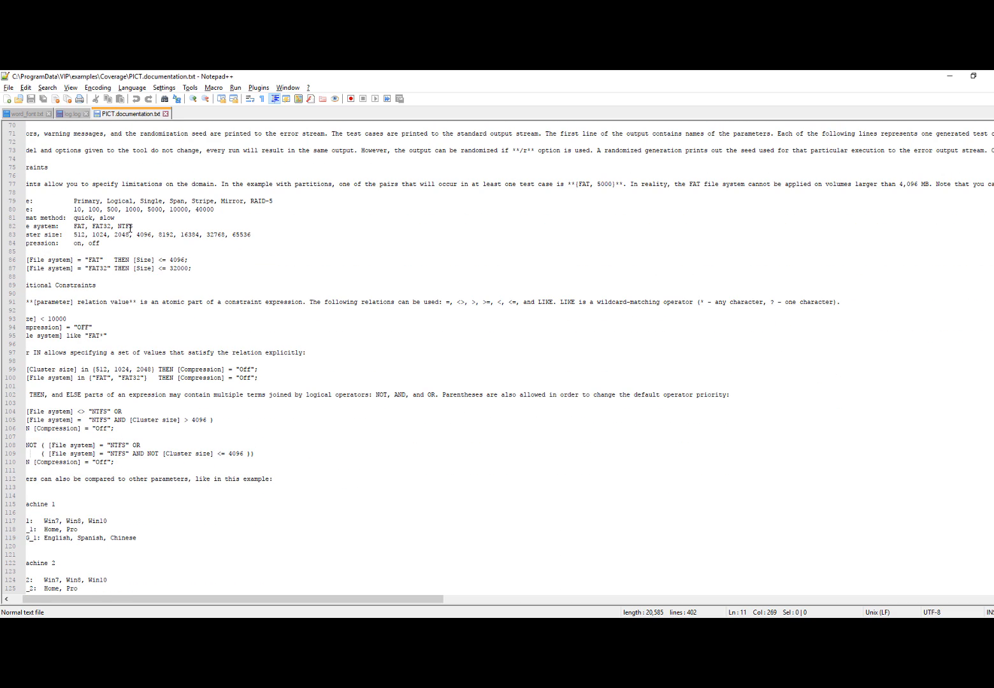
pyautogui.scroll(9, 130, 227)
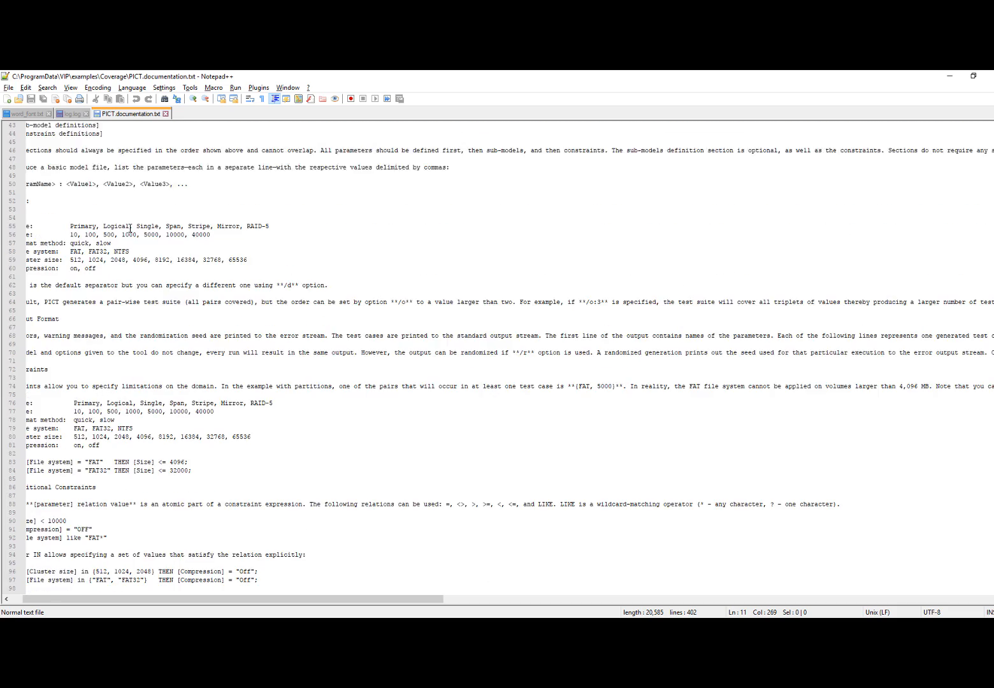
pyautogui.scroll(14, 130, 228)
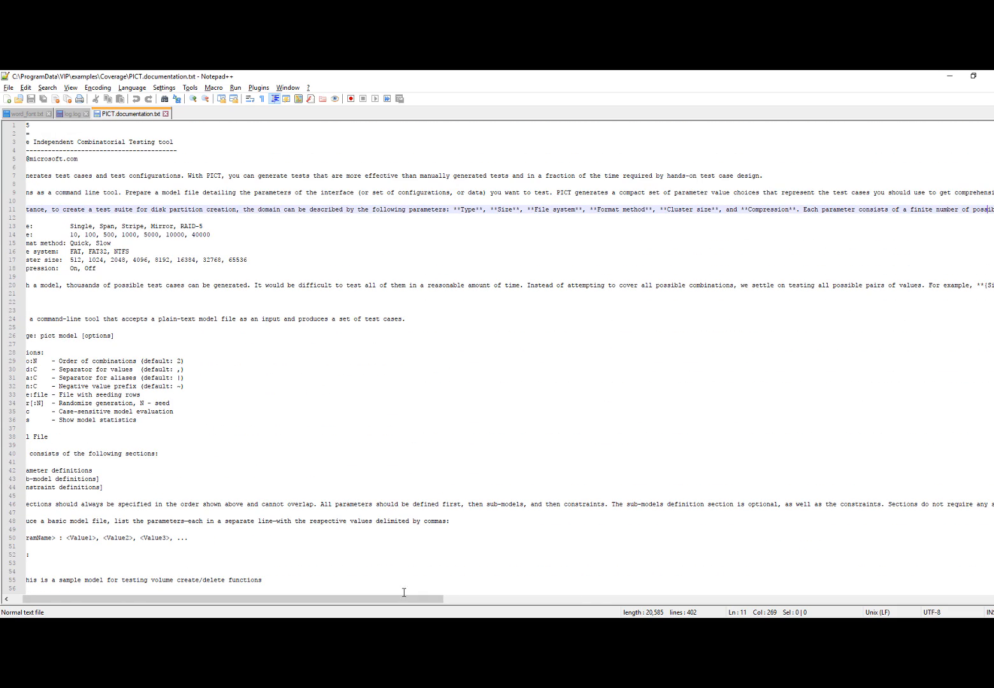
pyautogui.moveTo(95, 599); pyautogui.dragTo(49, 600)
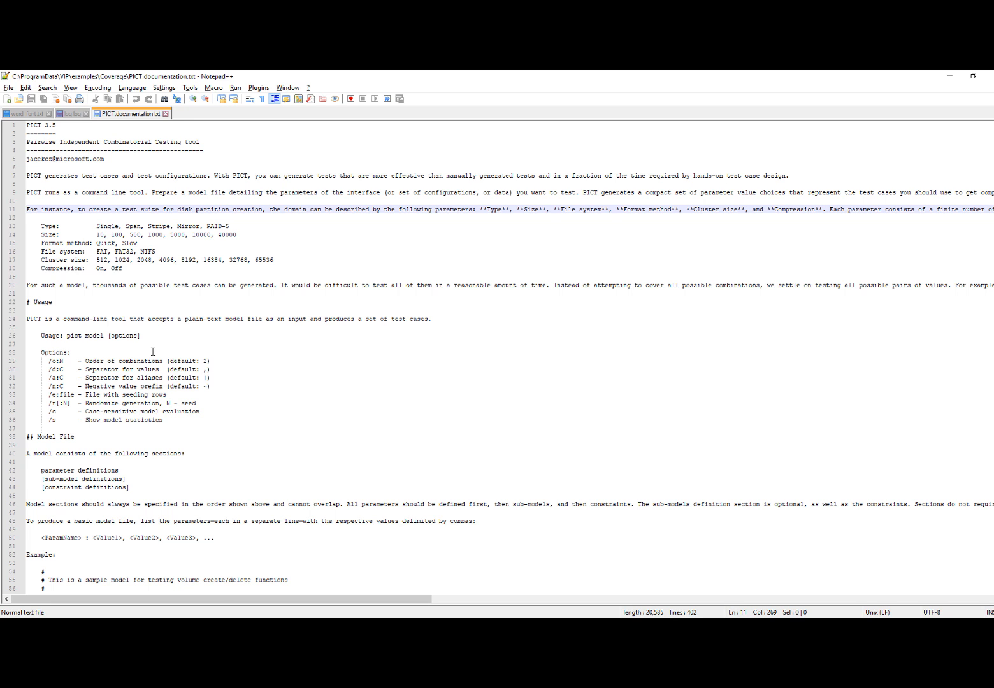
pyautogui.scroll(-3, 154, 354)
pyautogui.scroll(3, 154, 353)
# Return to the Coverage examples folder and open word_font.txt in Notepad++
pyautogui.moveTo(401, 628)
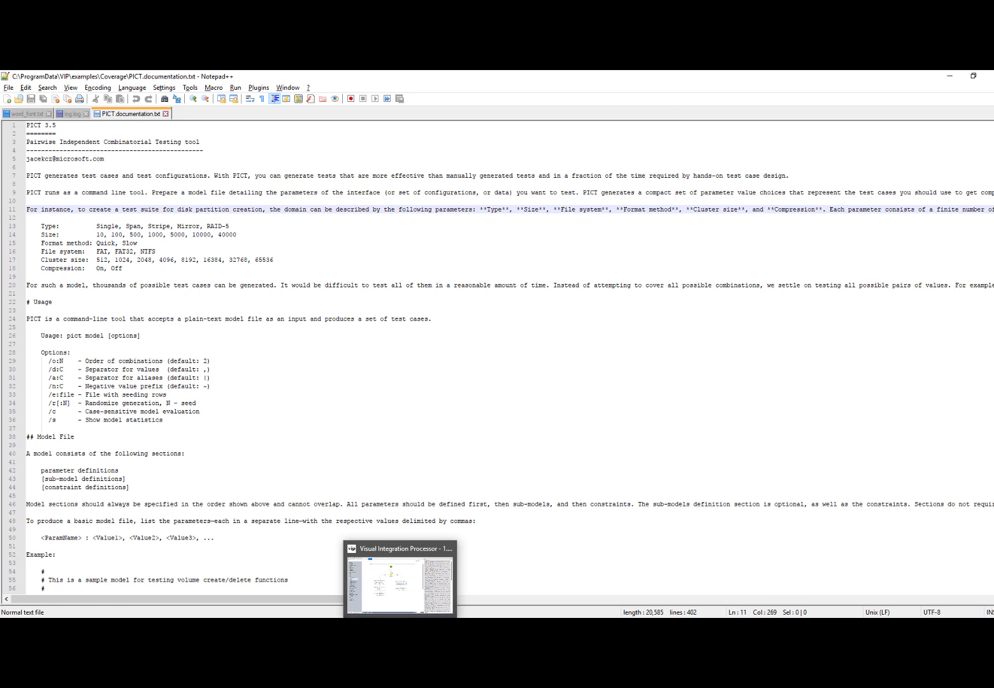
pyautogui.click(398, 583)
pyautogui.click(153, 629)
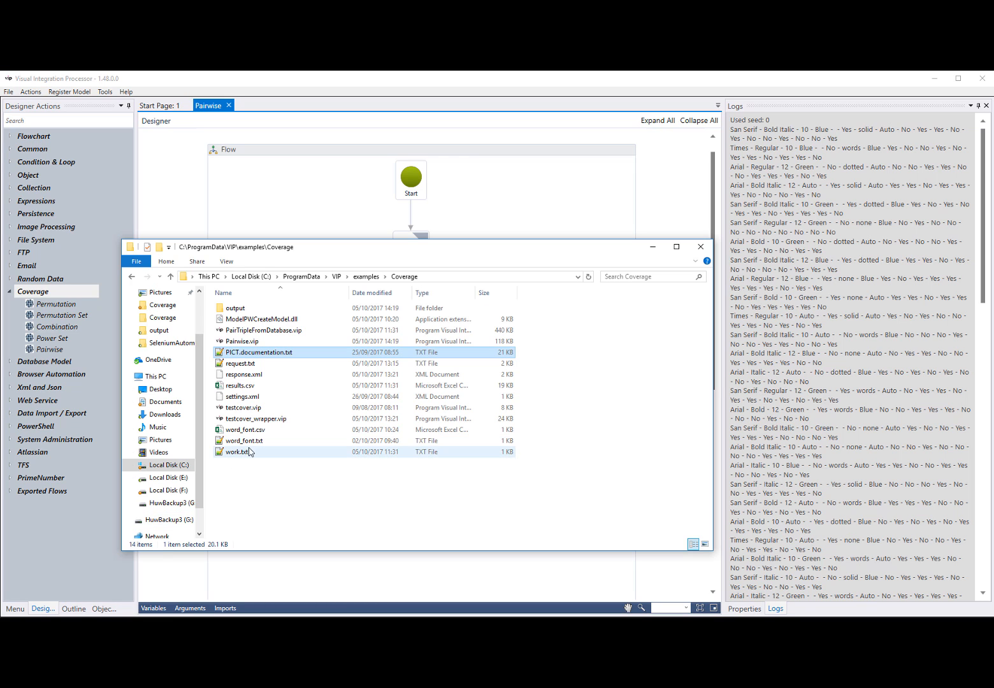
pyautogui.doubleClick(253, 442)
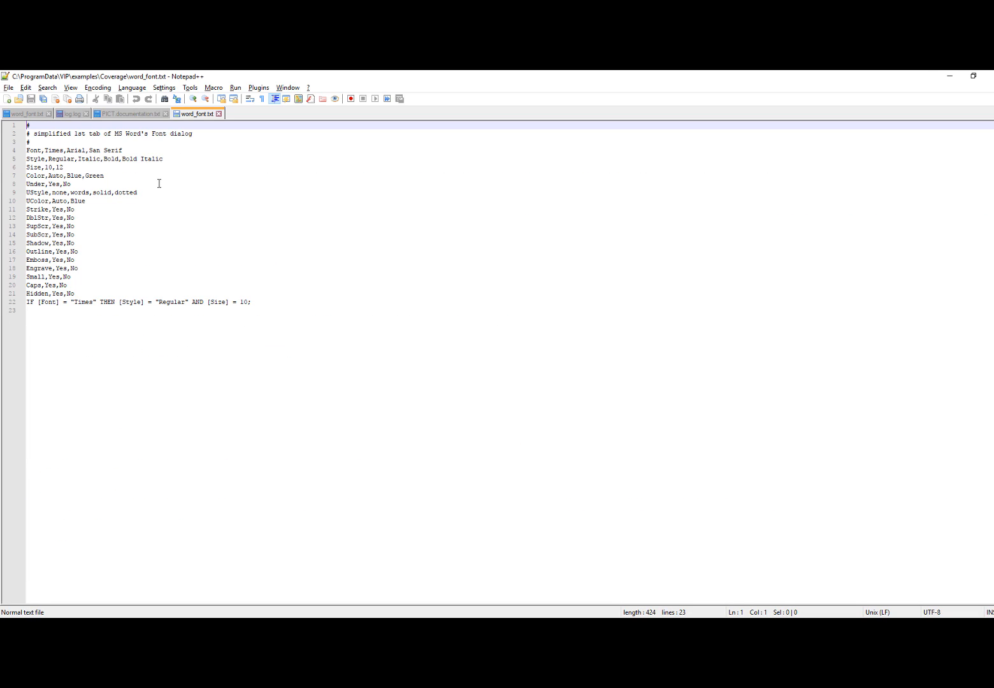
# Examine the Font, Style, Size and Color parameters and the IF constraint on the last line of word_font.txt
pyautogui.doubleClick(41, 152)
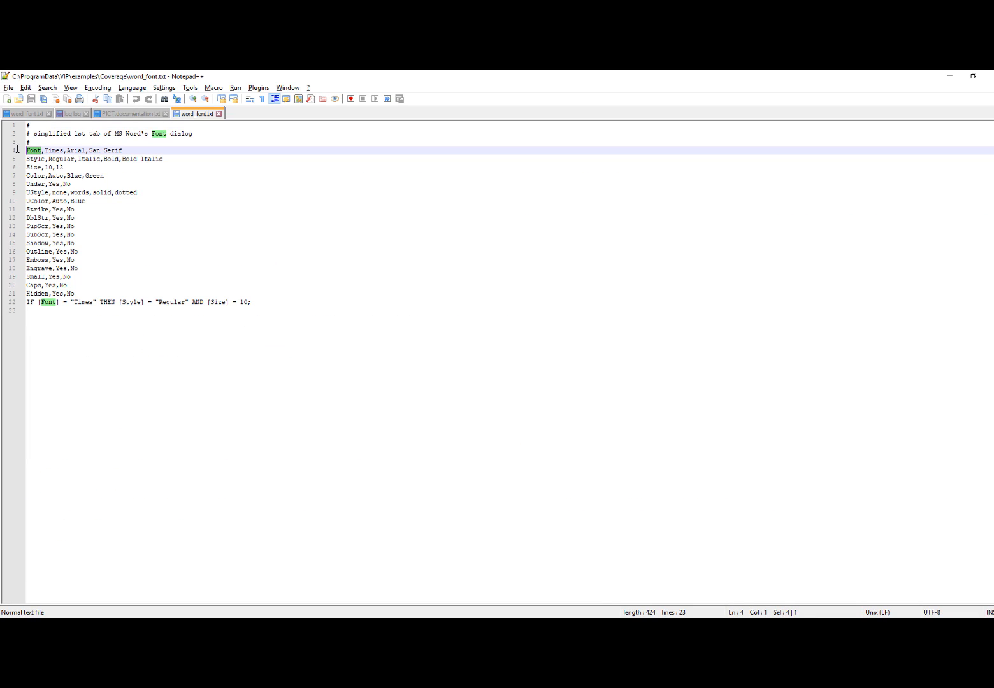
pyautogui.click(41, 159)
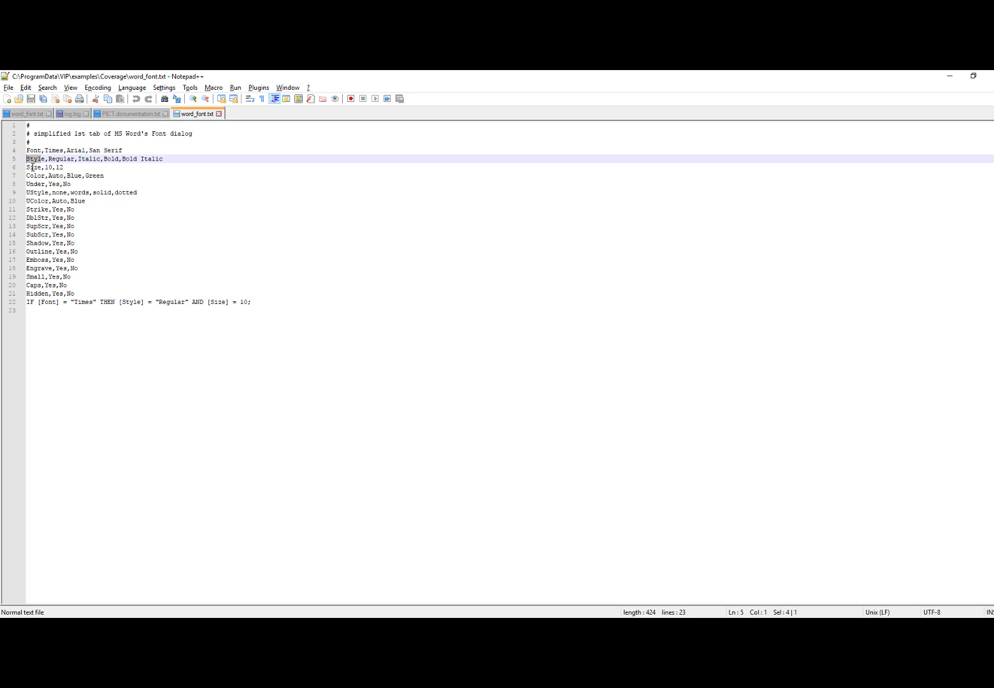
pyautogui.click(32, 168)
pyautogui.click(34, 178)
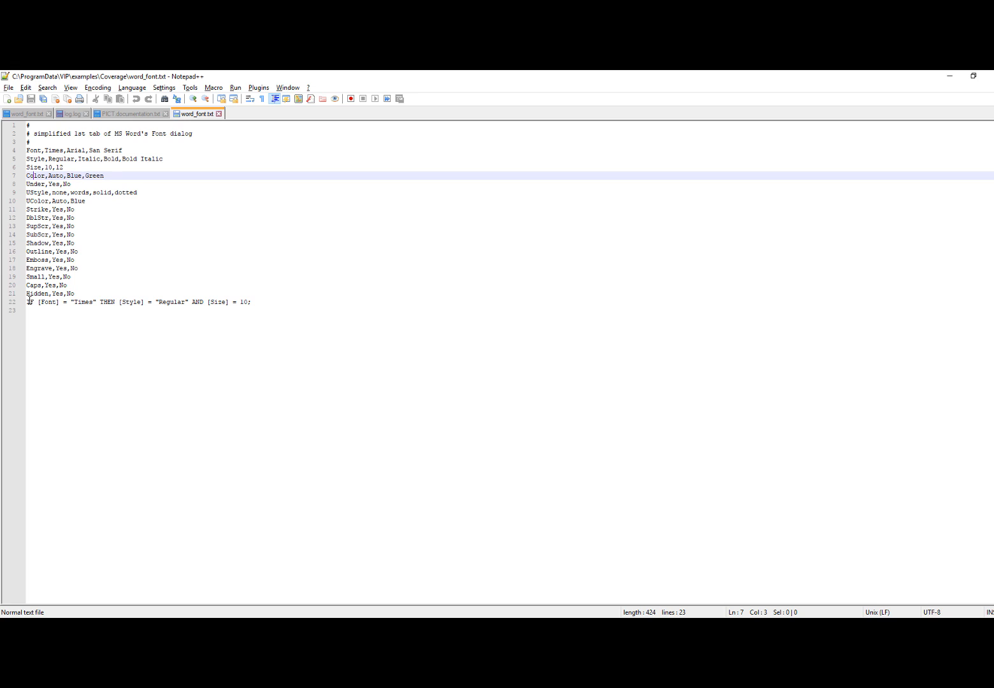
pyautogui.moveTo(29, 301); pyautogui.dragTo(73, 302)
pyautogui.click(144, 310)
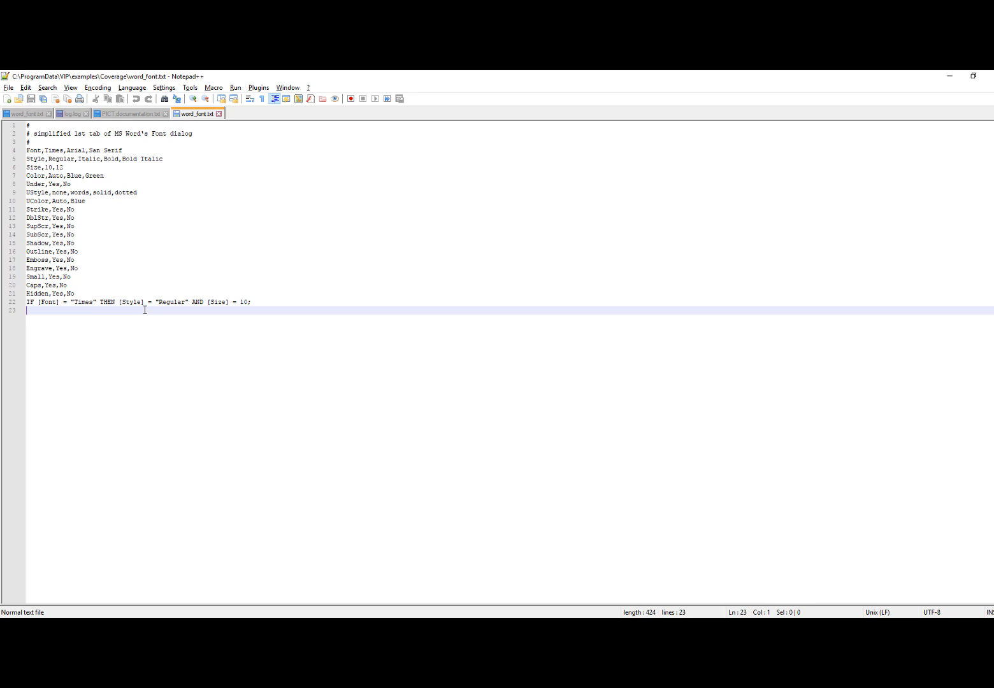
pyautogui.click(161, 302)
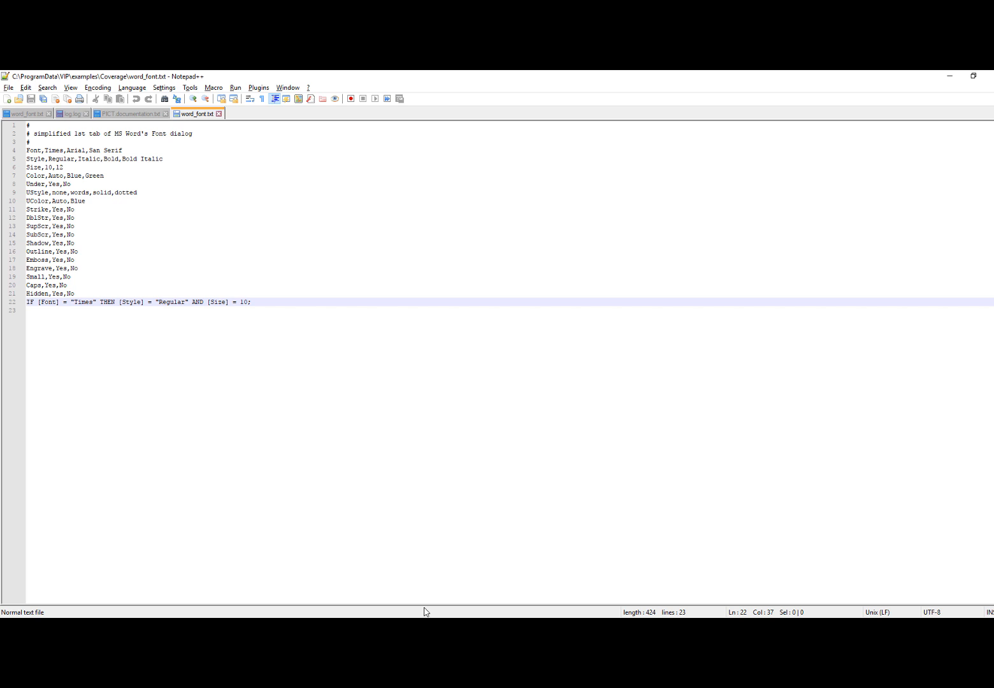
# Switch back to Visual Integration Processor, show the Pairwise flow's variables, and select the PairwiseCoverage activity in the False branch
pyautogui.click(399, 627)
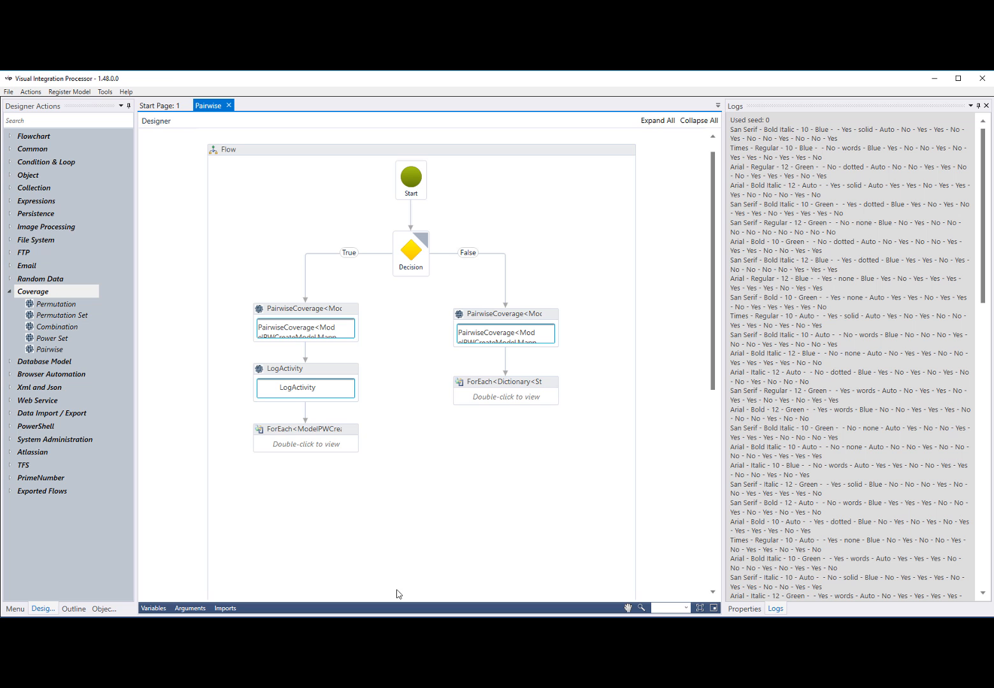
pyautogui.click(154, 610)
pyautogui.click(526, 316)
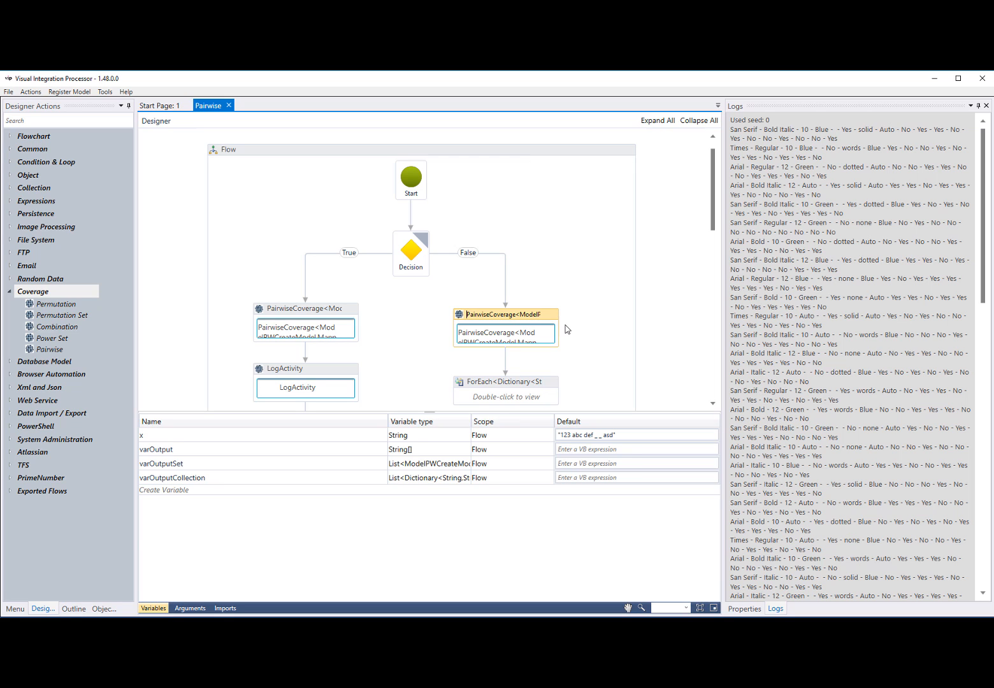
# Examine the properties of the False branch's PairwiseCoverage activity and the Pairwise flow's parFileName argument, leaving the variables list collapsed
pyautogui.click(735, 608)
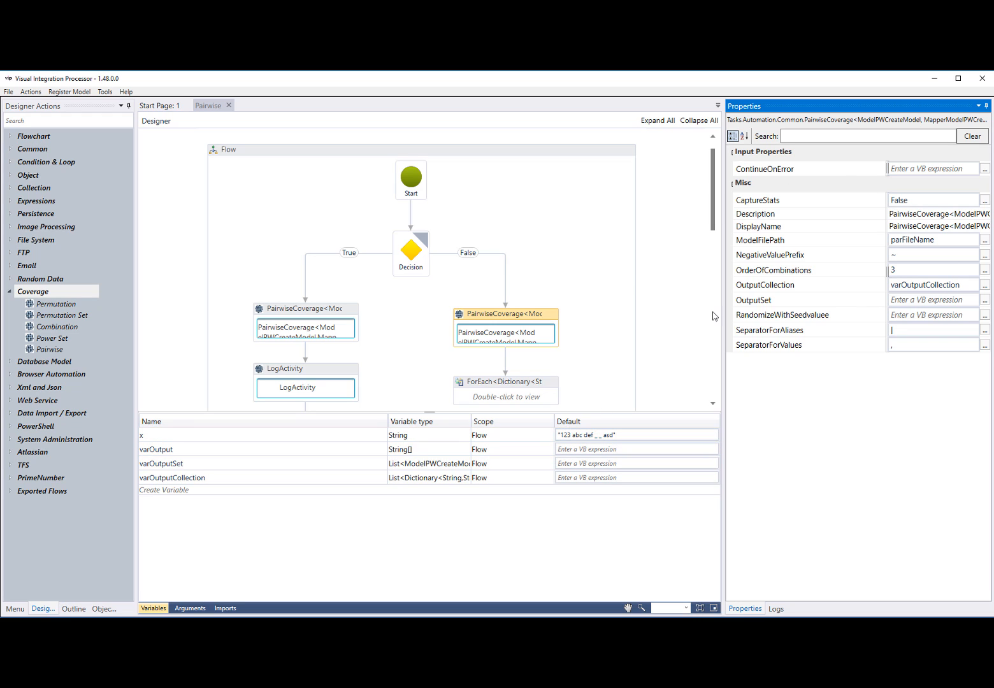
pyautogui.click(191, 608)
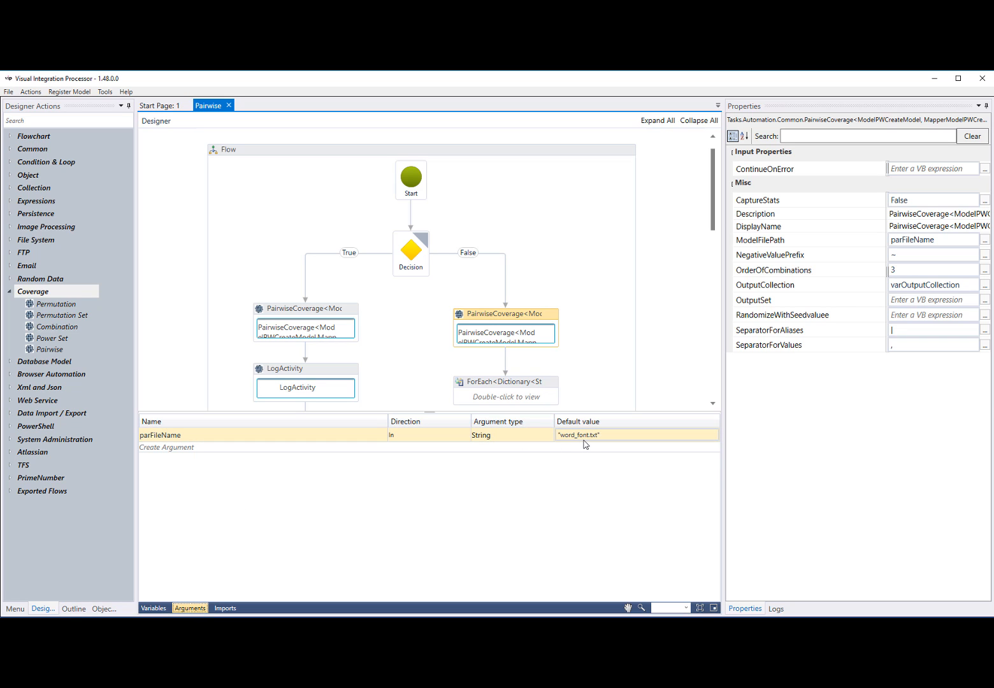
pyautogui.click(155, 608)
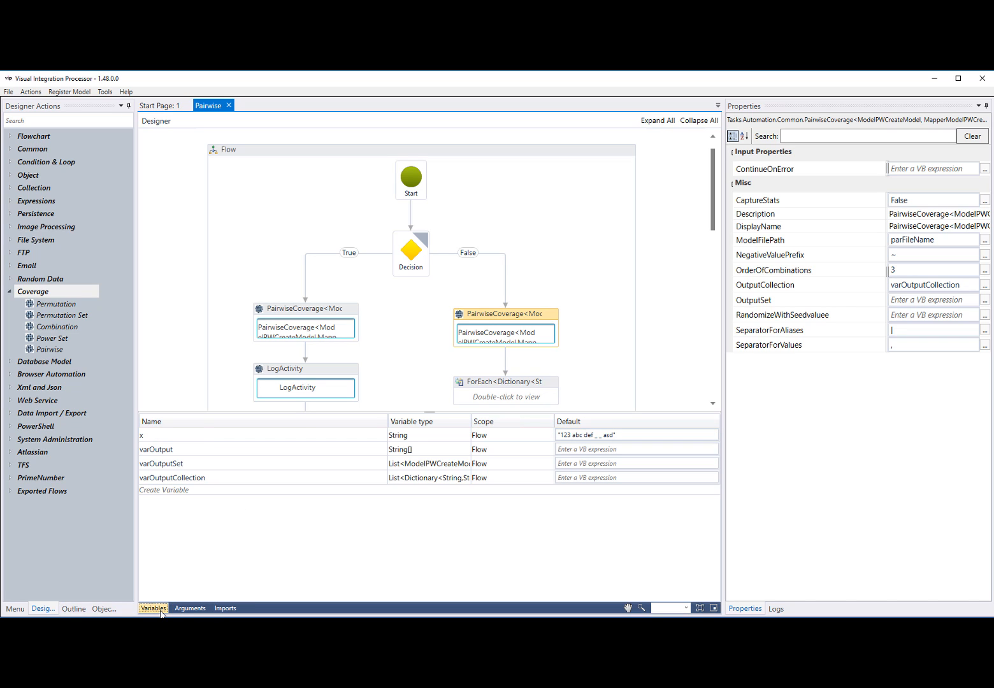
pyautogui.click(160, 611)
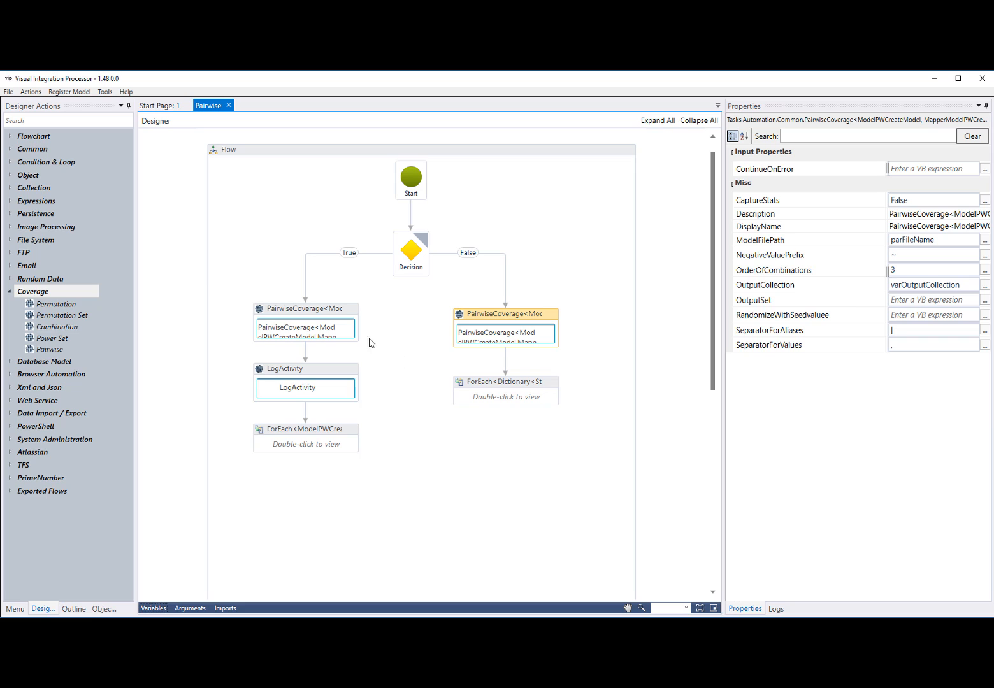
# Set OrderOfCombinations to 2 on the False branch's PairwiseCoverage activity and run the Pairwise flow
pyautogui.moveTo(422, 251)
pyautogui.click(900, 269)
pyautogui.press('BackSpace')
pyautogui.write('2')
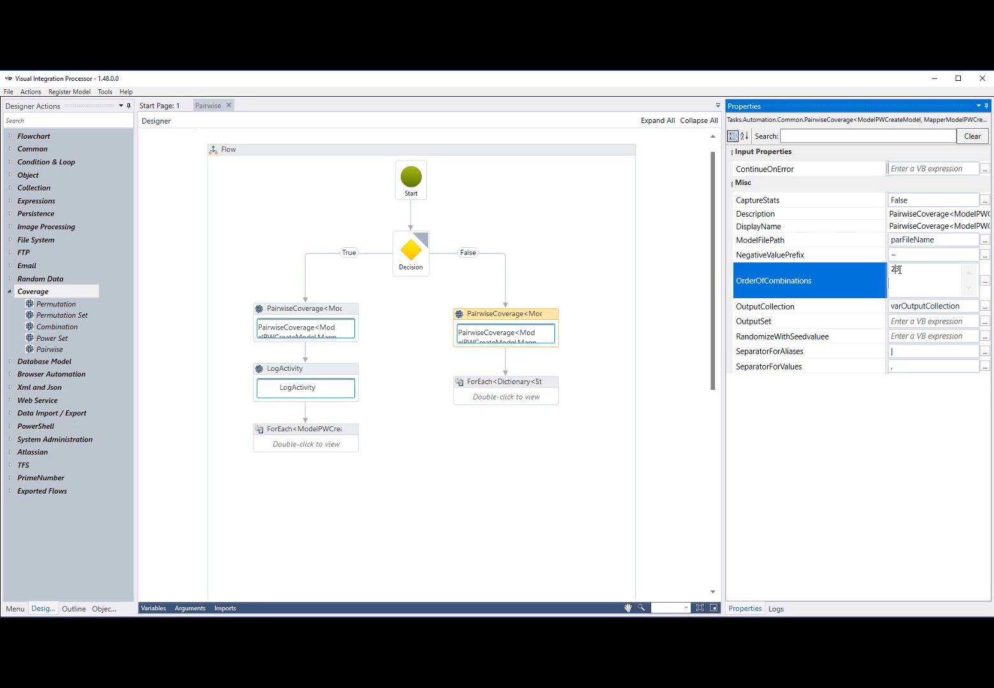
pyautogui.click(697, 459)
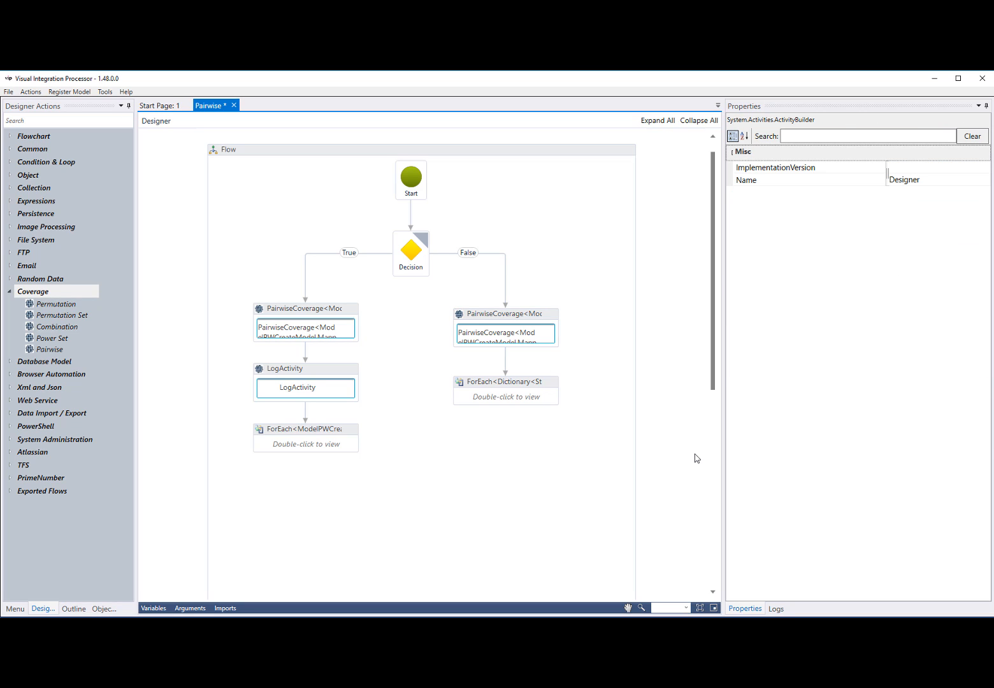
pyautogui.click(547, 318)
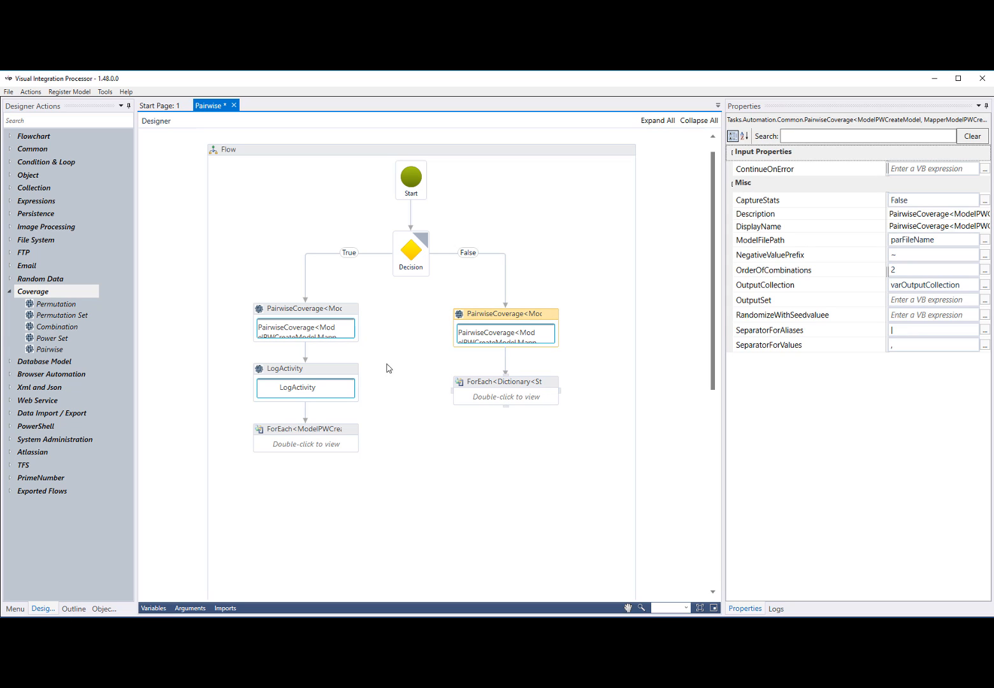
pyautogui.click(29, 91)
pyautogui.click(42, 102)
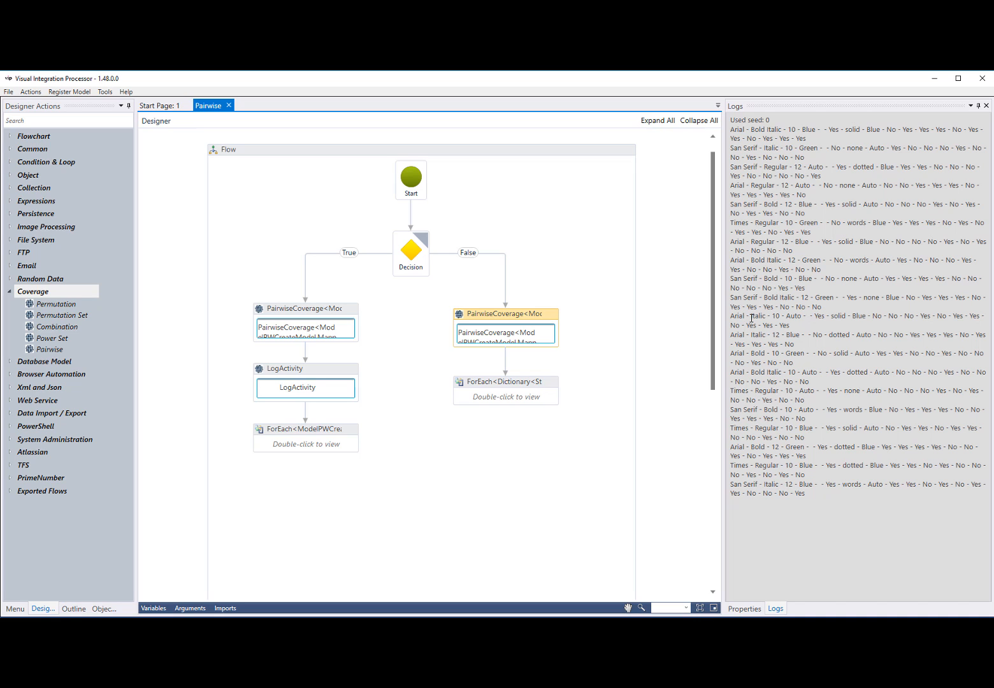
# Change the OrderOfCombinations value of the PairwiseCoverage activity in the False branch
pyautogui.click(743, 608)
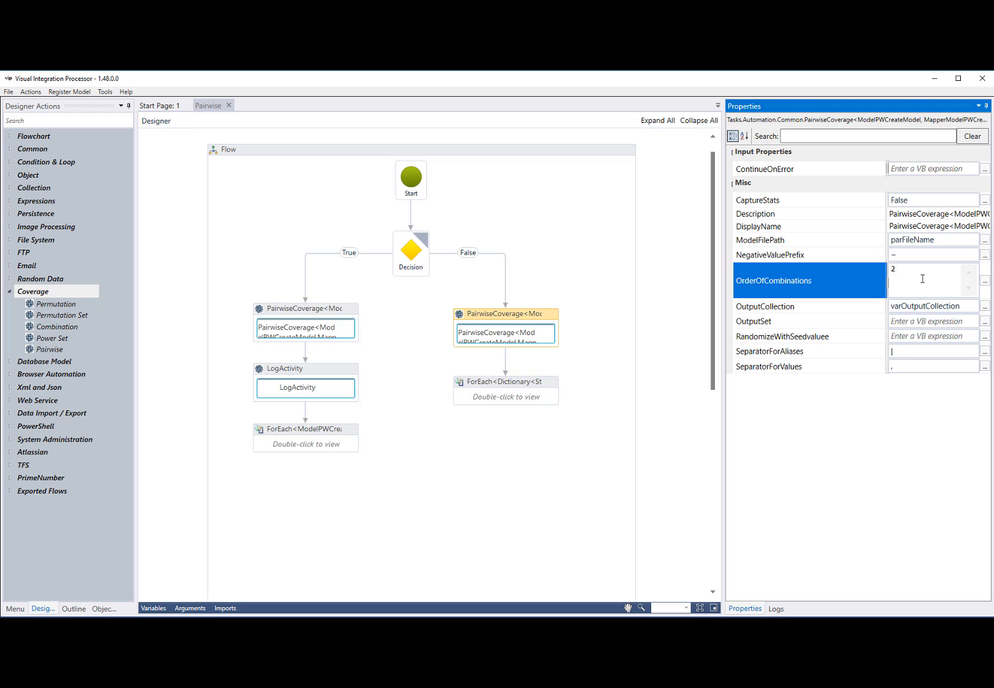
pyautogui.click(682, 281)
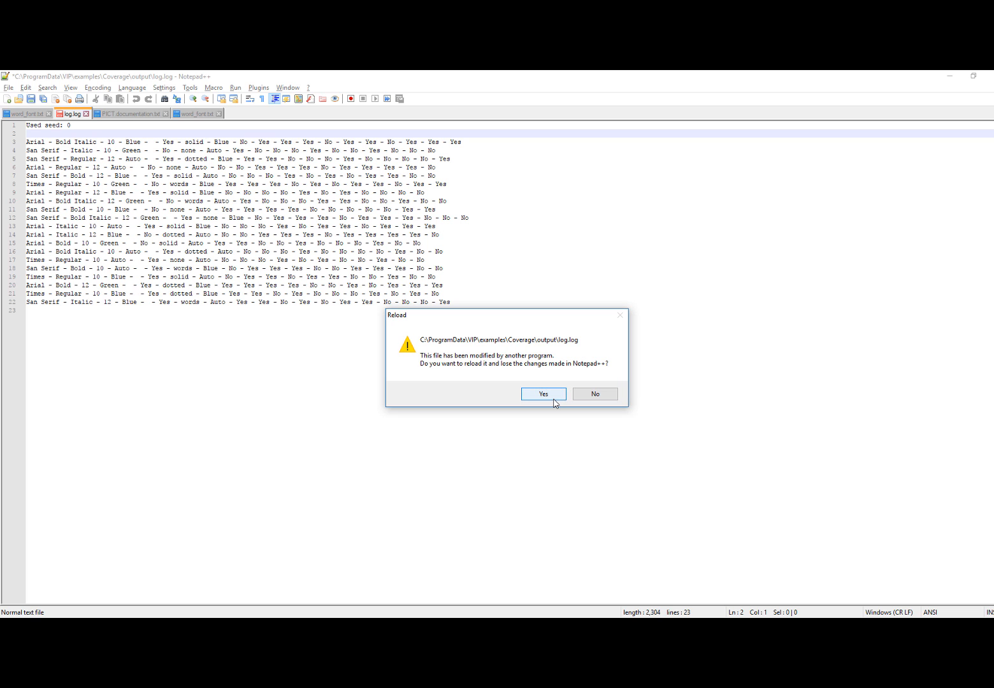
# Decline reloading log.log in Notepad++, view word_font.txt, and return to Visual Integration Processor
pyautogui.click(594, 395)
pyautogui.click(197, 118)
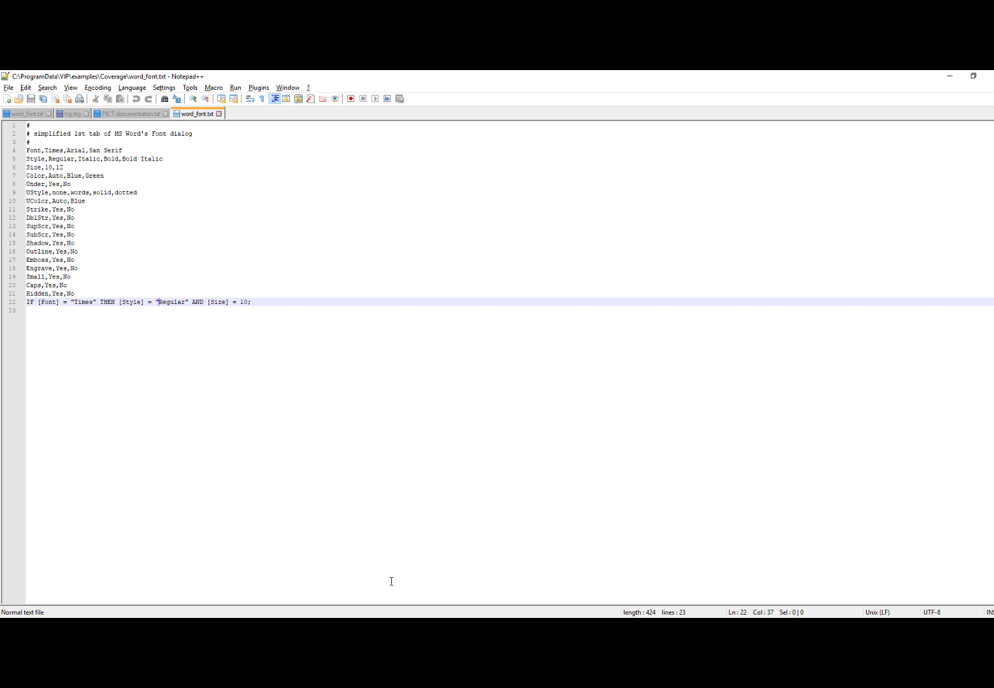
pyautogui.hotkey('alt', 'Tab')
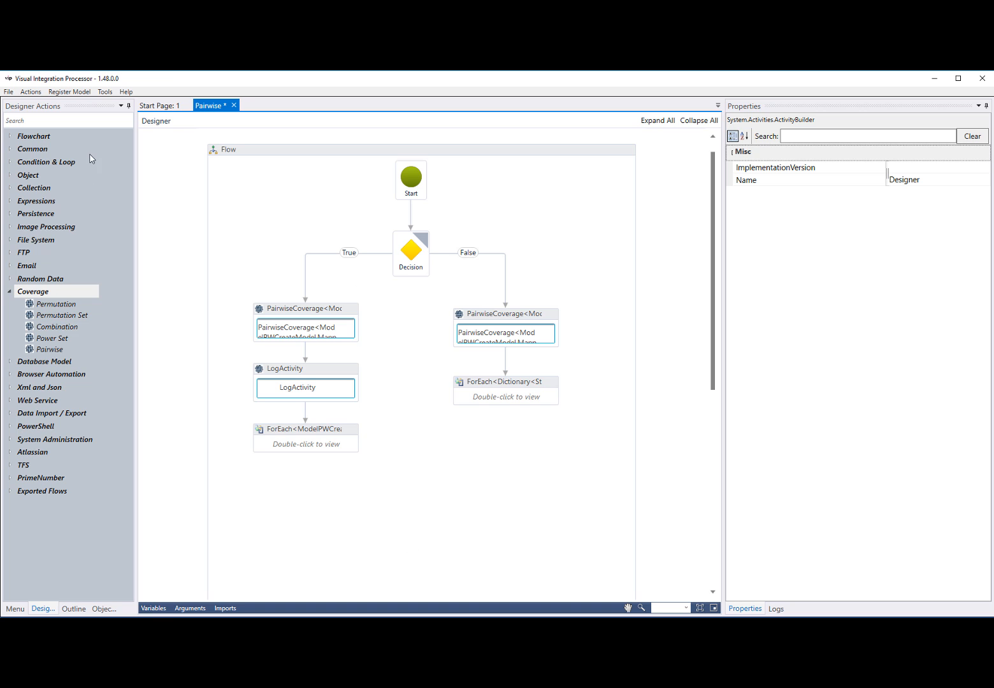
# Run the Pairwise flow again and look back through the generated combinations in the log
pyautogui.click(40, 95)
pyautogui.click(46, 107)
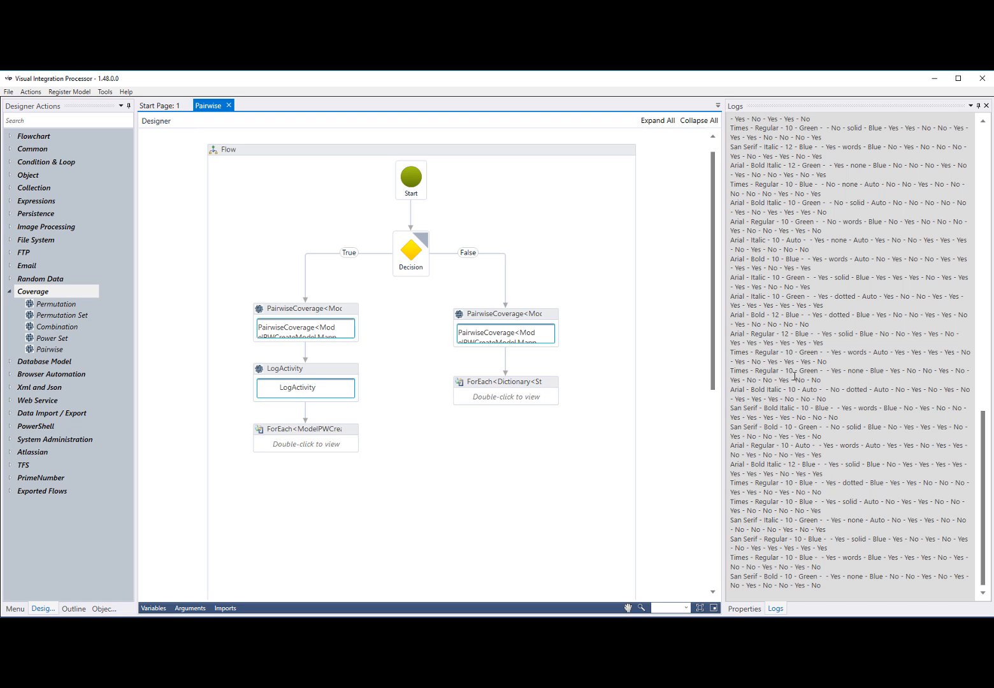
pyautogui.scroll(5, 795, 370)
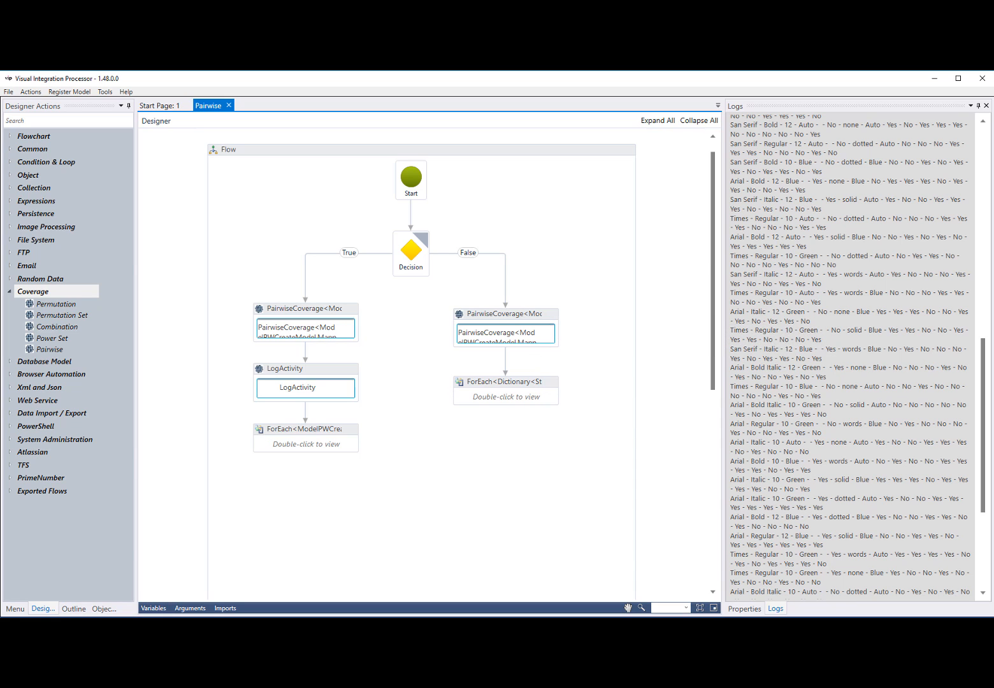
# Switch to the Coverage examples folder, point out ModelPWCreateModel.dll, and minimize the folder window
pyautogui.hotkey('alt', 'Tab')
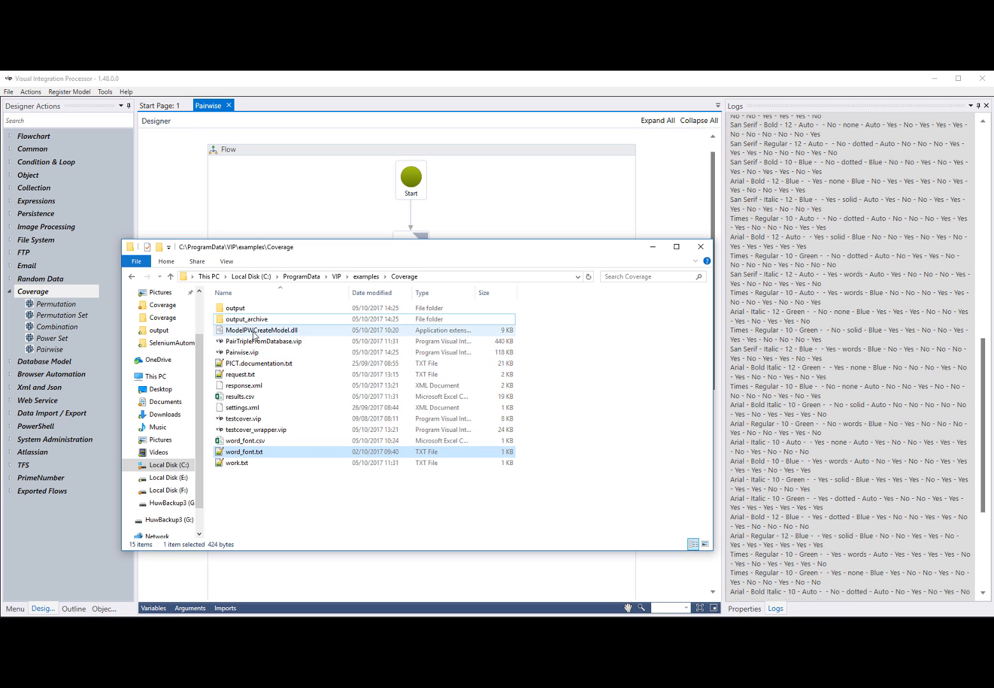
pyautogui.click(281, 332)
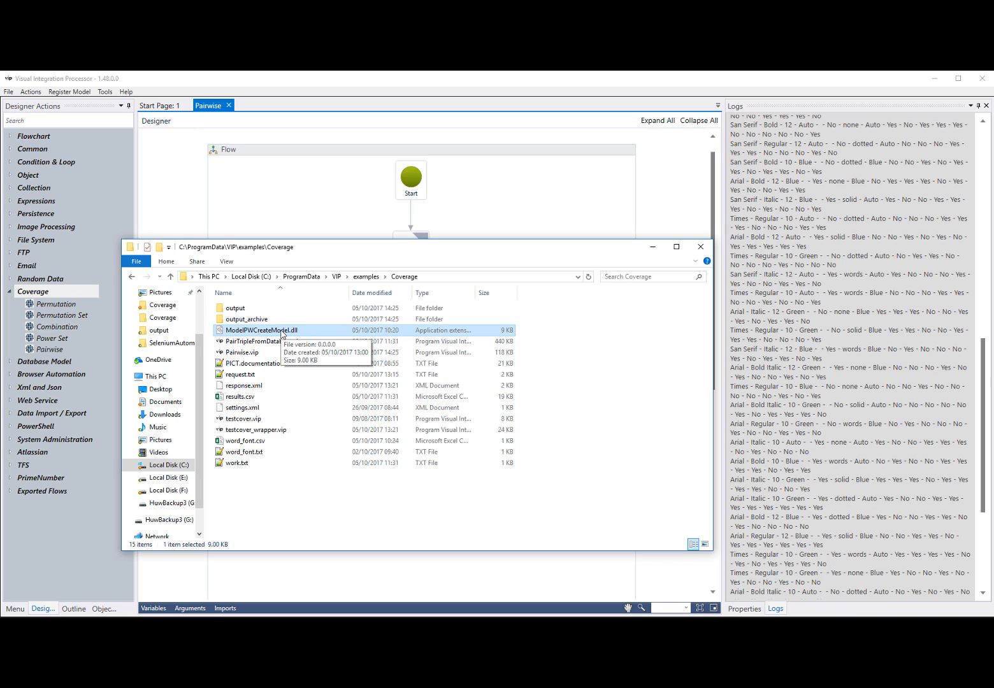
pyautogui.click(652, 247)
# Examine the MessageToLog expression of the LogActivity inside the False branch's ForEach, cancel the editor, and return to the whole flow
pyautogui.doubleClick(499, 397)
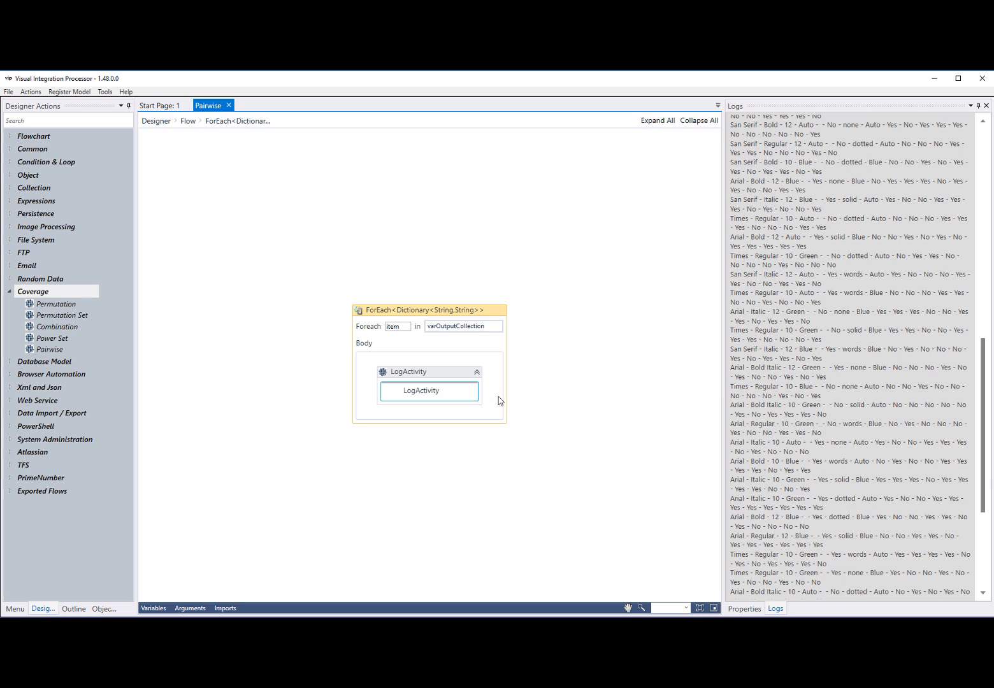
pyautogui.click(744, 608)
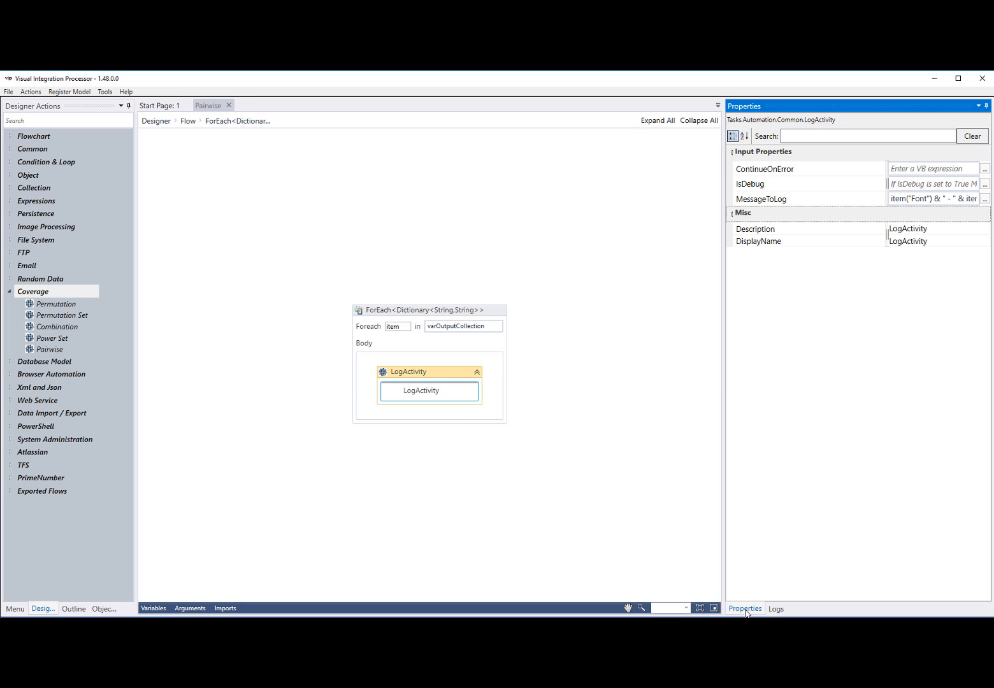
pyautogui.click(985, 199)
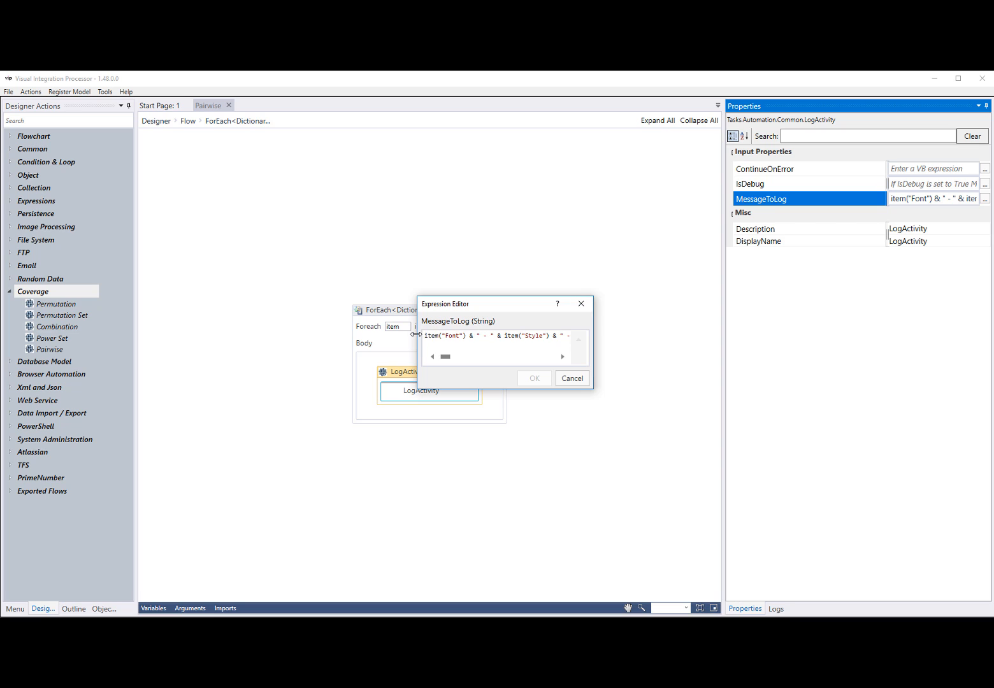
pyautogui.moveTo(411, 335); pyautogui.dragTo(388, 335)
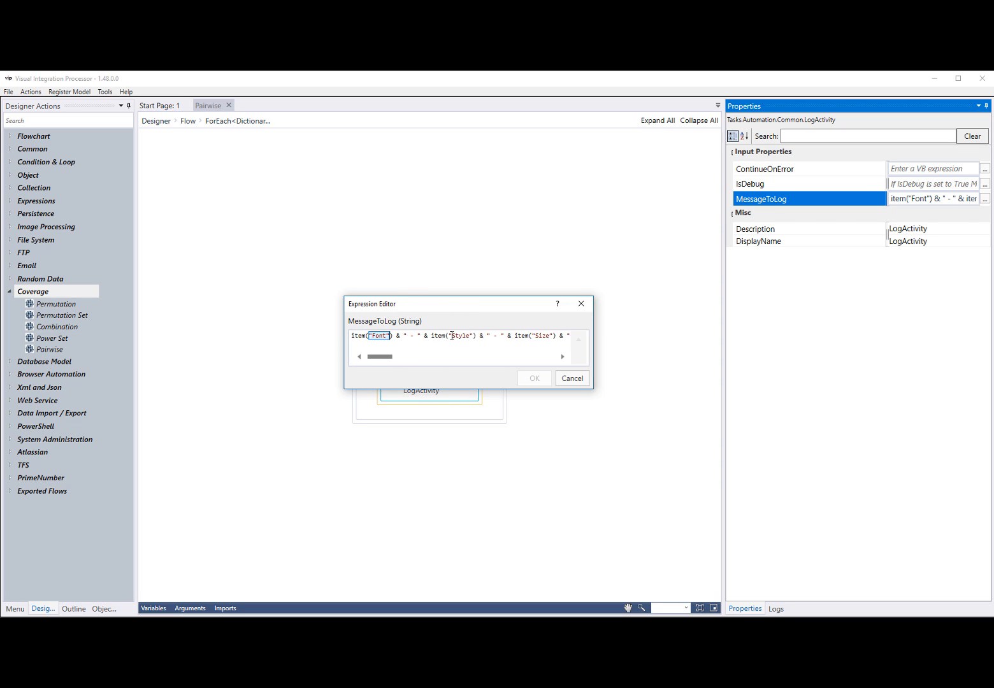
pyautogui.moveTo(452, 335); pyautogui.dragTo(468, 336)
pyautogui.click(572, 379)
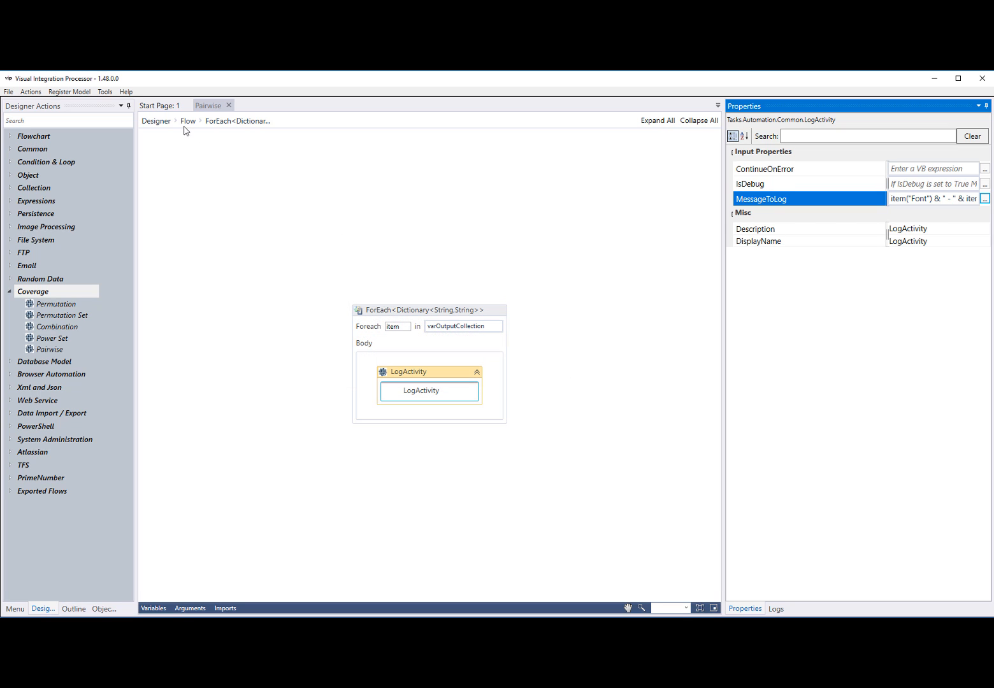
pyautogui.click(157, 123)
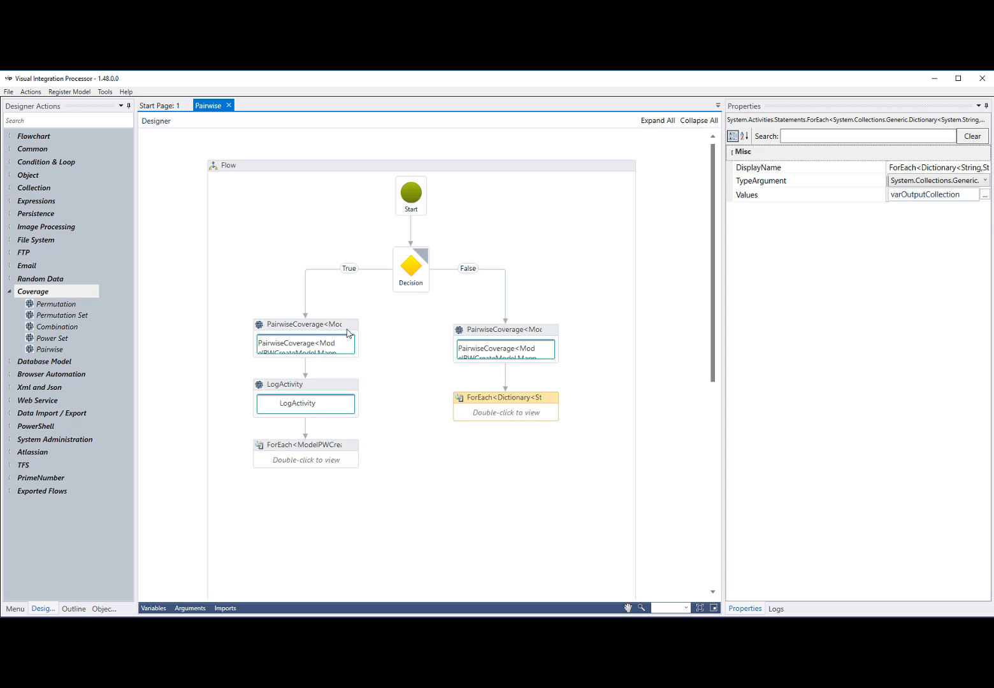
# Examine the MessageToLog expression of the LogActivity inside the True branch's ForEach, cancel the editor, and return to the whole flow
pyautogui.click(346, 331)
pyautogui.doubleClick(328, 464)
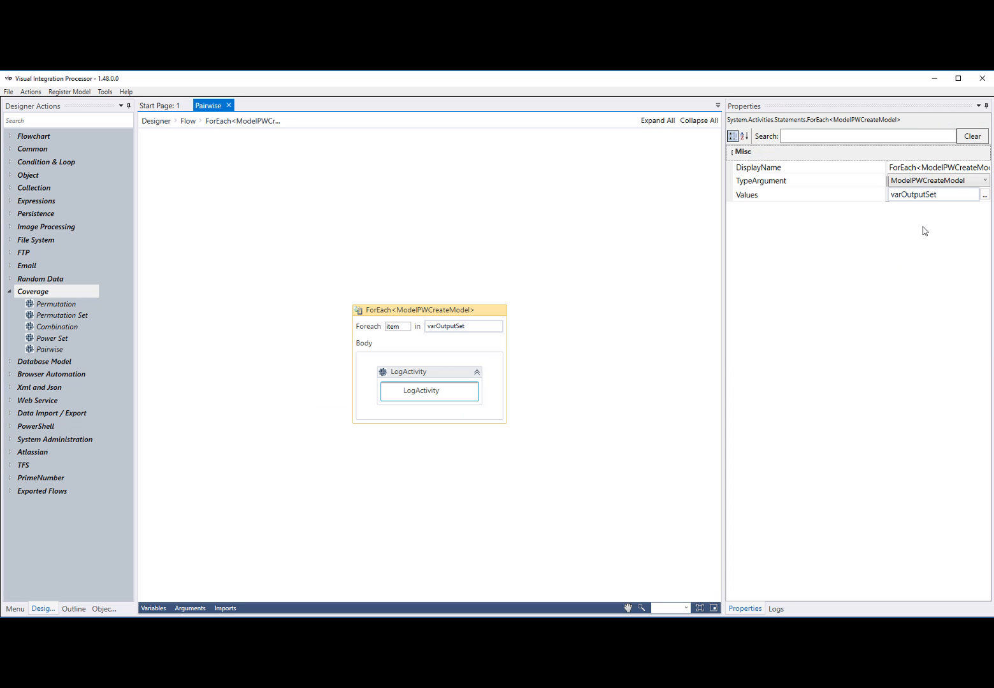
pyautogui.click(466, 372)
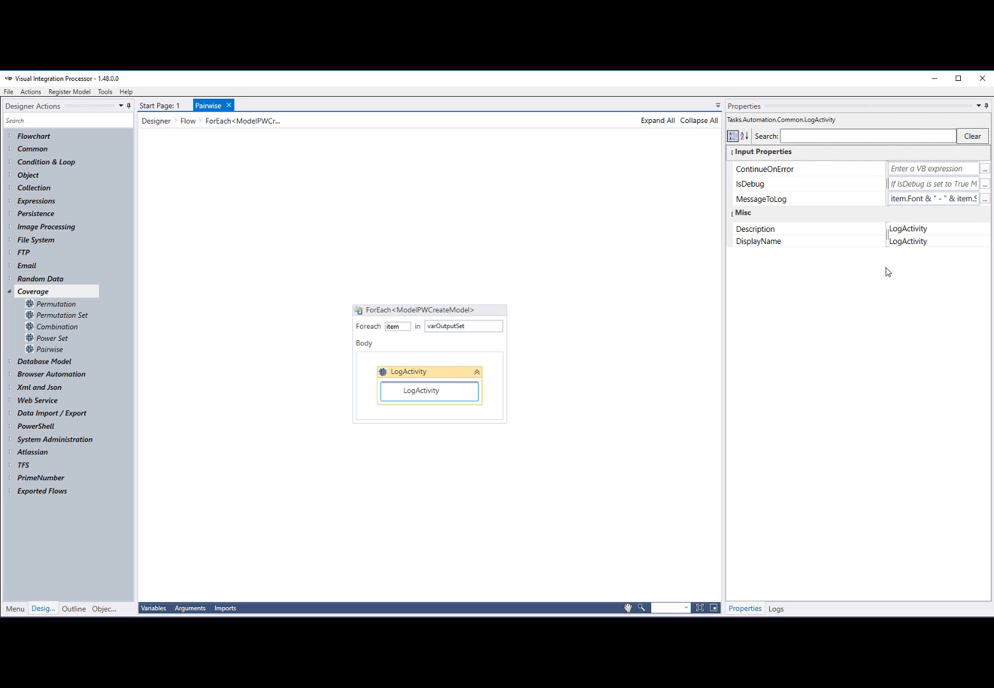
pyautogui.click(985, 199)
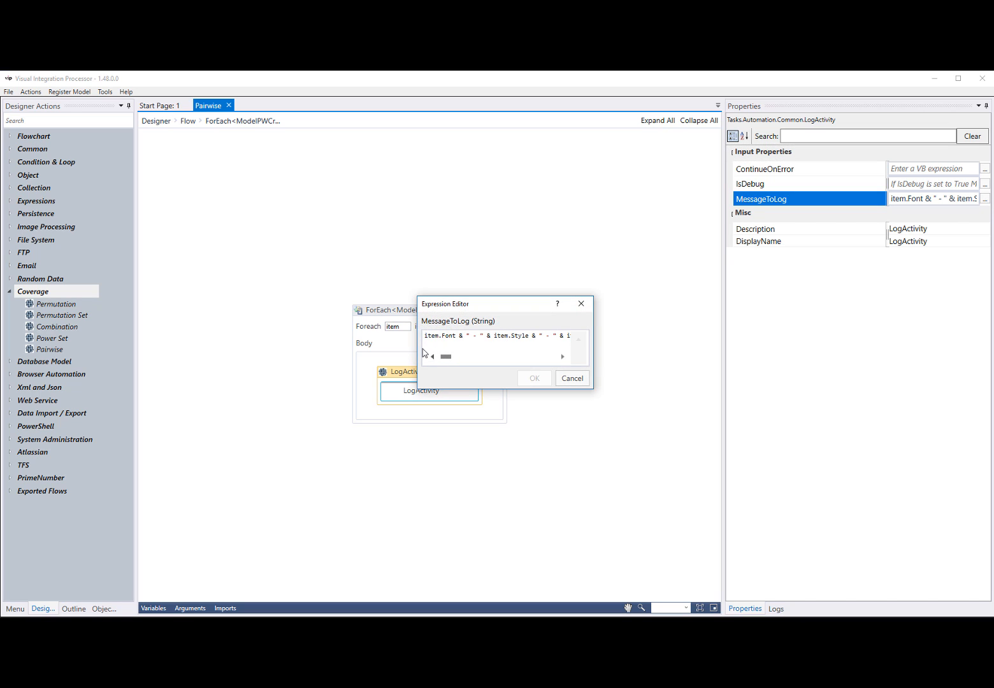
pyautogui.moveTo(414, 344); pyautogui.dragTo(321, 344)
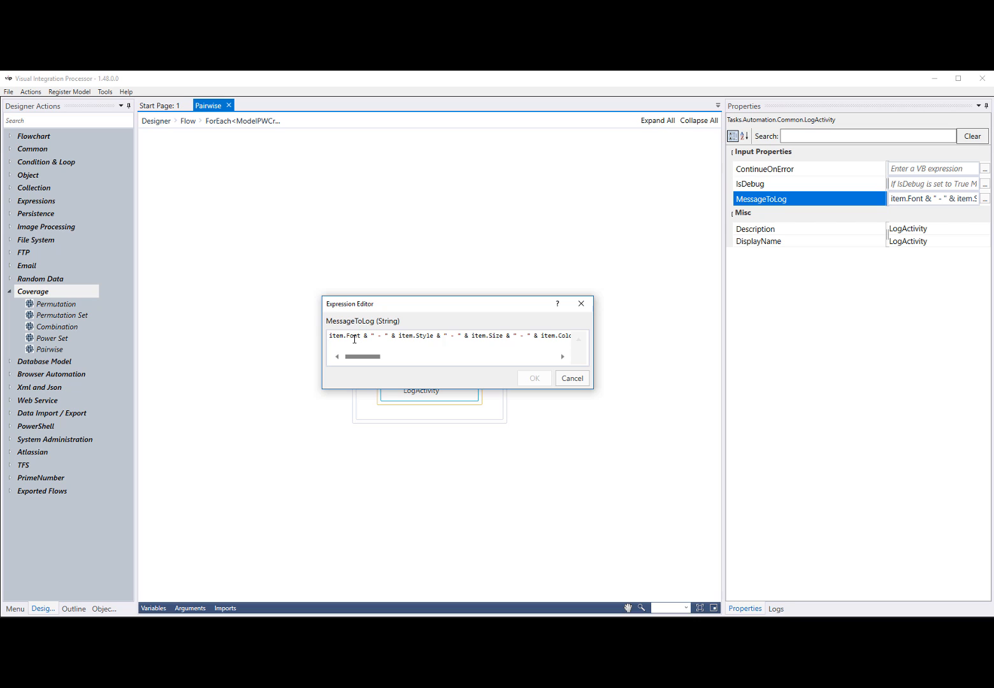
pyautogui.moveTo(349, 337)
pyautogui.click(572, 378)
pyautogui.click(156, 122)
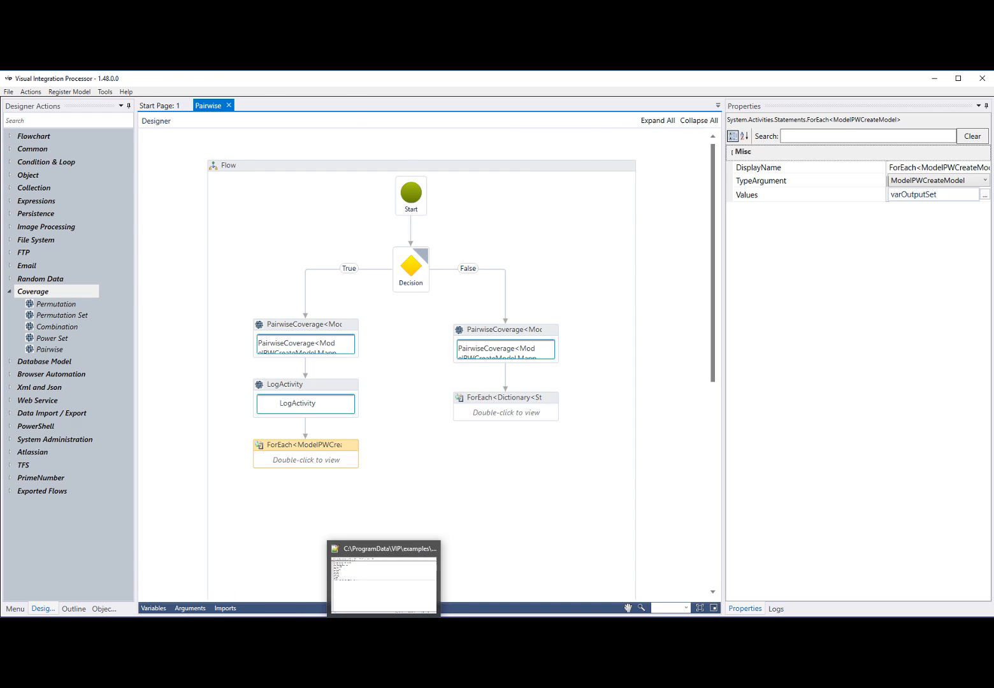
# Reload log.log in Notepad++, check word_font.txt, and switch back to Visual Integration Processor
pyautogui.click(384, 629)
pyautogui.click(555, 398)
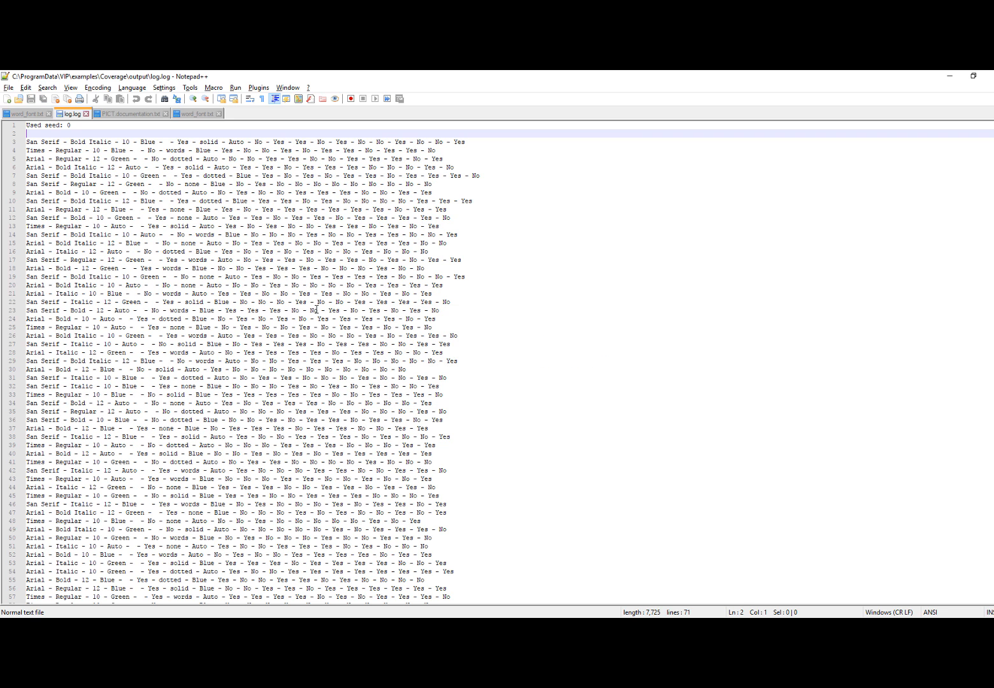
pyautogui.click(204, 116)
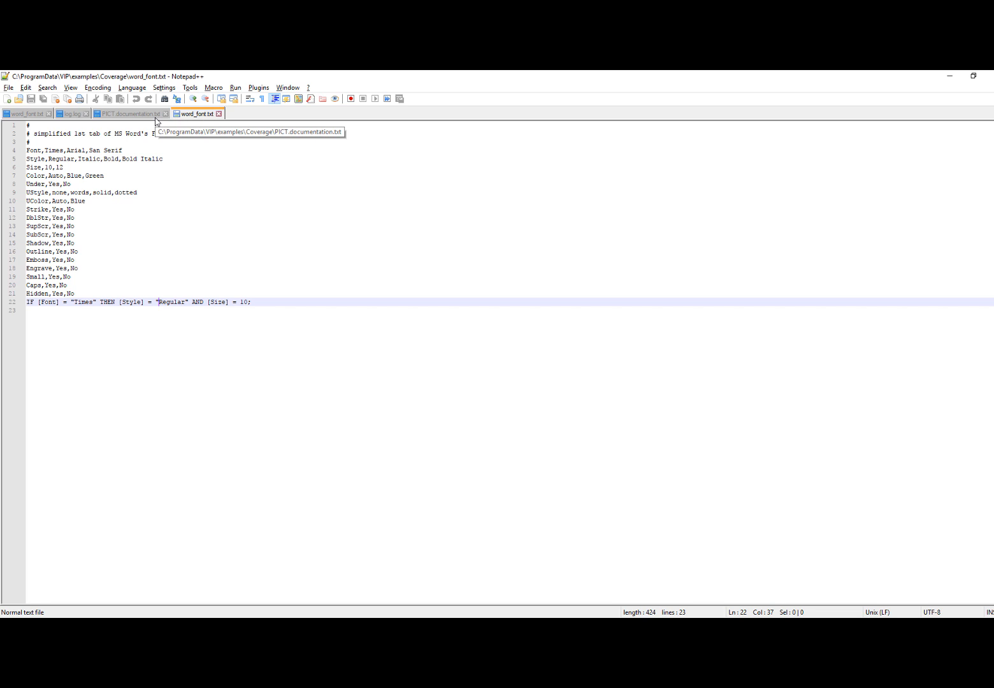
pyautogui.click(408, 629)
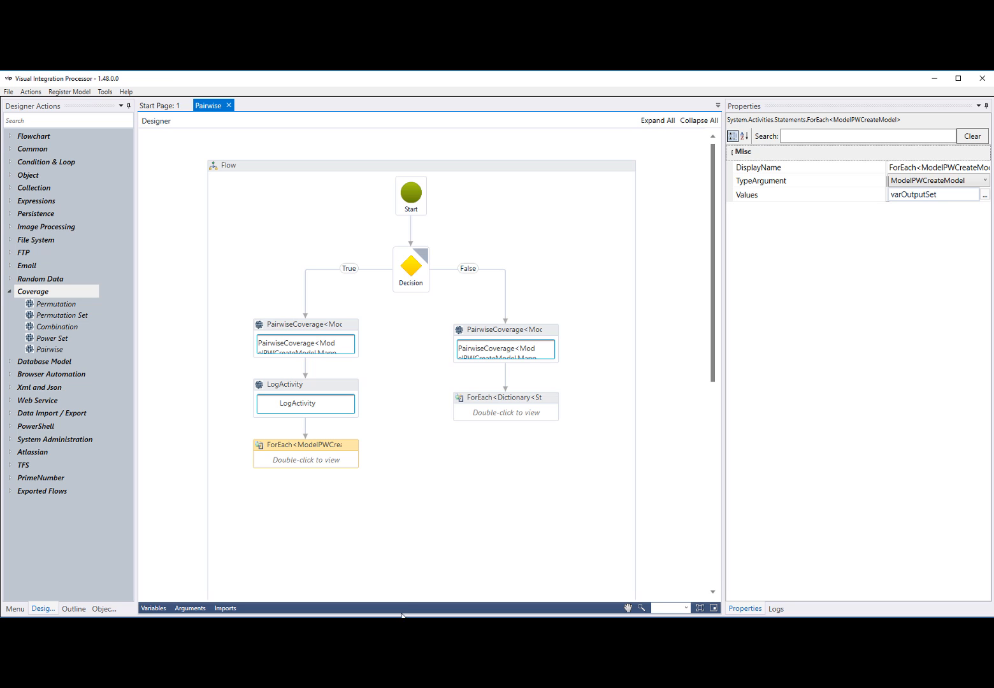
# Open PairTripleFromDatabase.vip from the Coverage examples folder and show the flow's arguments
pyautogui.click(9, 91)
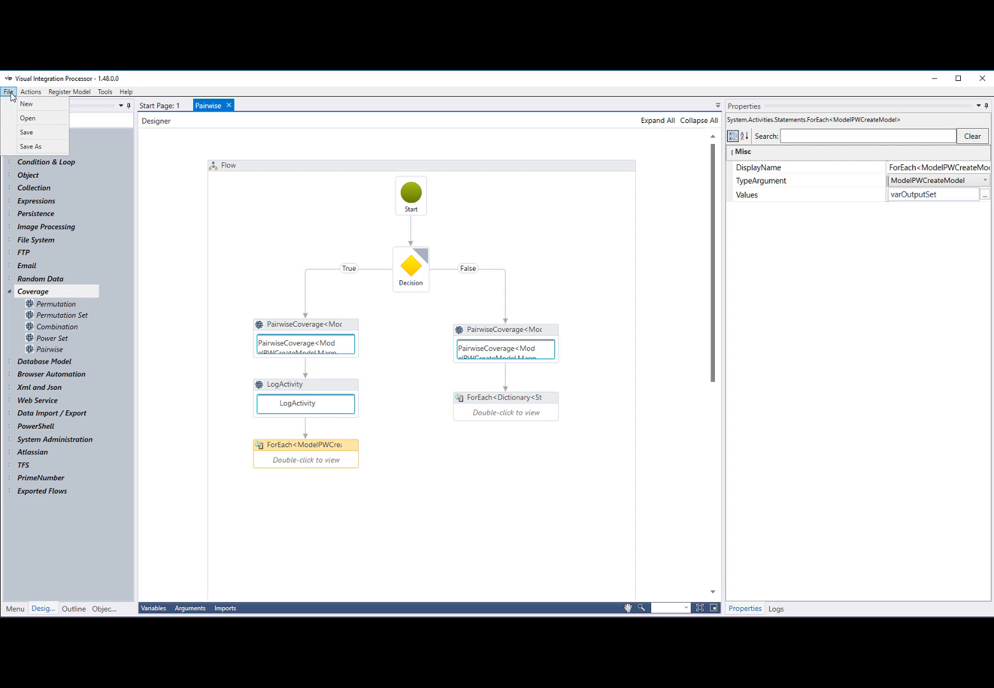
pyautogui.click(26, 118)
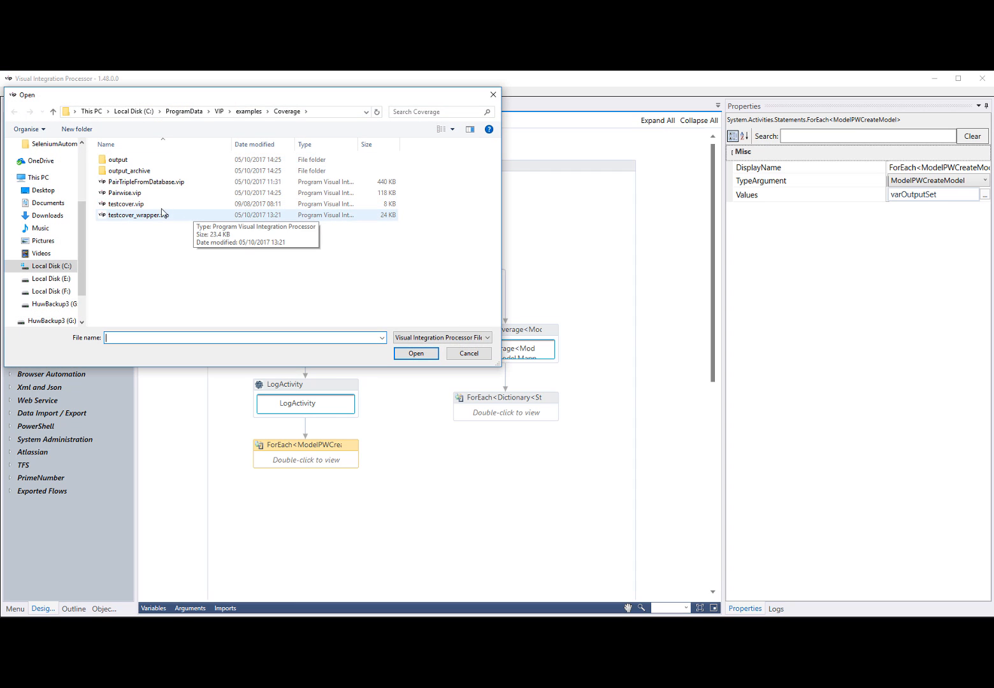
pyautogui.click(151, 182)
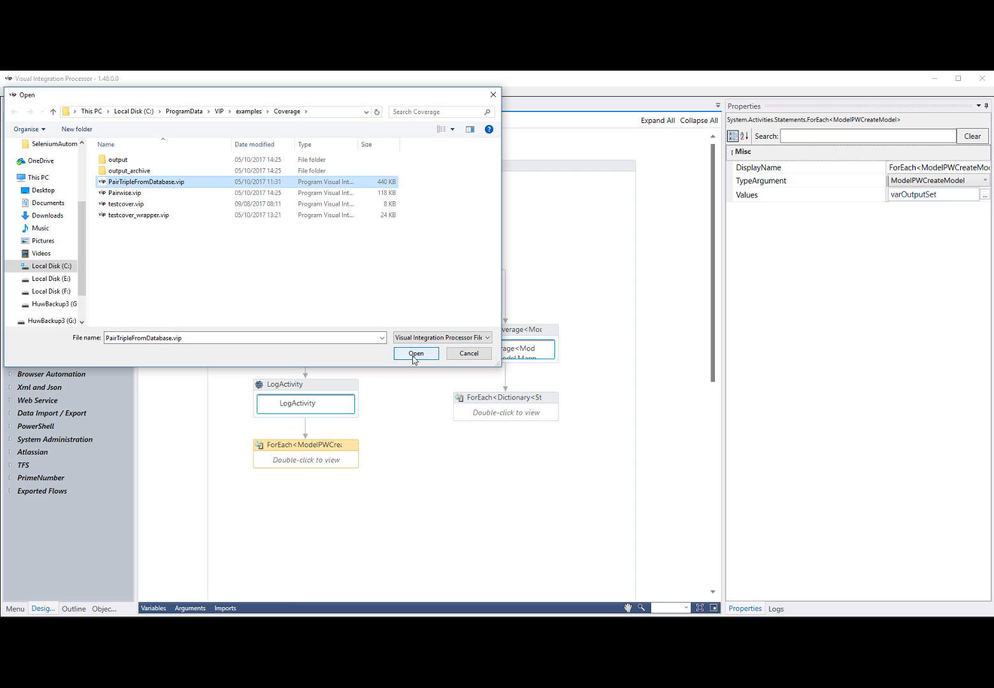
pyautogui.click(414, 353)
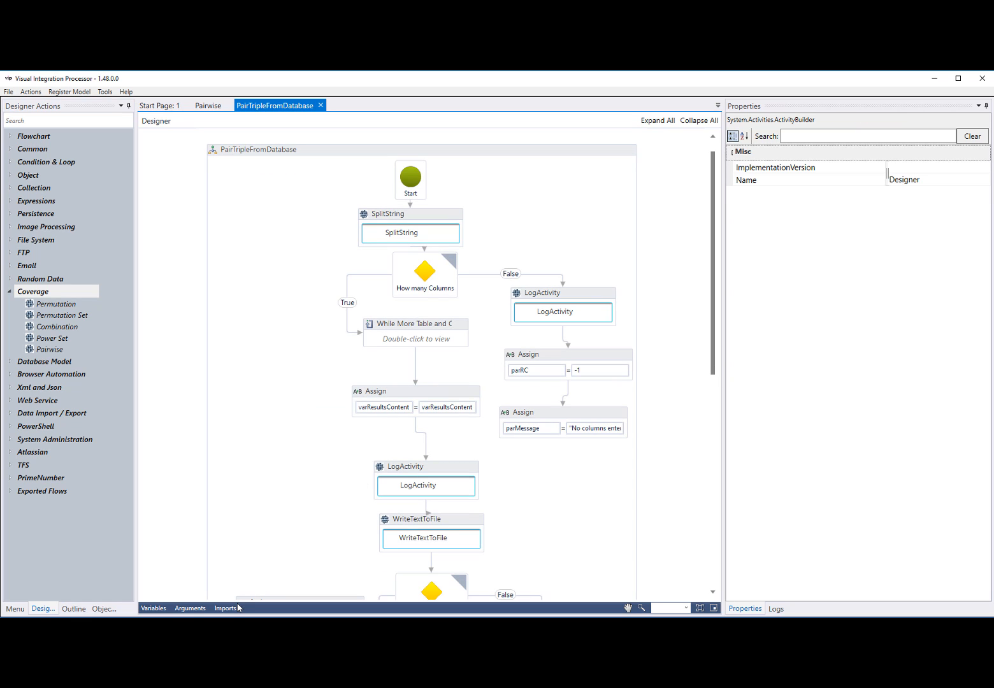
pyautogui.click(192, 608)
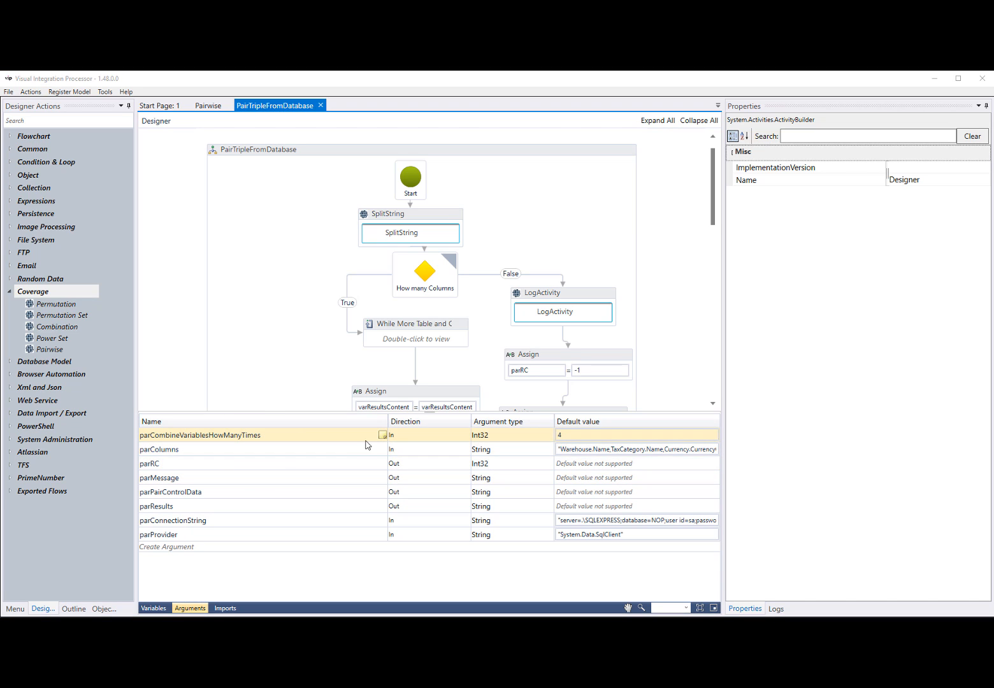
# Sort the arguments by direction and set the default value of parCombineVariablesHowManyTimes to 2
pyautogui.click(409, 423)
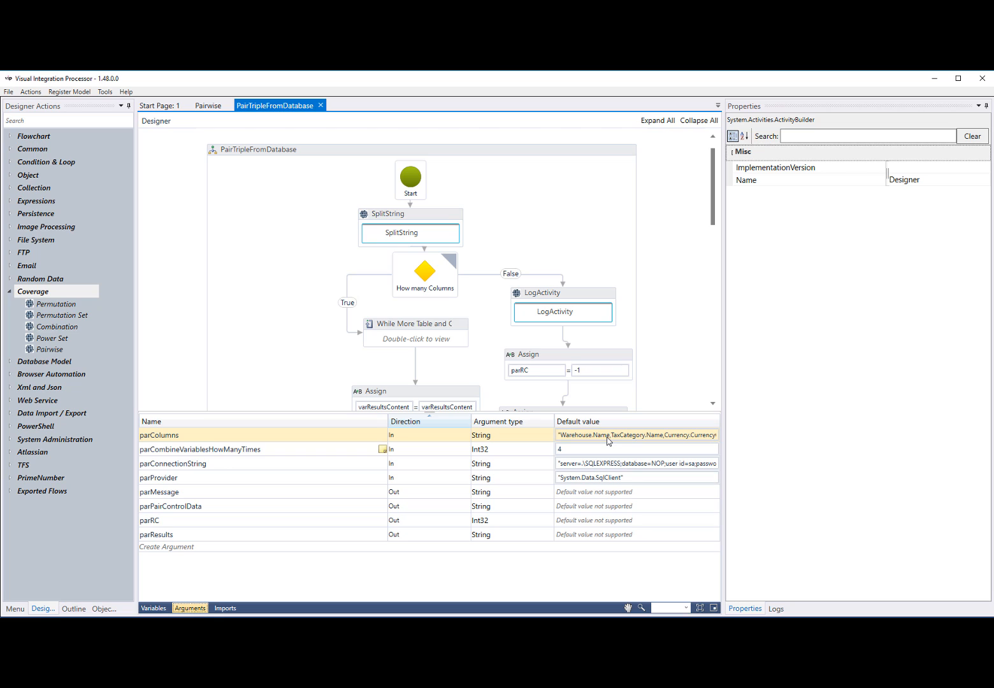
pyautogui.click(566, 450)
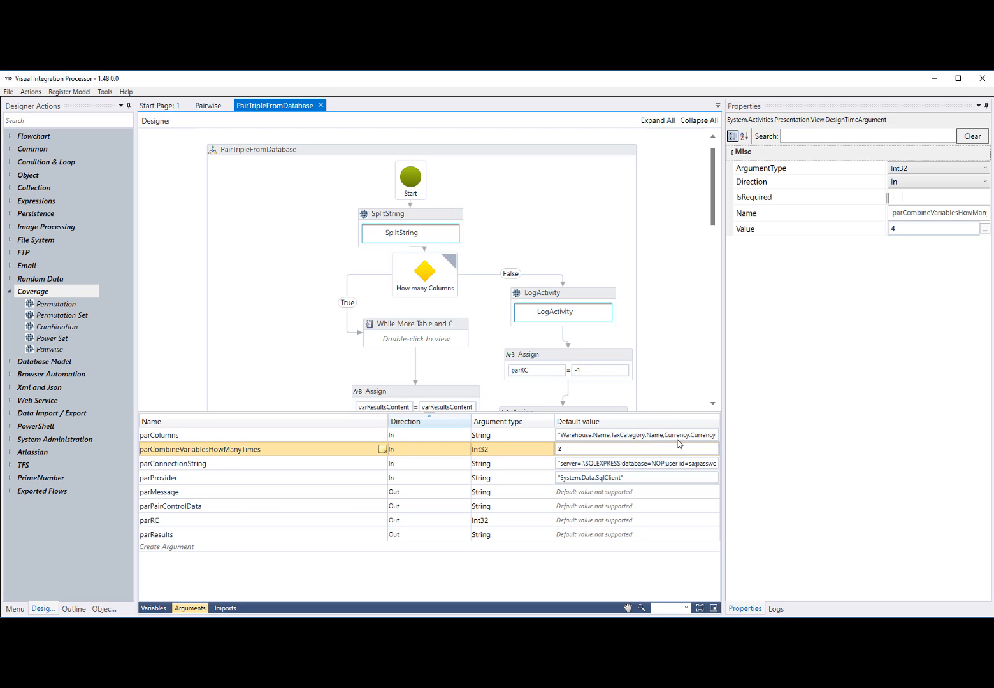
pyautogui.click(677, 392)
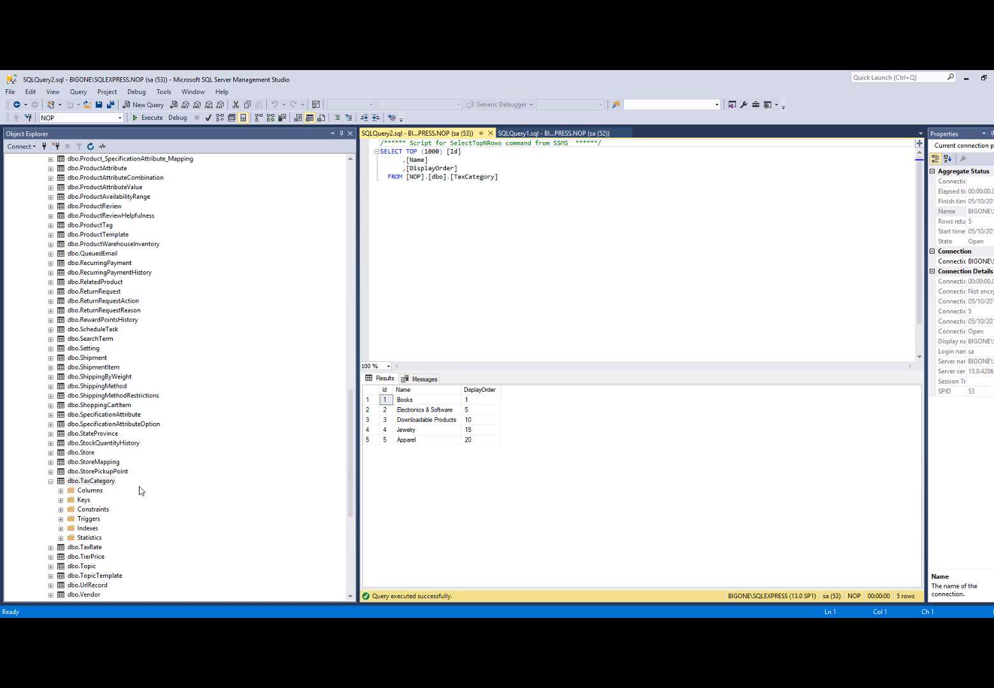
# In SQL Server Management Studio, browse the NOP tables, compare the Warehouse and TaxCategory query results, and switch back to Visual Integration Processor
pyautogui.scroll(1, 155, 385)
pyautogui.scroll(20, 155, 384)
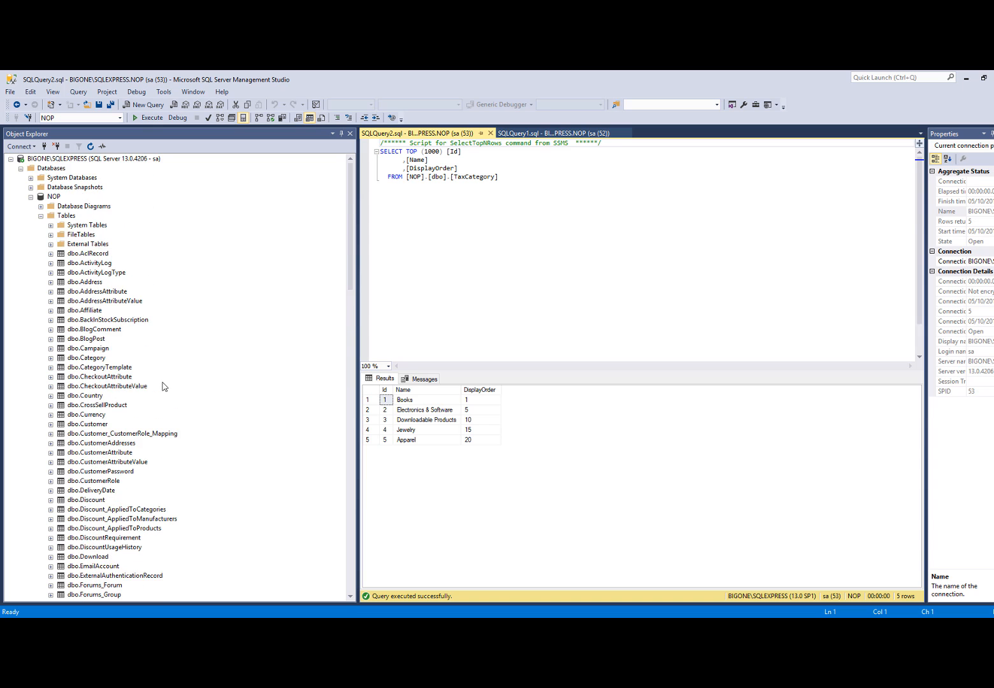
pyautogui.scroll(-20, 163, 386)
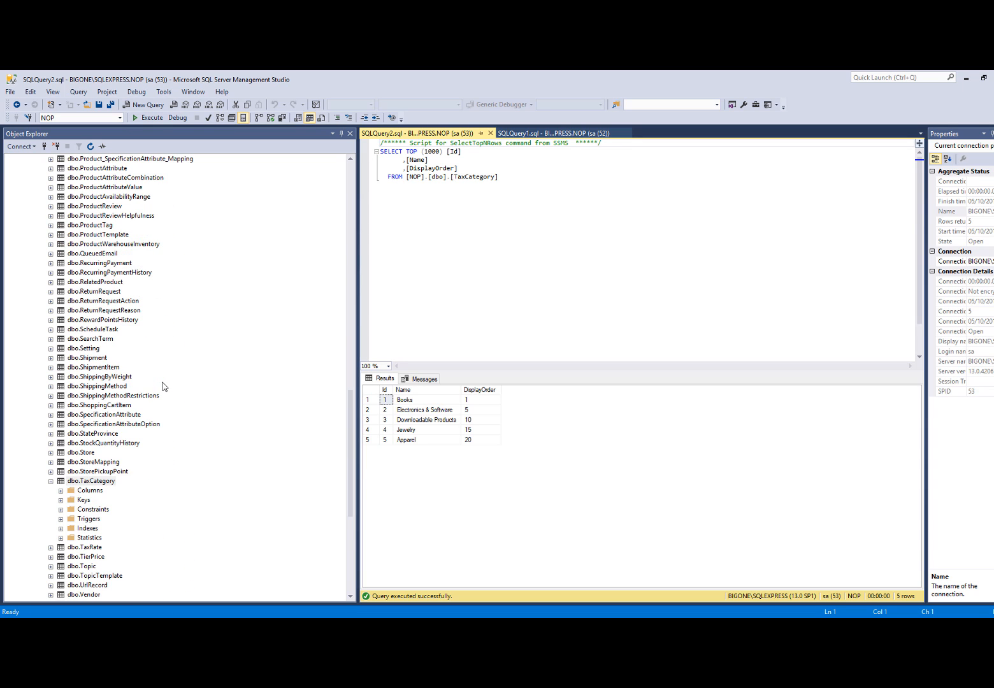
pyautogui.click(521, 137)
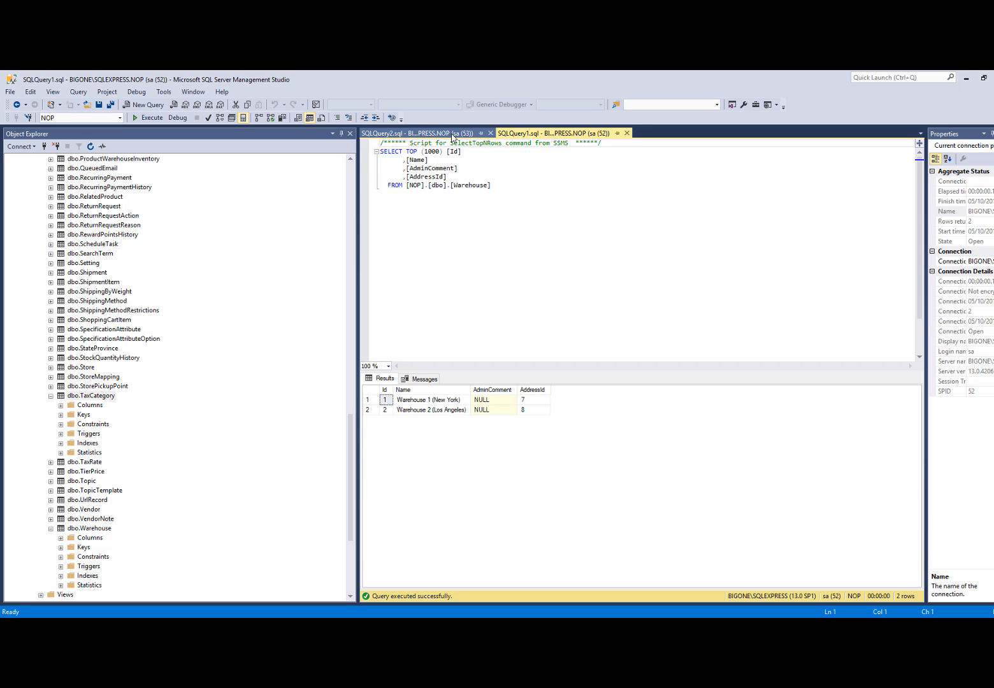
pyautogui.click(417, 133)
pyautogui.click(544, 135)
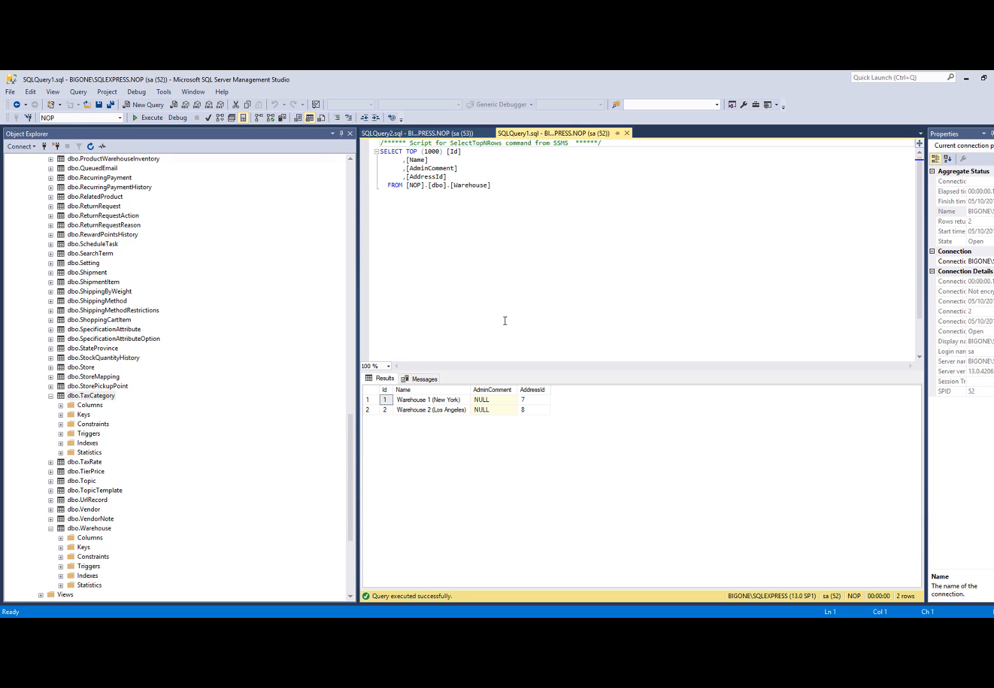
pyautogui.click(429, 628)
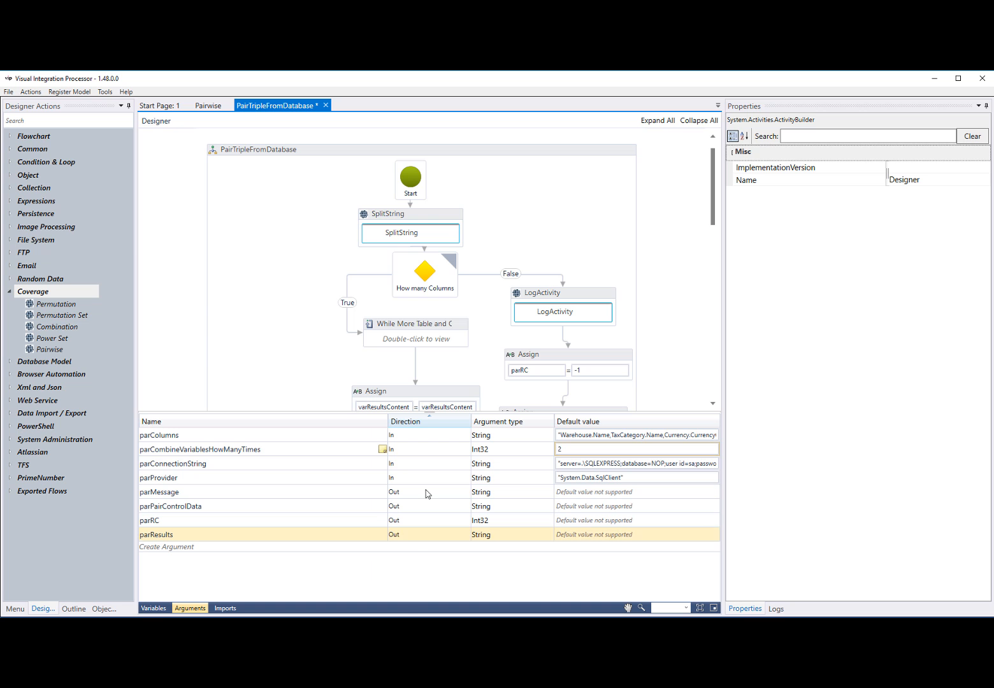
# Show the flow's variables with the first SplitString activity selected, and check the condition of the How many Columns decision
pyautogui.click(159, 609)
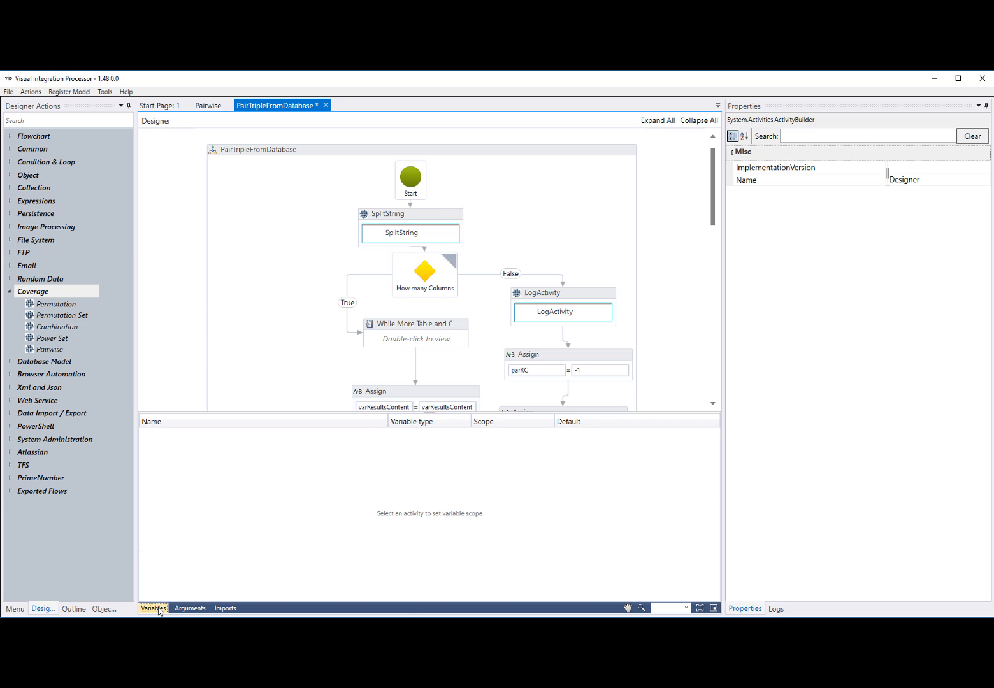
pyautogui.click(150, 611)
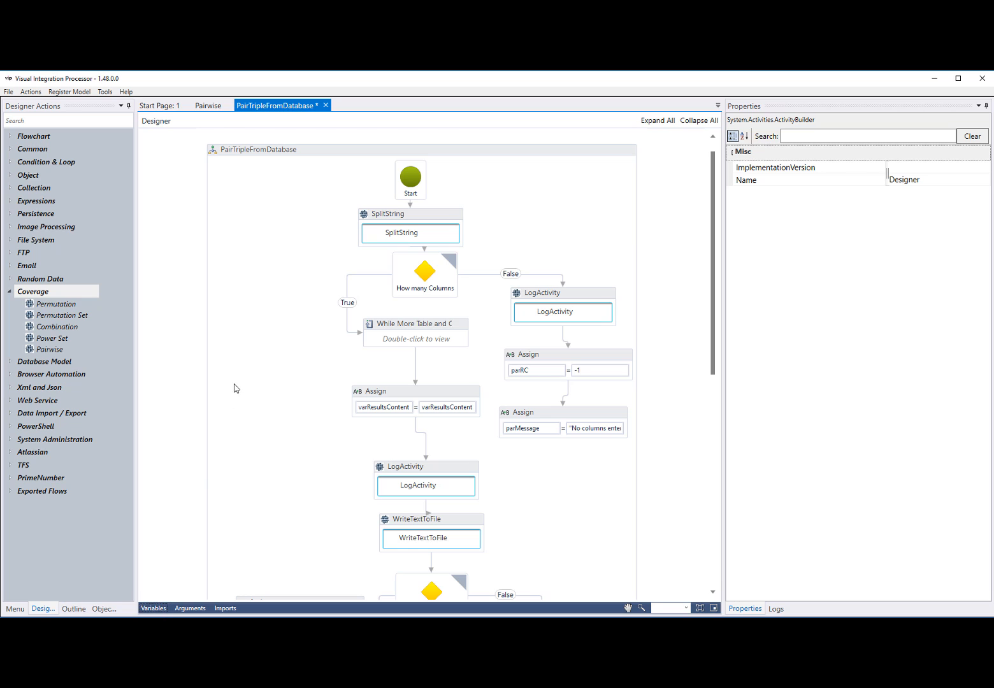
pyautogui.click(437, 213)
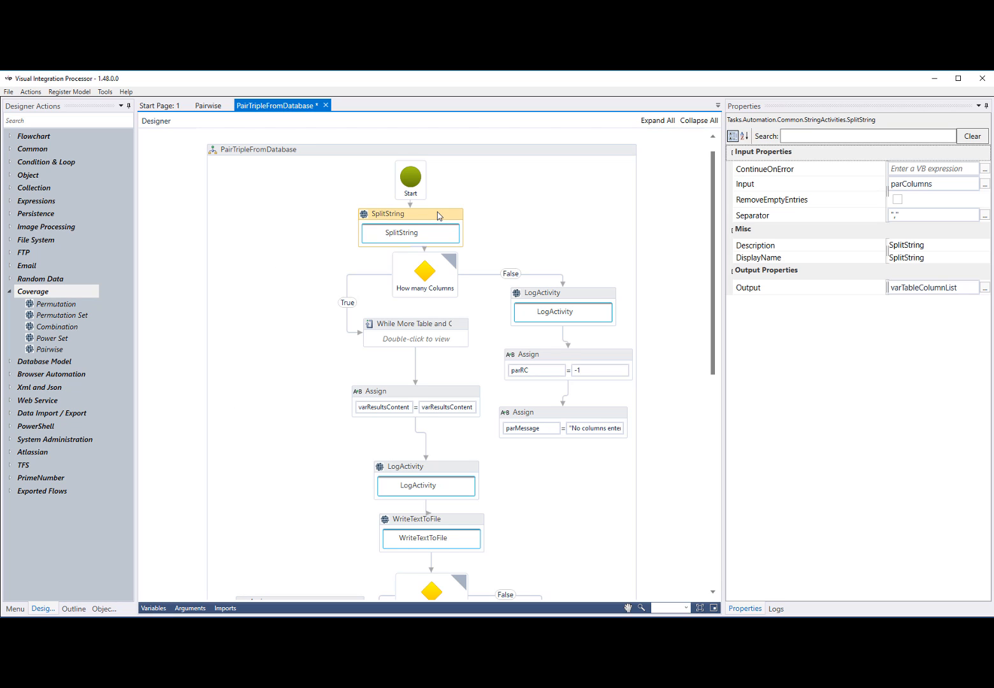
pyautogui.click(153, 608)
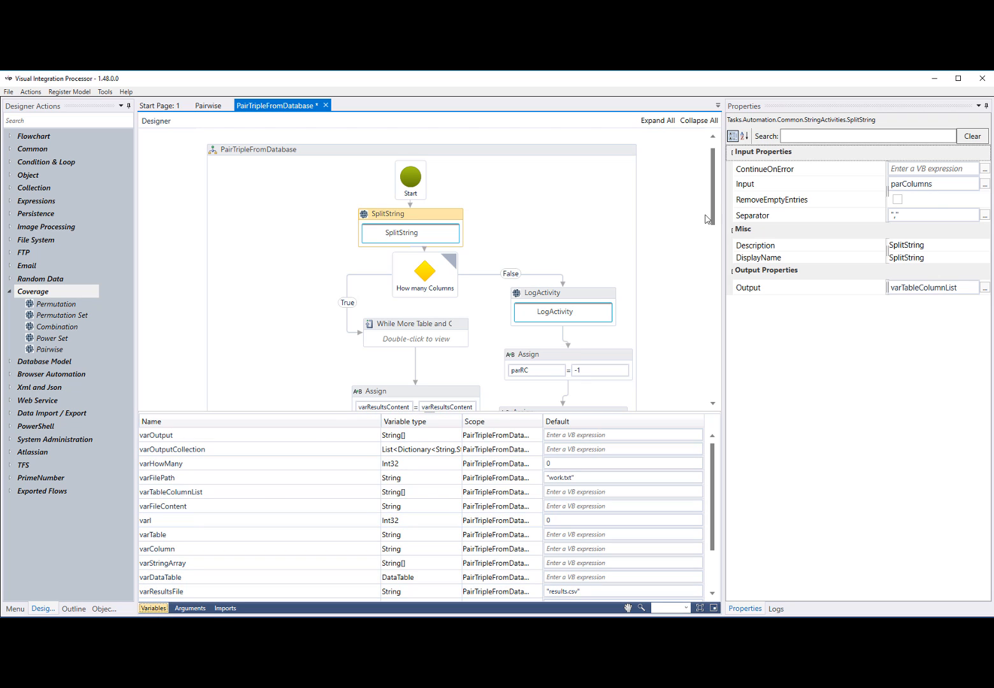
pyautogui.moveTo(714, 201); pyautogui.dragTo(714, 209)
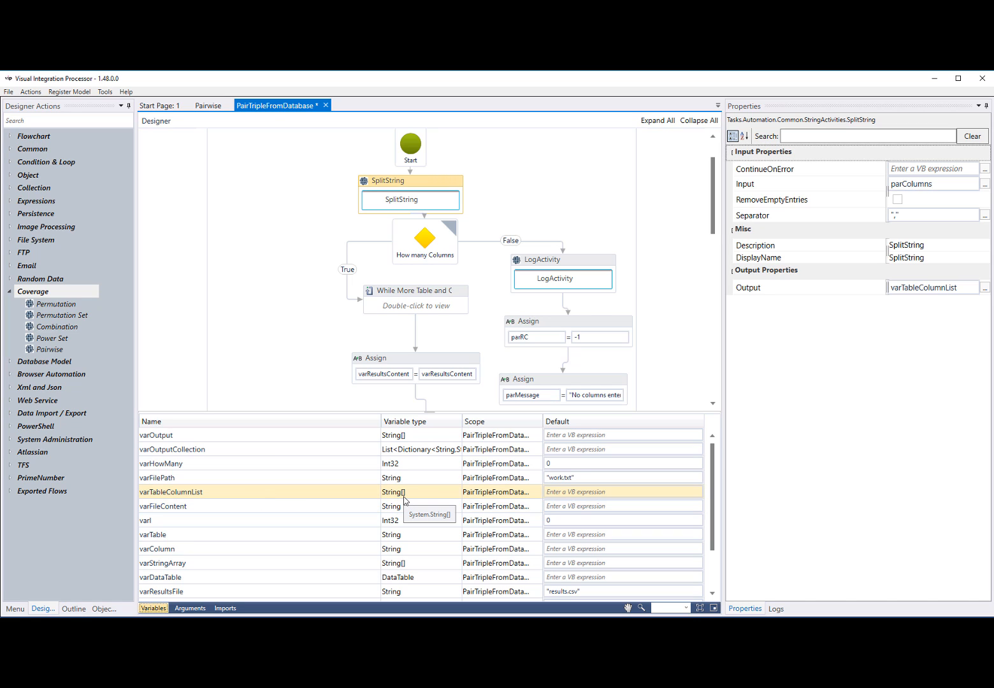
pyautogui.moveTo(420, 246)
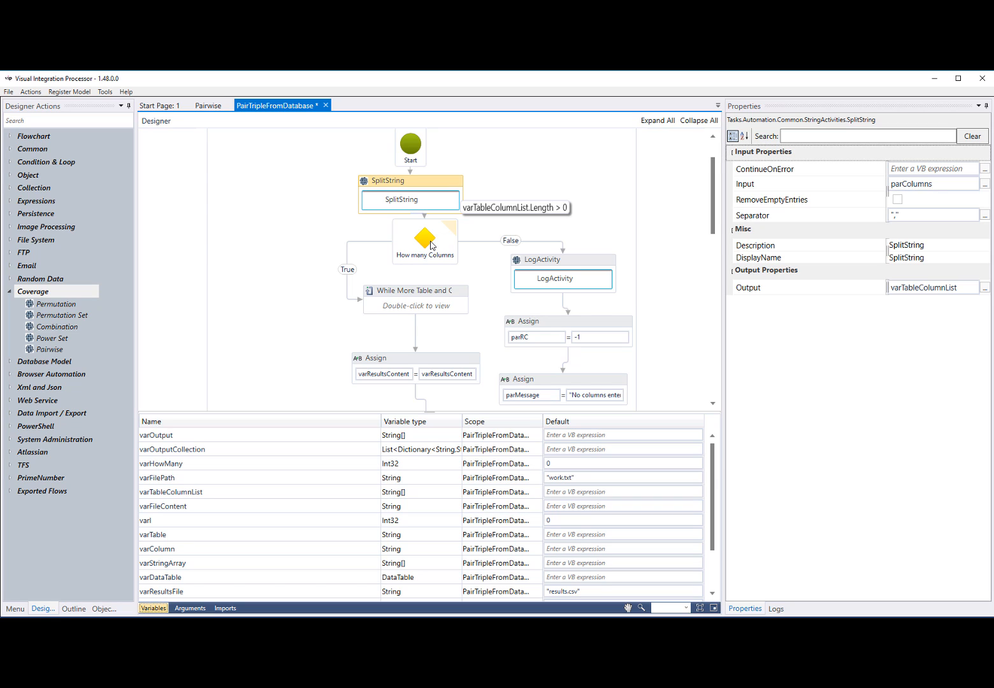
# Open the While More Table and Columns loop and its inner Flowchart, and review the activities down to LoadDataTable
pyautogui.scroll(-2, 431, 245)
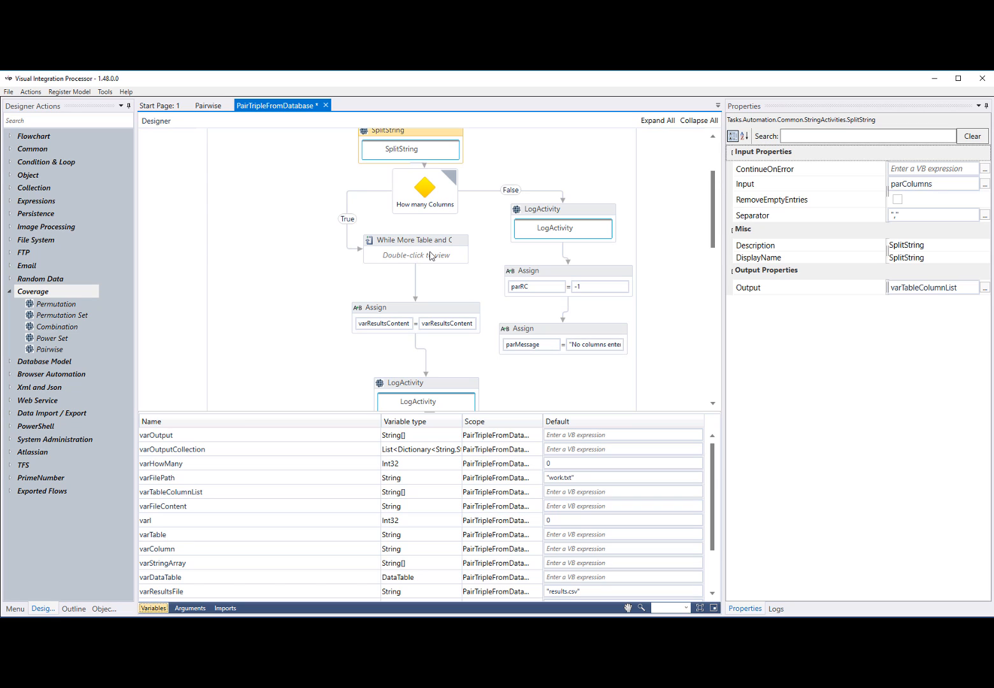
pyautogui.click(431, 255)
pyautogui.doubleClick(431, 256)
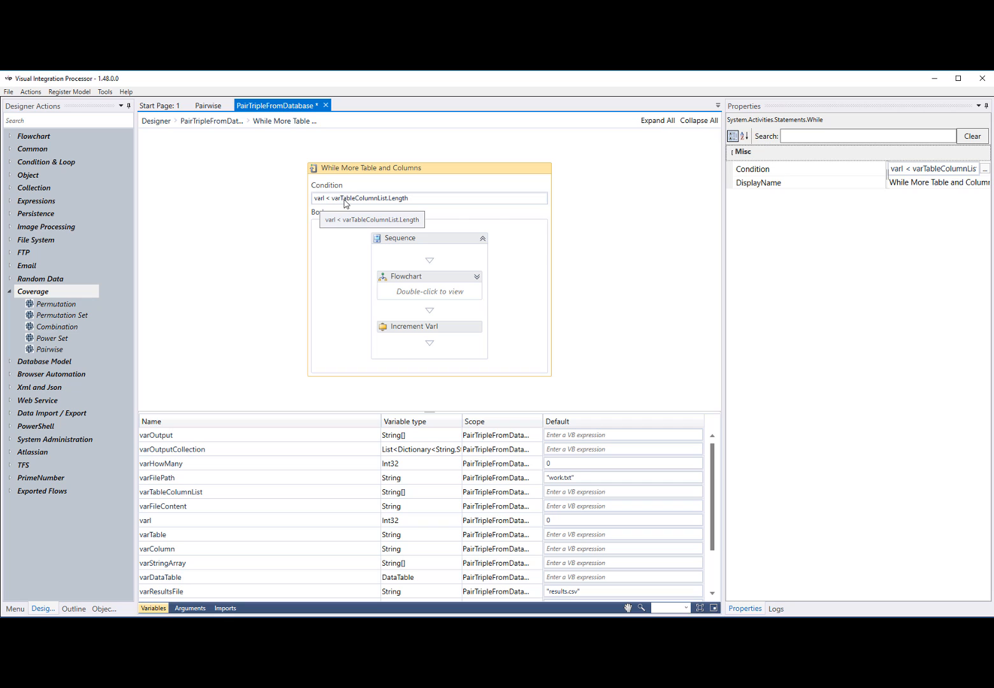
pyautogui.doubleClick(437, 298)
pyautogui.scroll(-3, 450, 284)
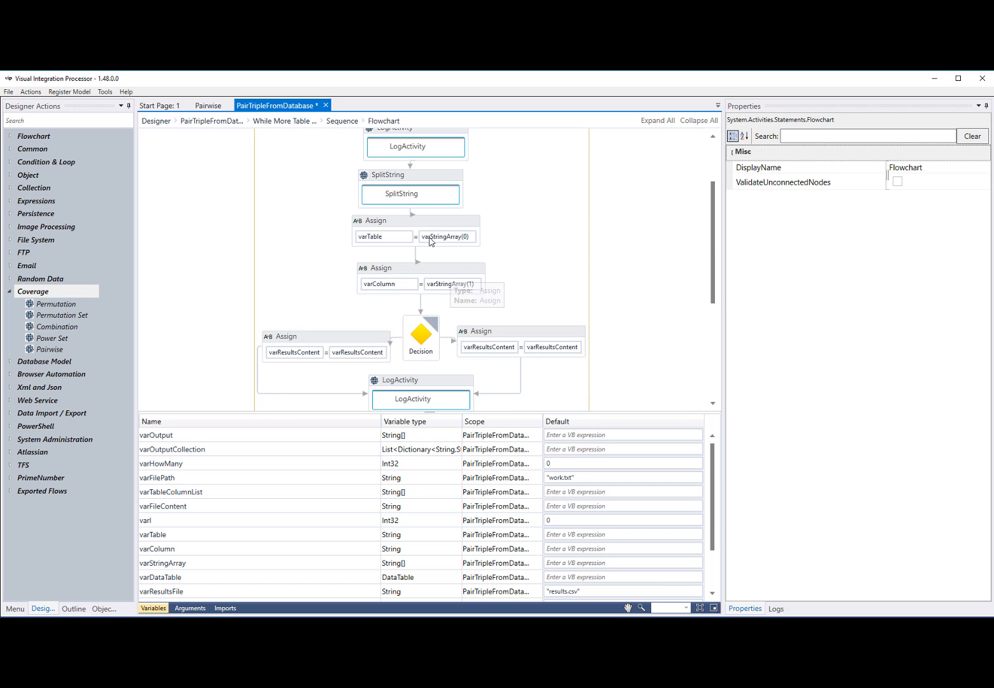
pyautogui.scroll(-3, 430, 237)
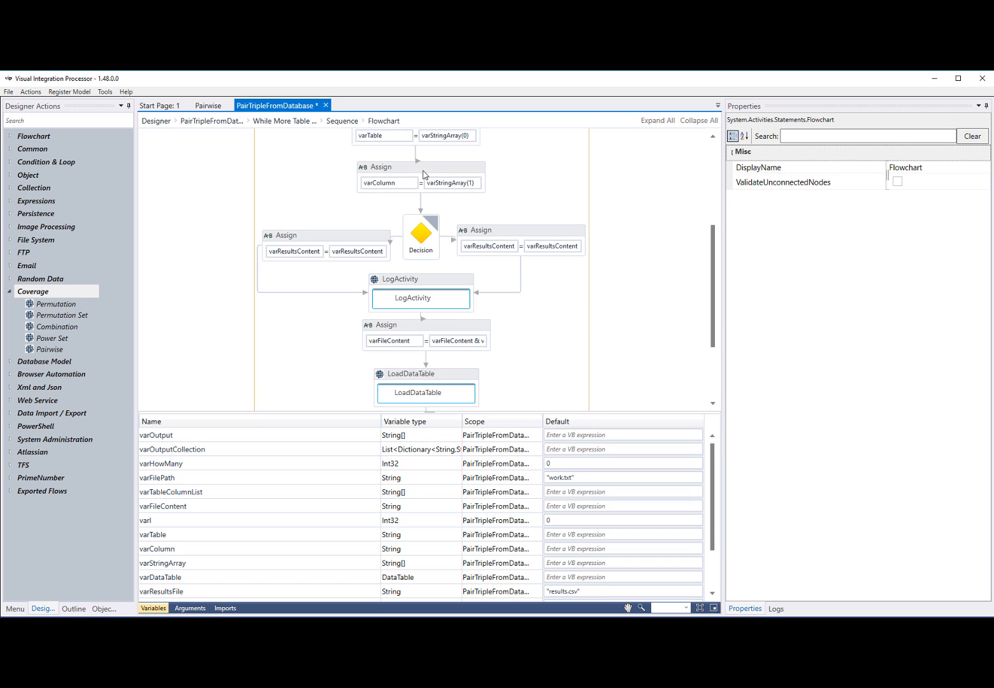
pyautogui.scroll(-2, 439, 293)
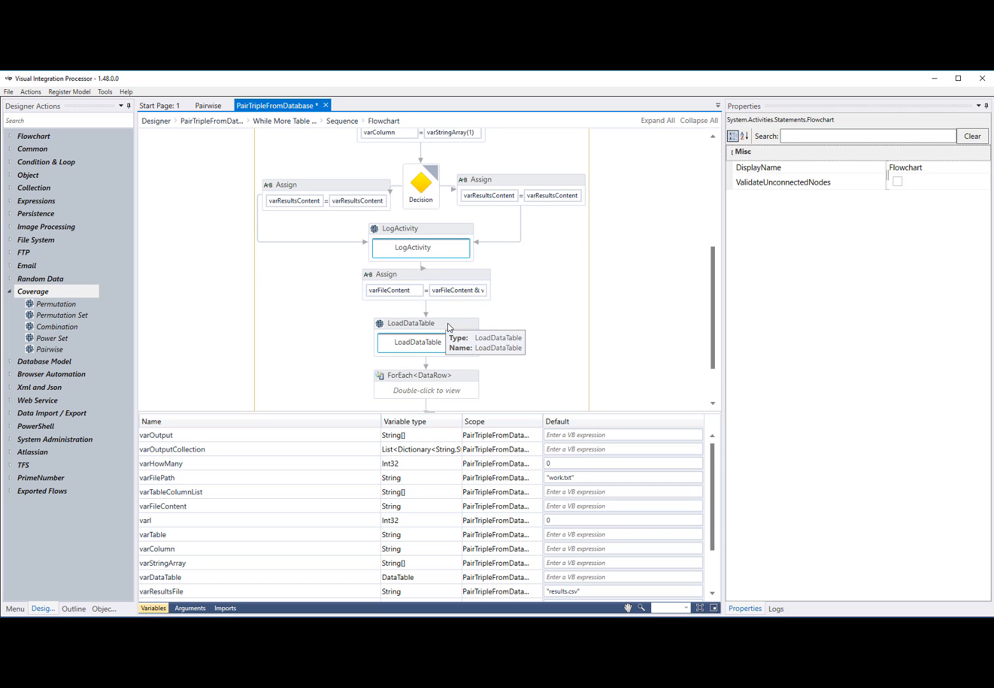
# Examine the Value expression of the varFileContent Assign above LoadDataTable, and cancel the editor
pyautogui.click(451, 275)
pyautogui.click(984, 197)
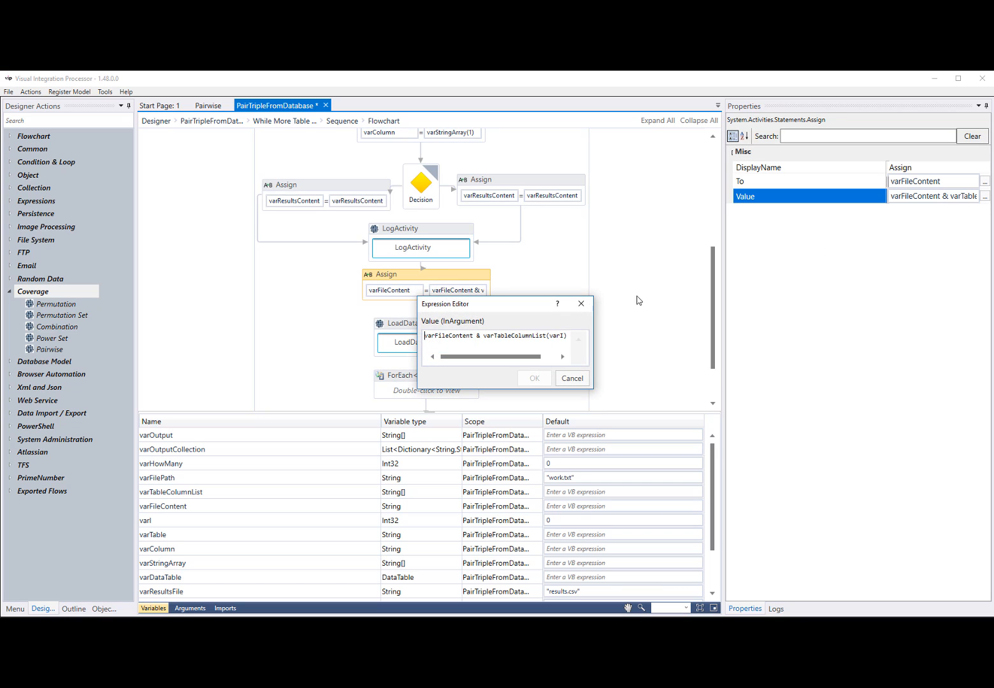
pyautogui.moveTo(531, 361); pyautogui.dragTo(559, 362)
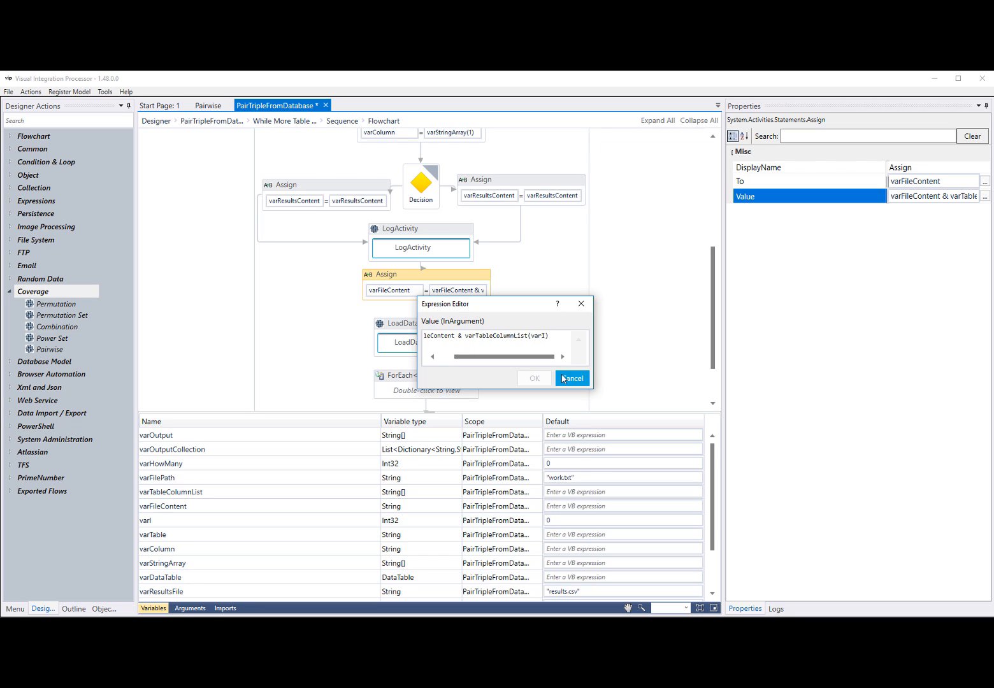
pyautogui.click(561, 376)
# Examine the Query expression of the LoadDataTable activity in a widened editor, and cancel the editor
pyautogui.click(446, 328)
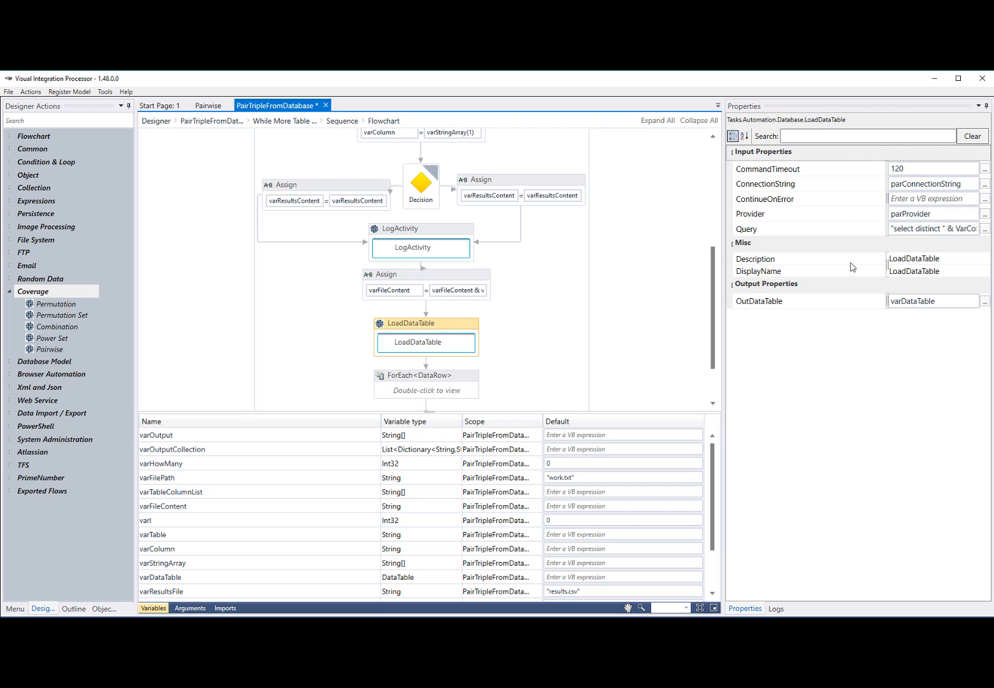
pyautogui.click(985, 229)
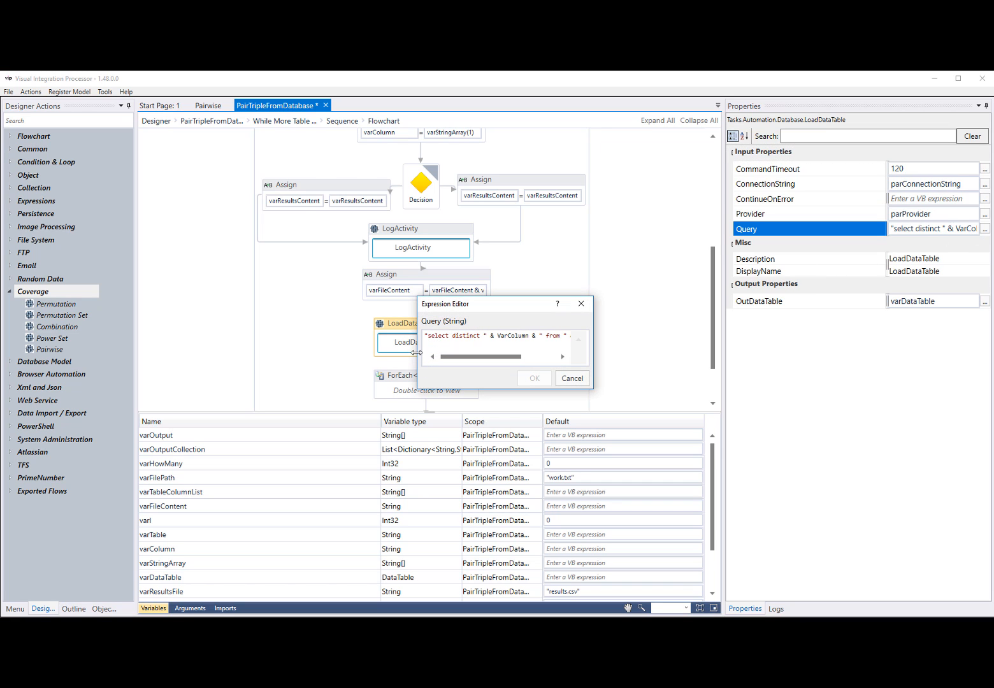
pyautogui.moveTo(414, 342); pyautogui.dragTo(318, 342)
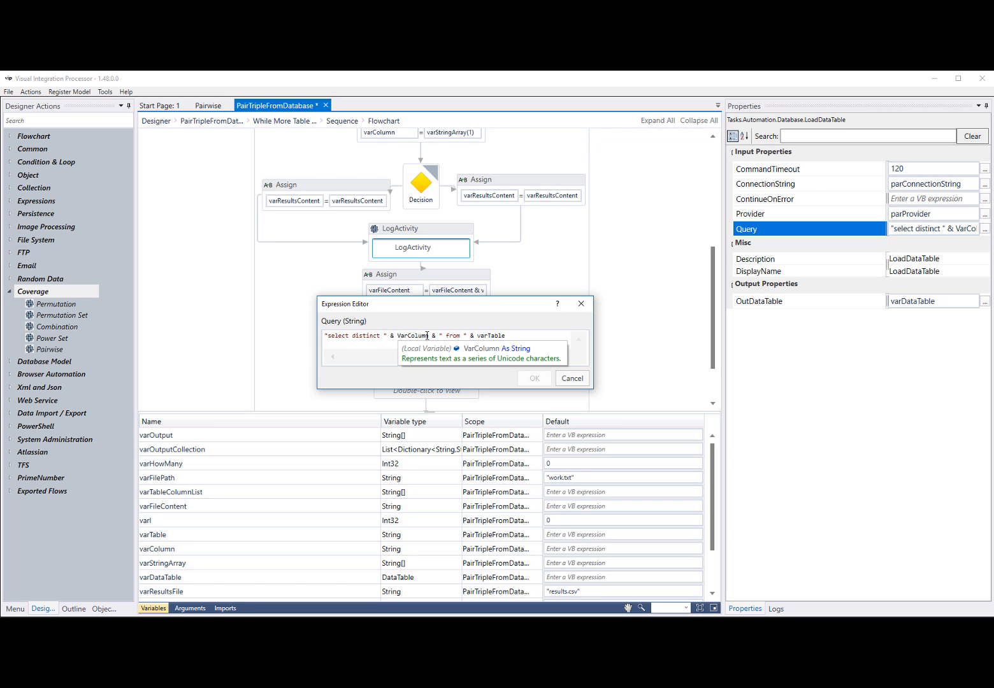
pyautogui.click(572, 379)
# Open the ForEach<DataRow> activity, examine the Value expression of its varFileContent Assign, and cancel the editor
pyautogui.scroll(-2, 533, 348)
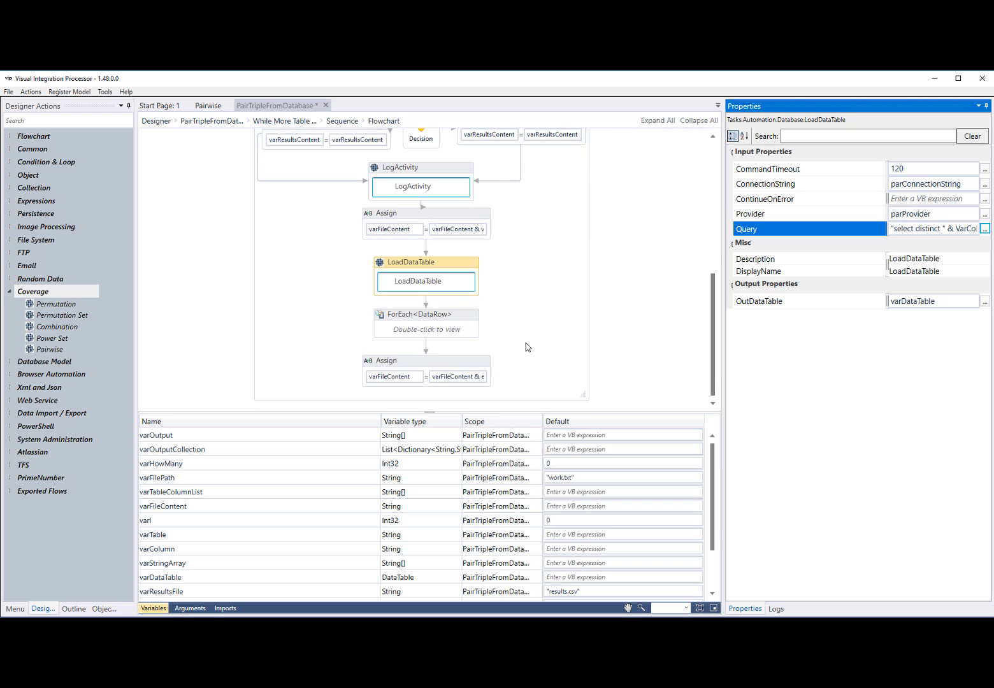
pyautogui.doubleClick(443, 333)
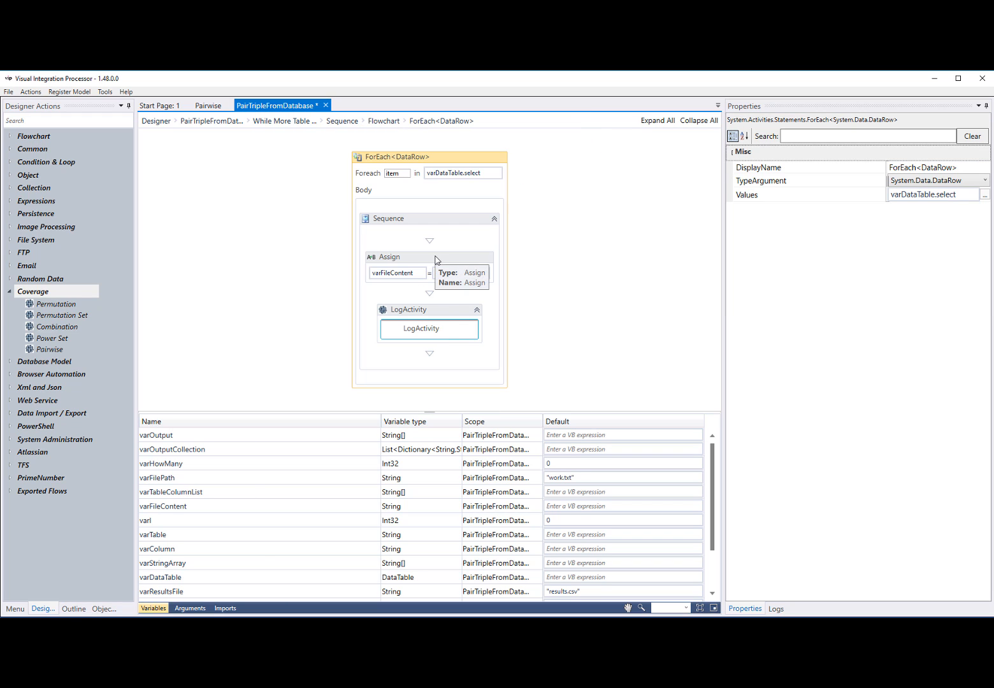
pyautogui.click(436, 260)
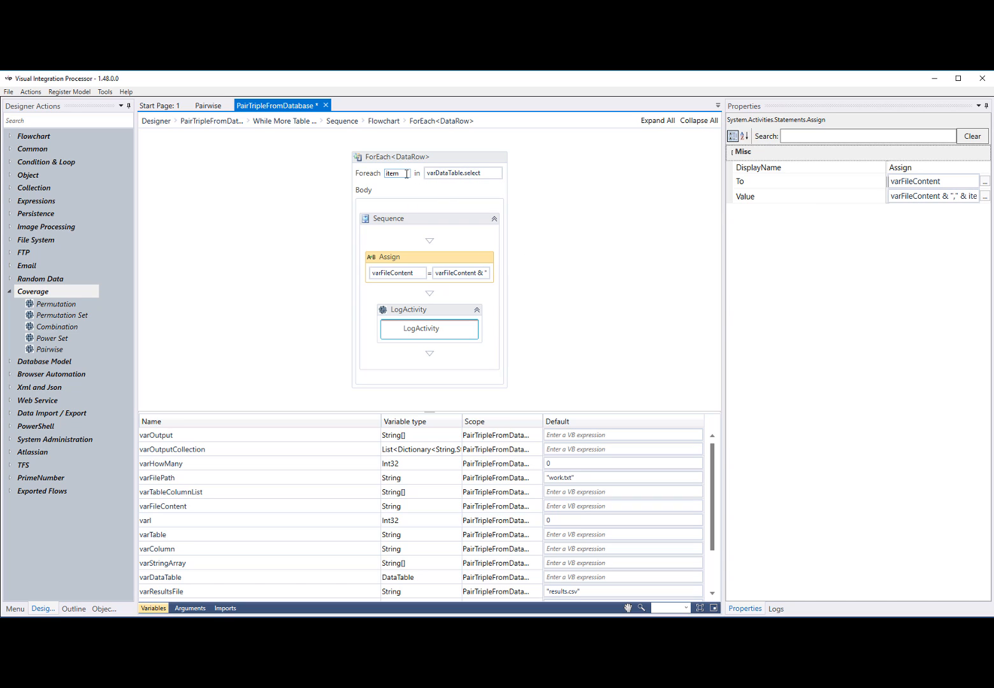
pyautogui.click(984, 196)
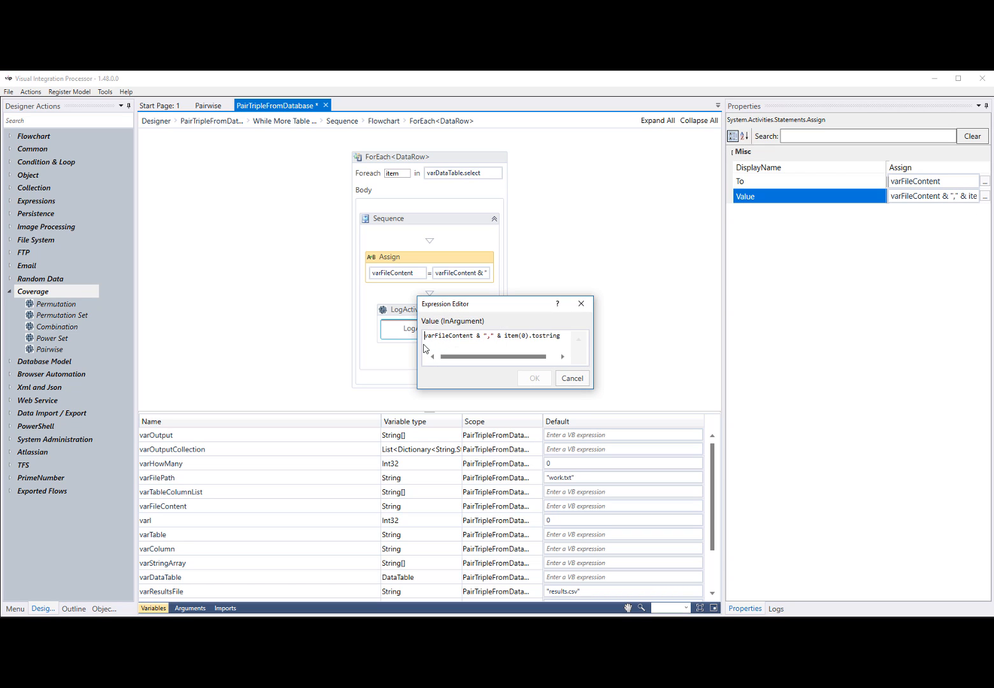
pyautogui.moveTo(414, 340); pyautogui.dragTo(355, 339)
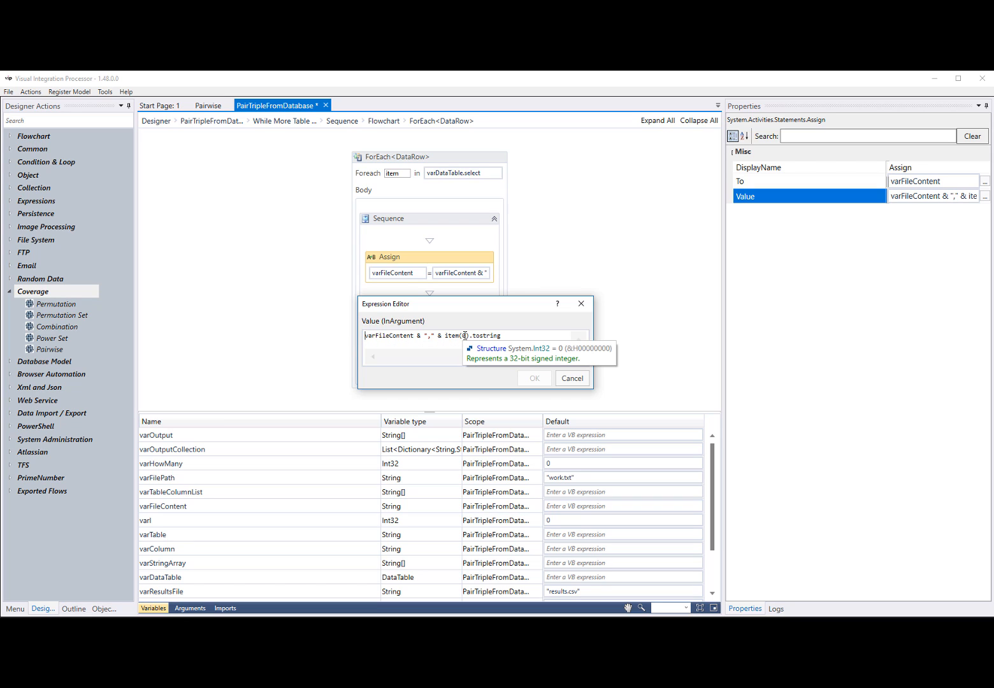
pyautogui.click(569, 380)
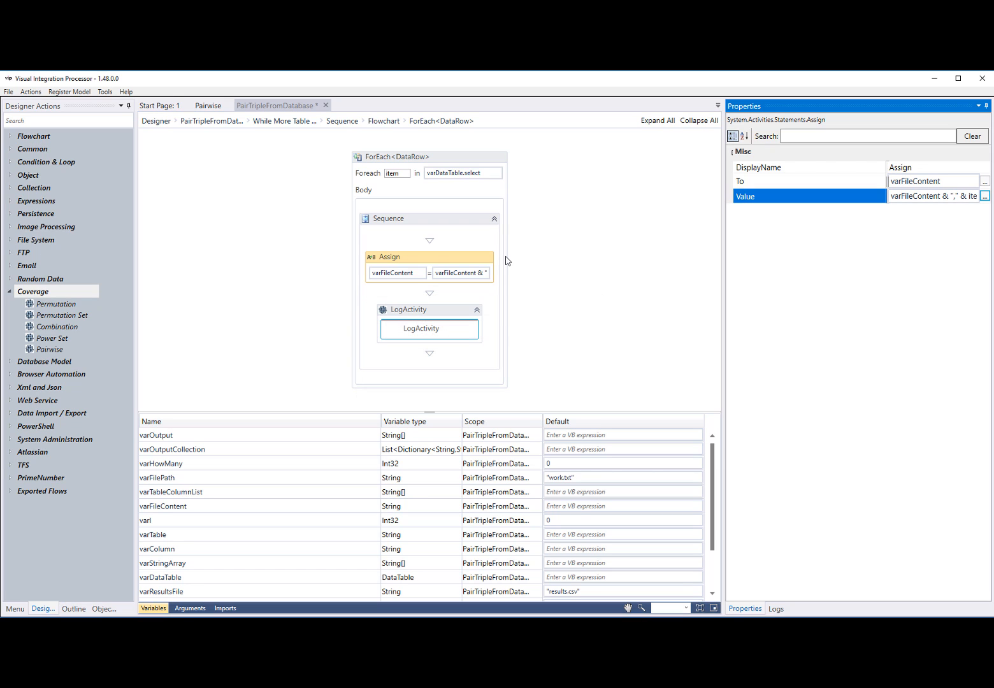
# Return from the loop to the whole PairTripleFromDatabase flow and check the default value of varFilePath
pyautogui.click(342, 121)
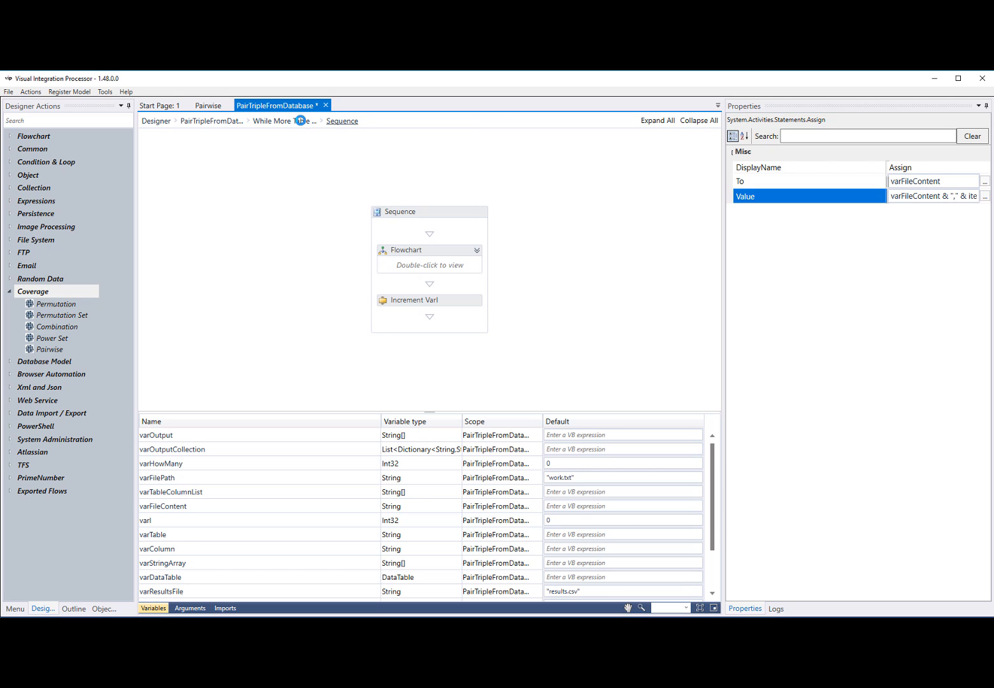
pyautogui.click(285, 121)
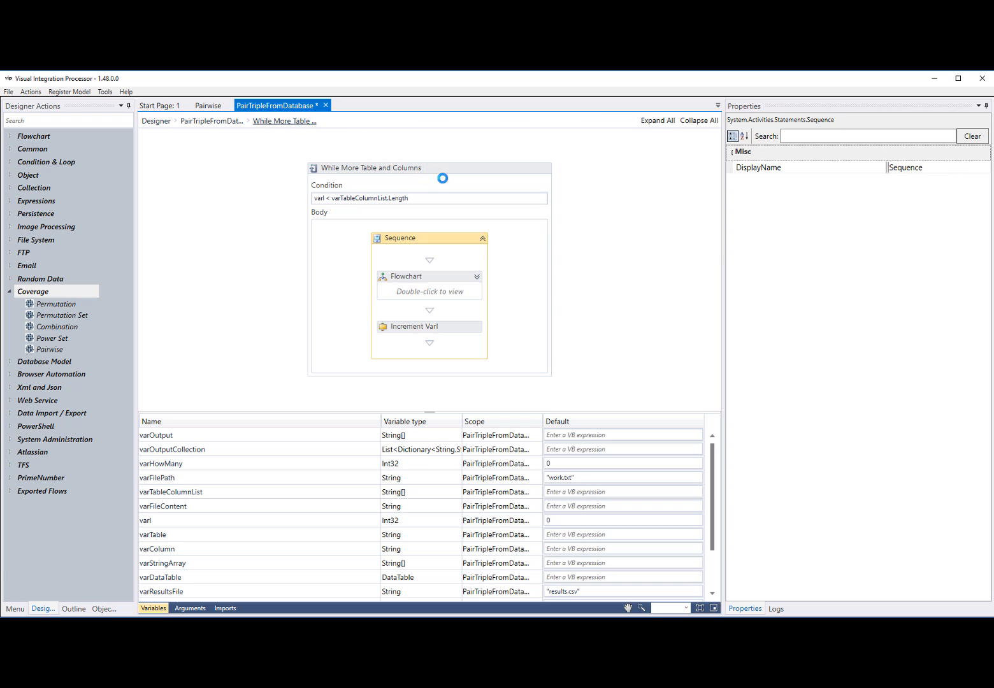
pyautogui.click(229, 121)
pyautogui.scroll(-3, 432, 248)
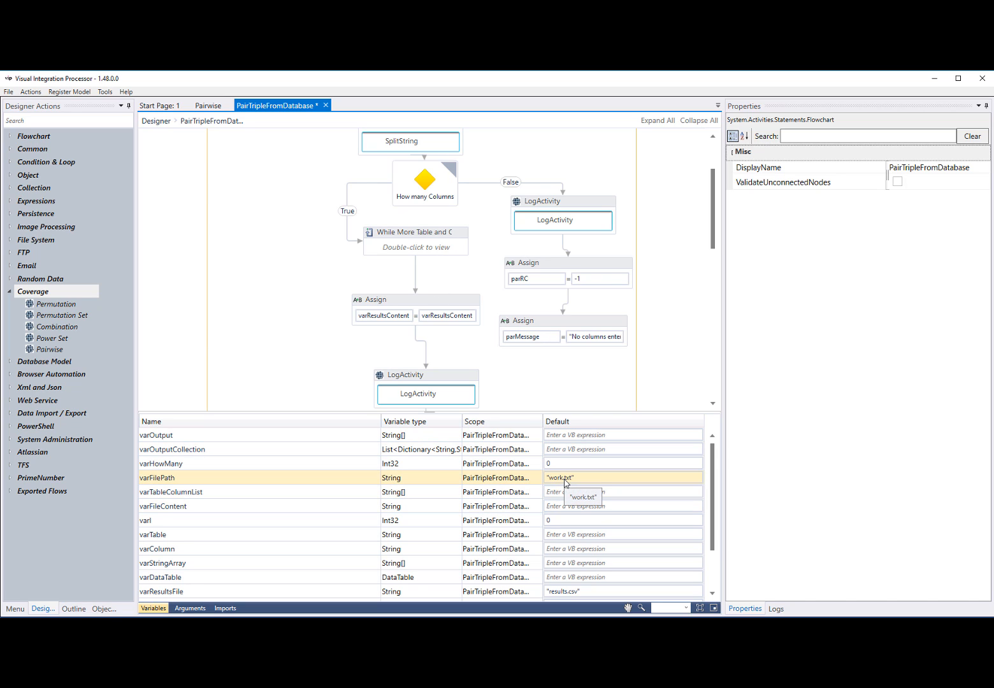
# Open work.txt from the Coverage examples folder in Notepad++ and highlight all its lines to examine the model file
pyautogui.click(102, 622)
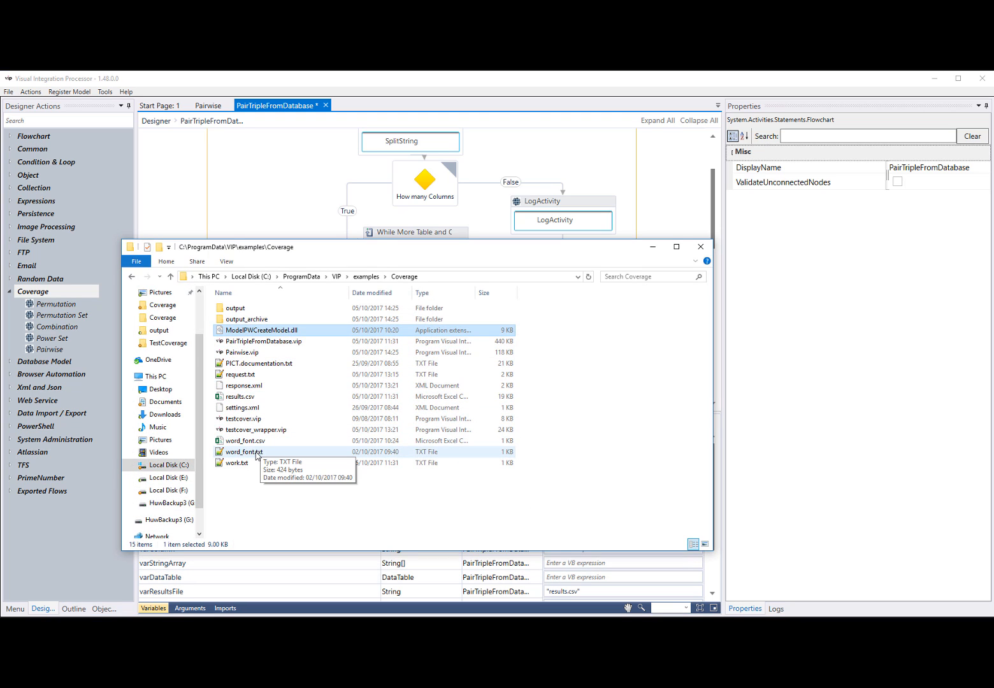
pyautogui.click(239, 463)
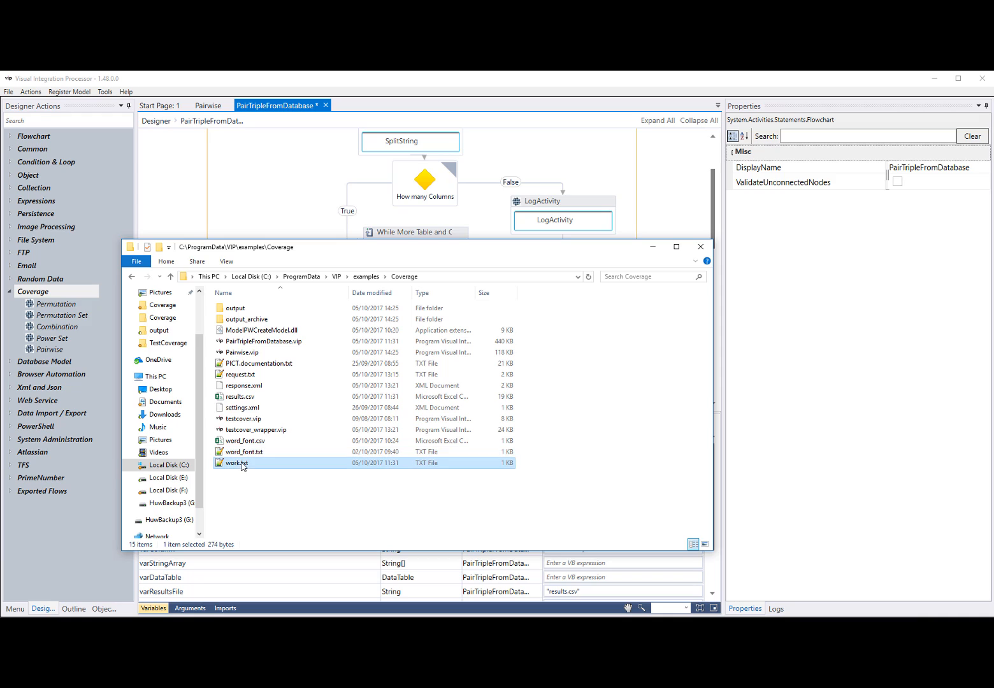
pyautogui.doubleClick(241, 463)
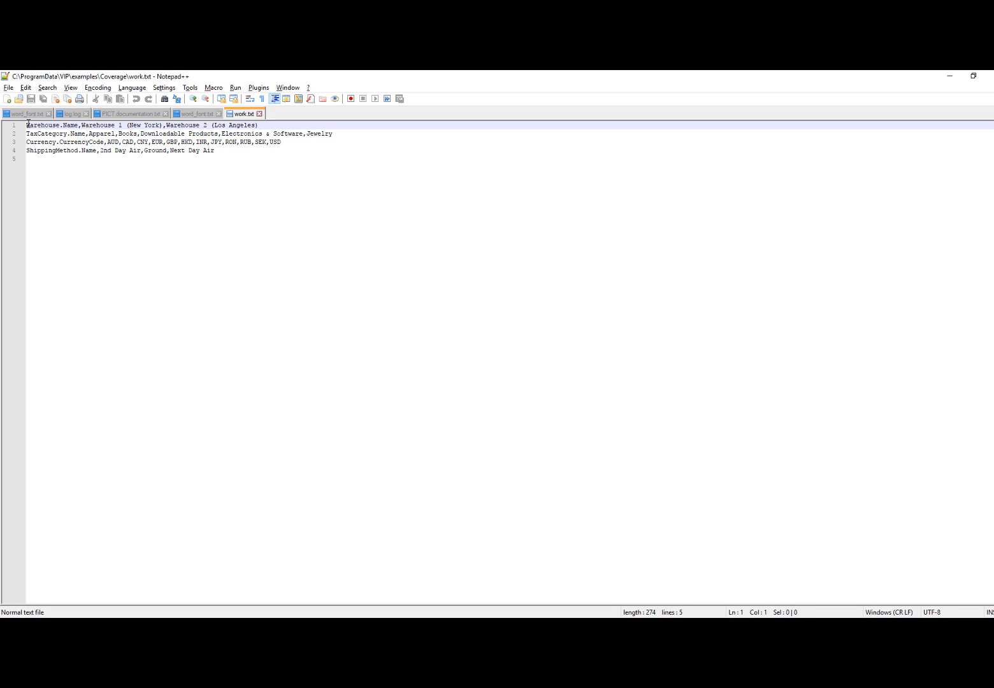
pyautogui.moveTo(26, 125); pyautogui.dragTo(240, 158)
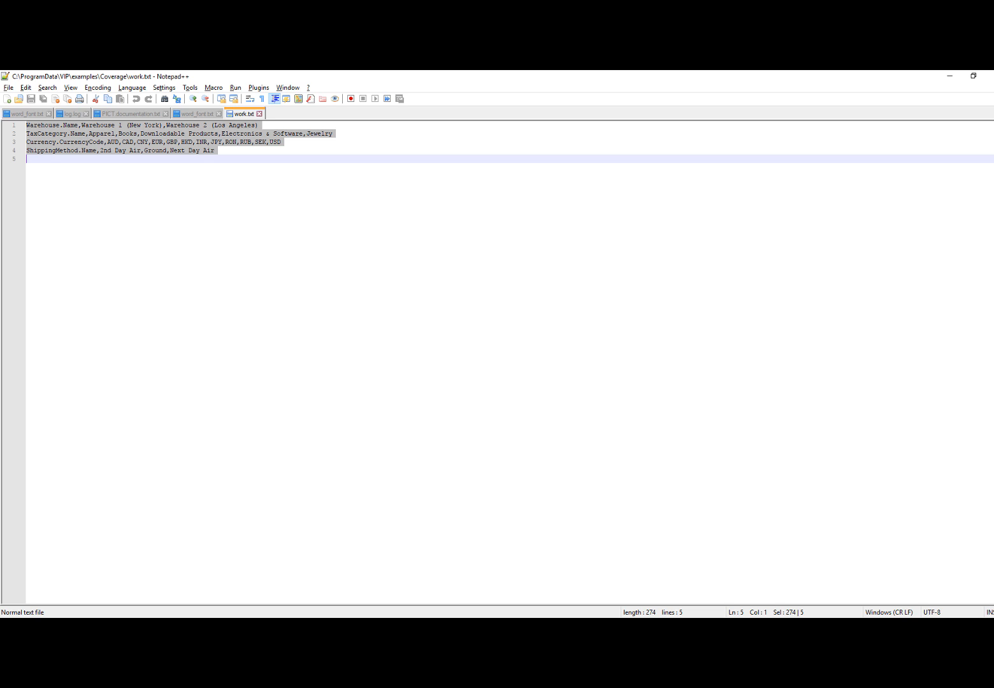
# Switch back to Visual Integration Processor and check the properties of the LogActivity and WriteTextToFile activities below the While loop
pyautogui.click(400, 628)
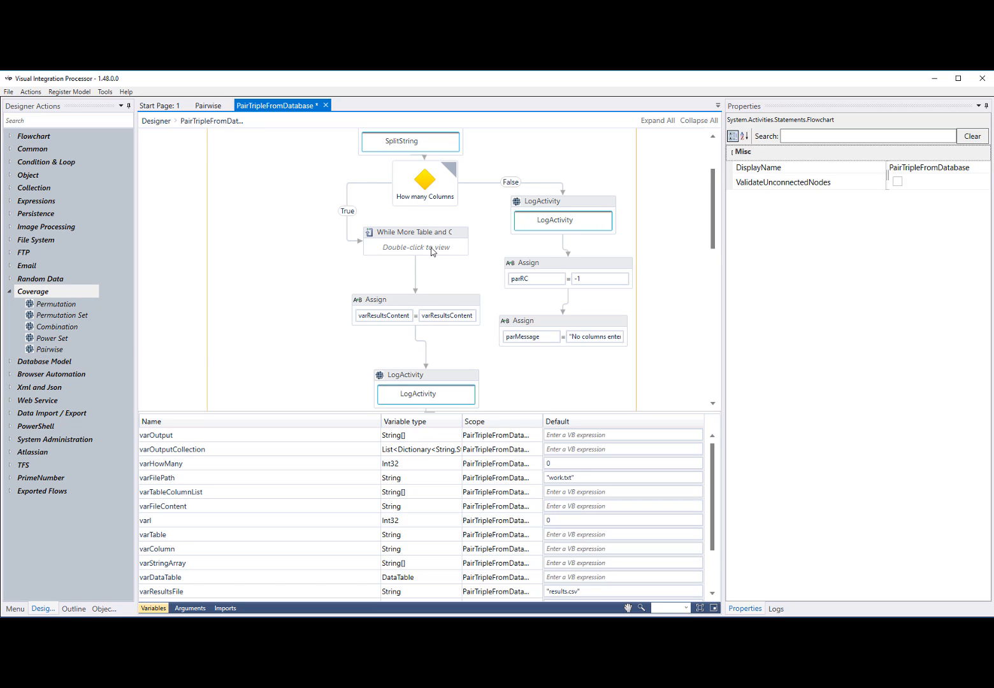
pyautogui.scroll(-2, 432, 251)
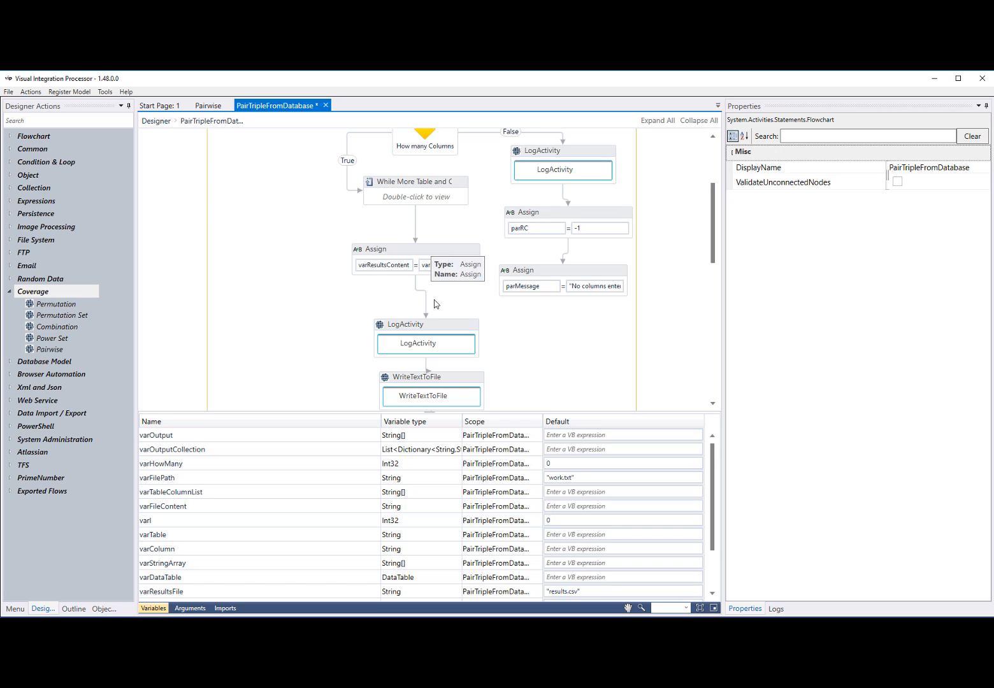
pyautogui.click(452, 329)
pyautogui.scroll(-2, 455, 331)
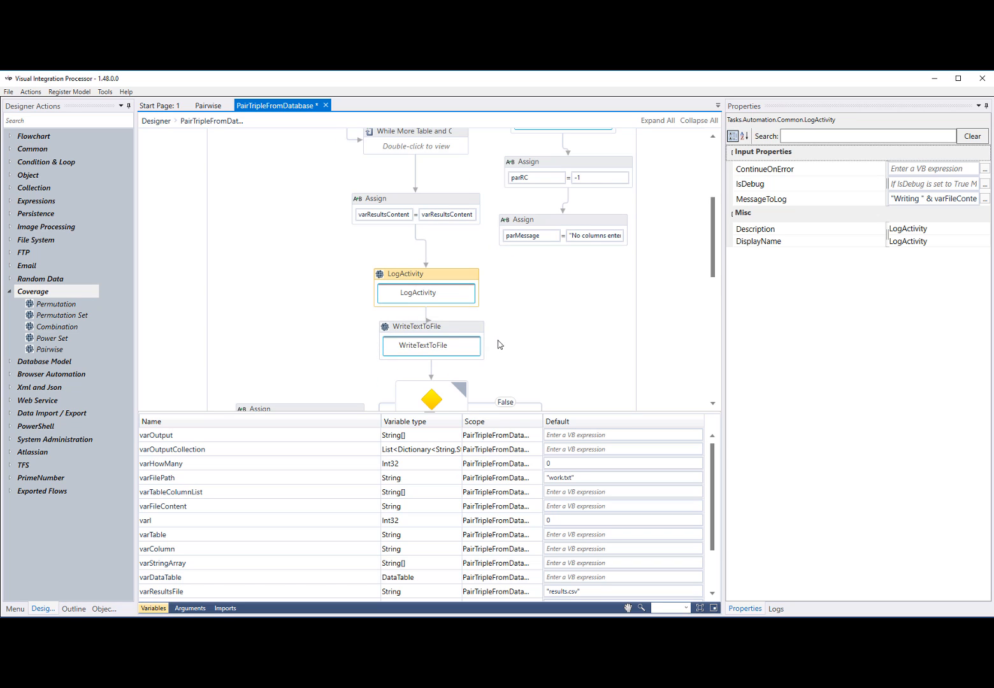
pyautogui.click(455, 331)
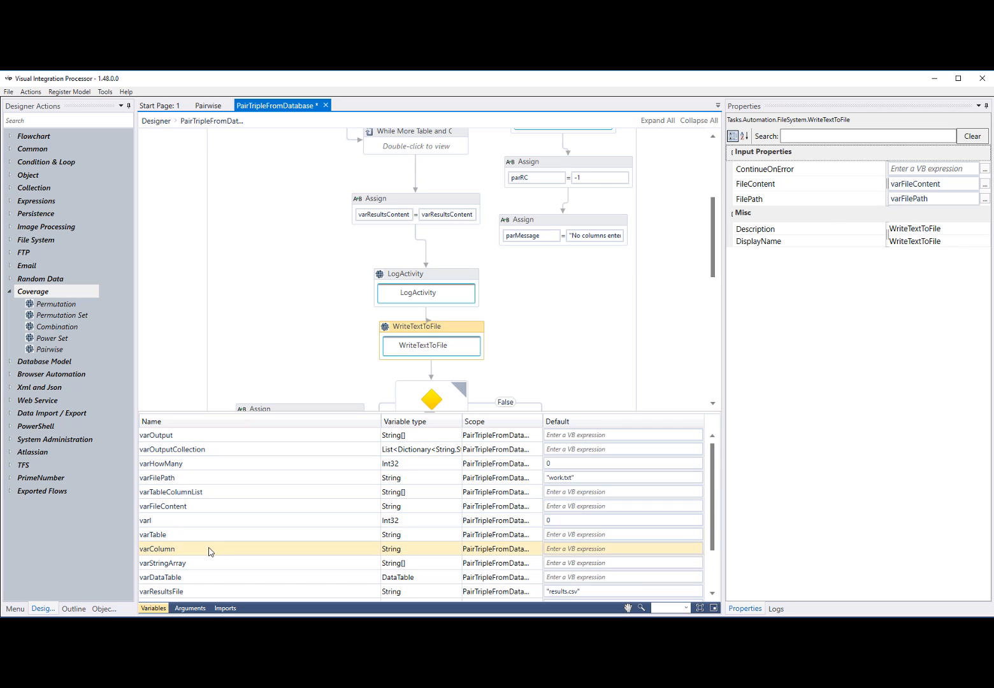
pyautogui.scroll(-2, 211, 552)
pyautogui.scroll(2, 206, 549)
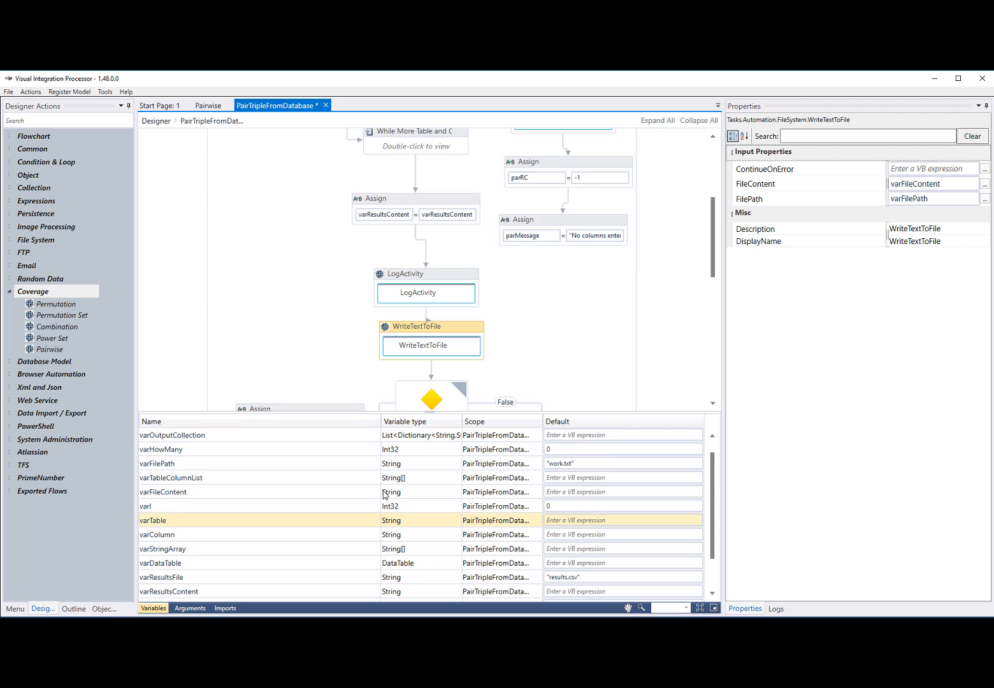
# Check the condition of the Just Return Control File decision and the properties of the PairwiseCoverage activity
pyautogui.scroll(-5, 610, 288)
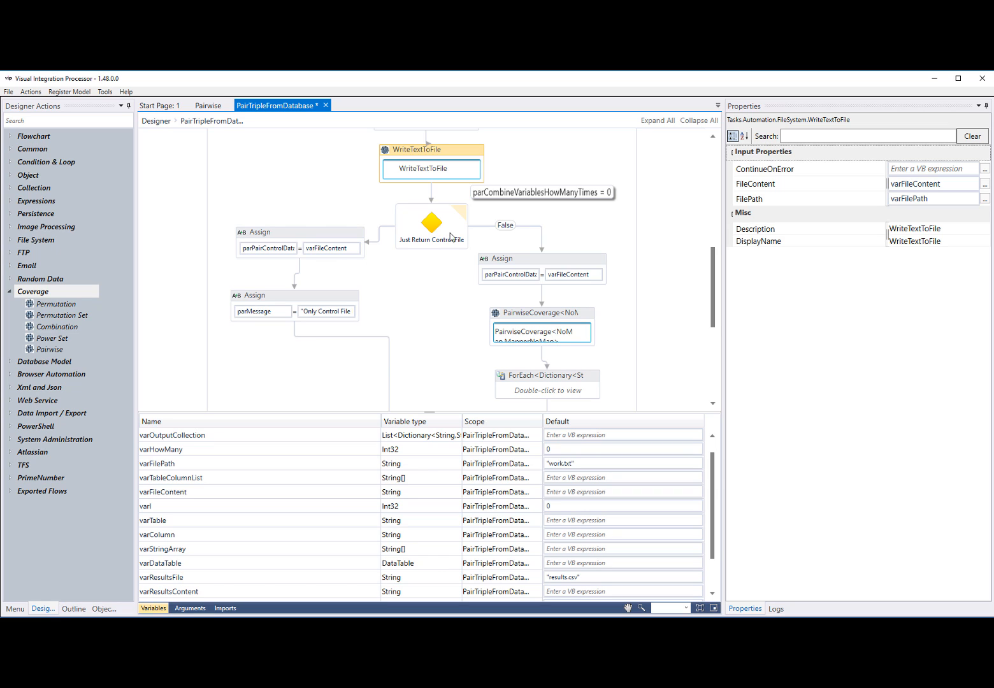
pyautogui.scroll(-1, 425, 331)
pyautogui.scroll(-2, 425, 331)
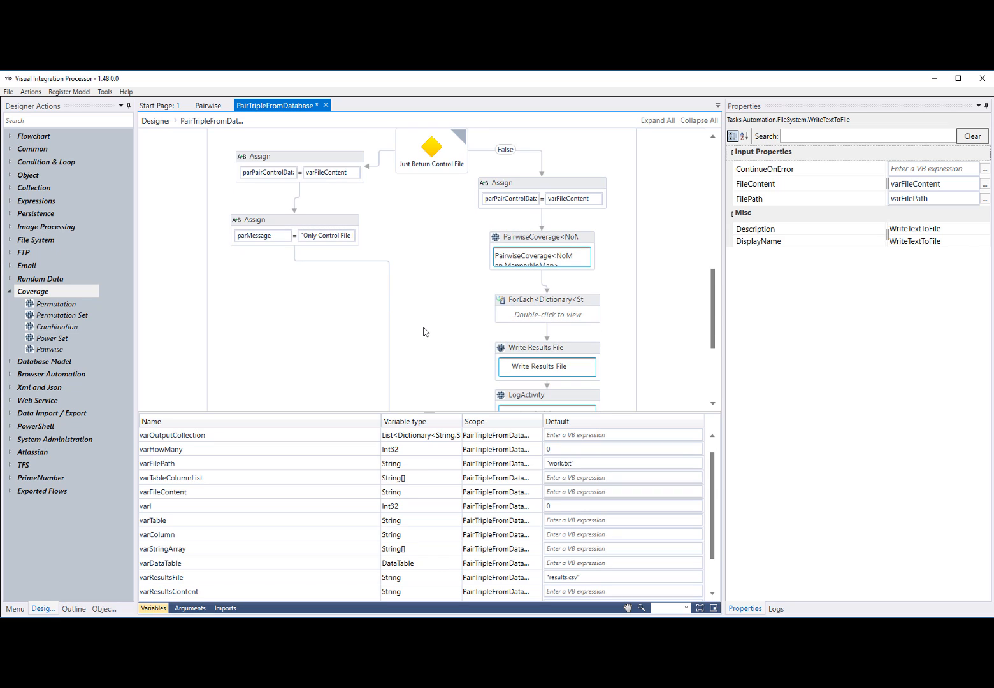
pyautogui.scroll(-2, 425, 332)
pyautogui.scroll(3, 425, 332)
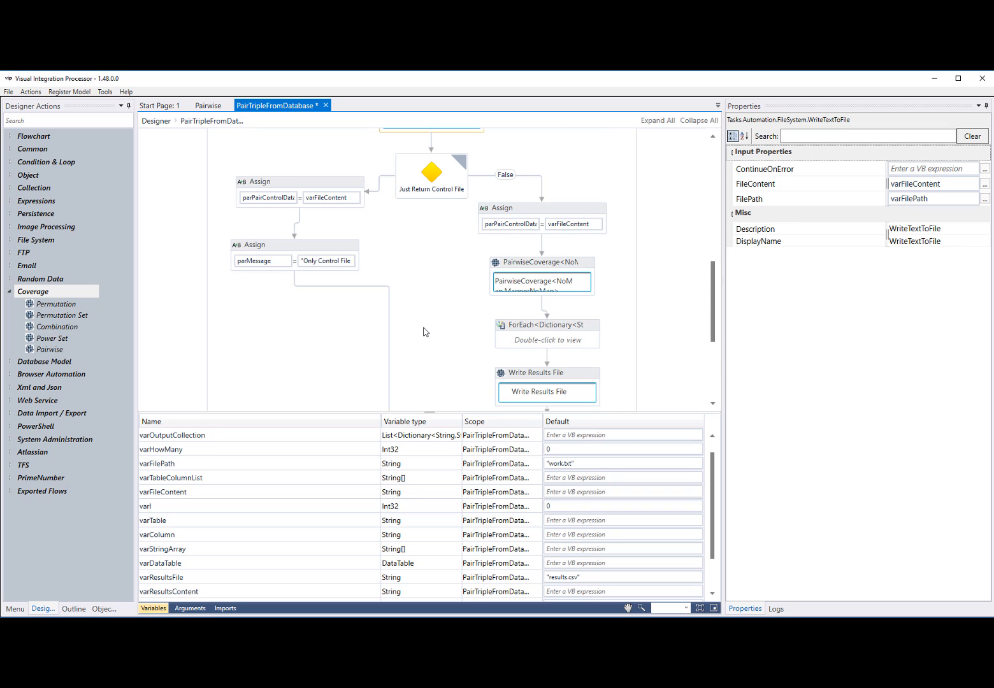
pyautogui.click(581, 267)
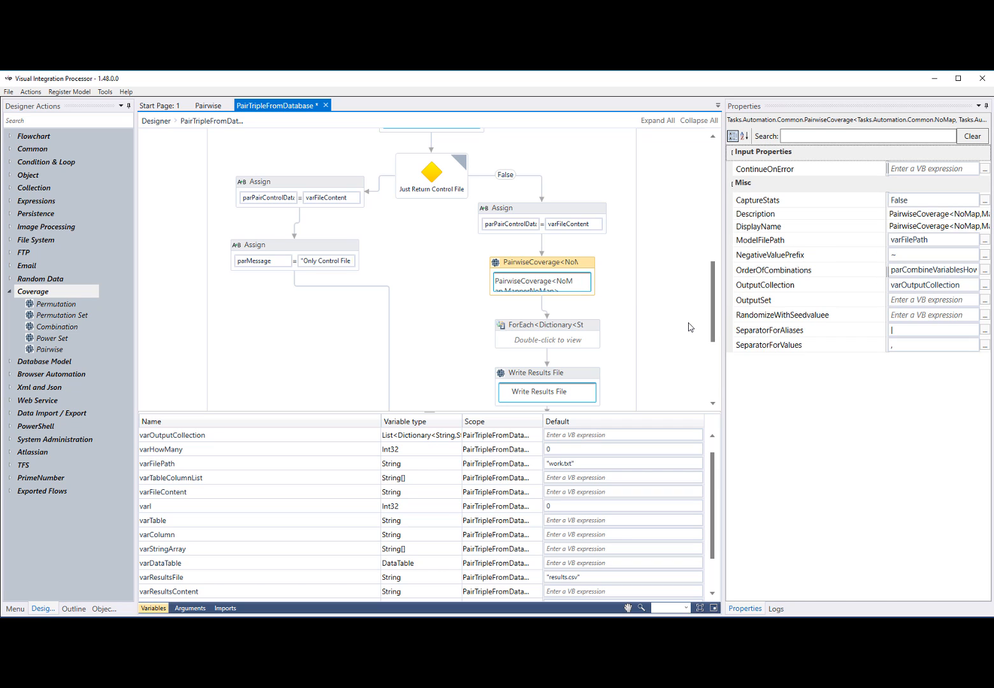
# Open the flowchart inside the ForEach<Dictionary> loop, examine the Value expression of its varResultsContent Assign, and cancel the editor
pyautogui.doubleClick(567, 337)
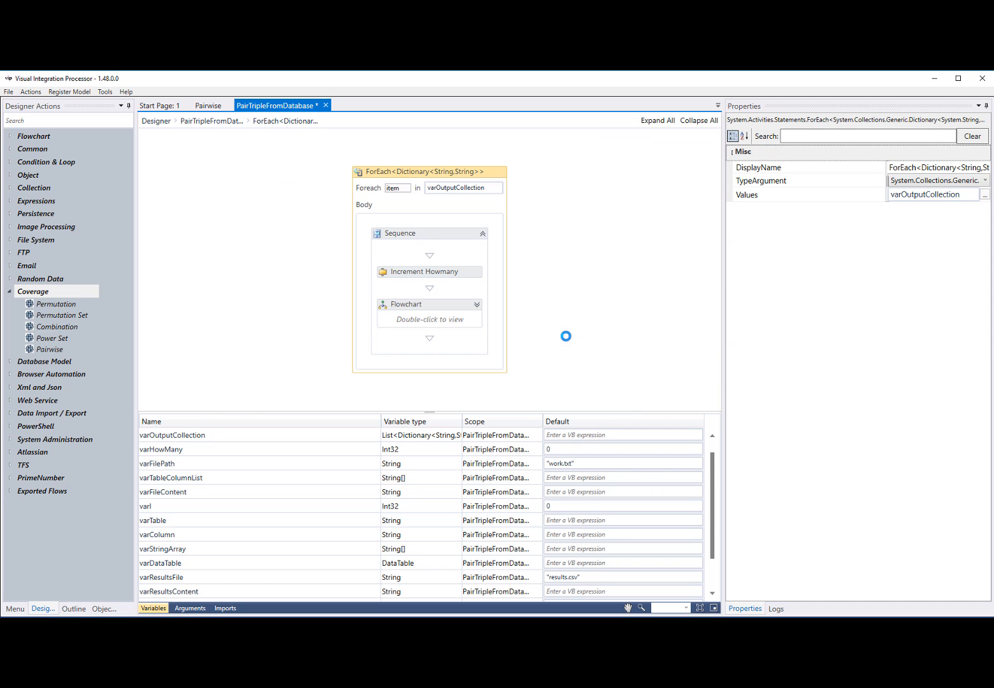
pyautogui.doubleClick(434, 321)
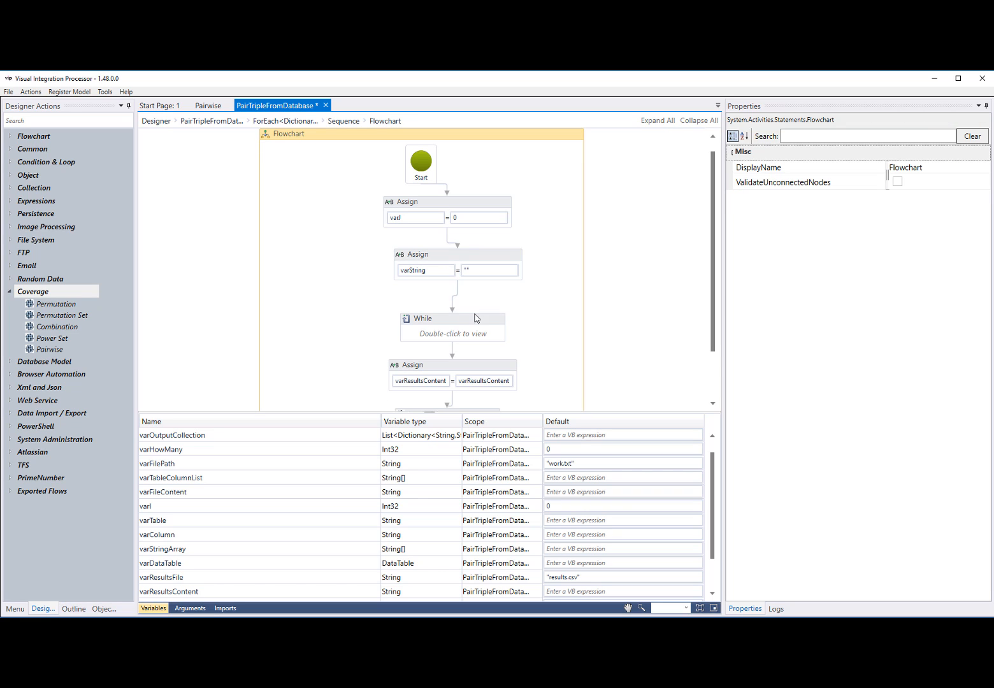
pyautogui.scroll(-1, 480, 325)
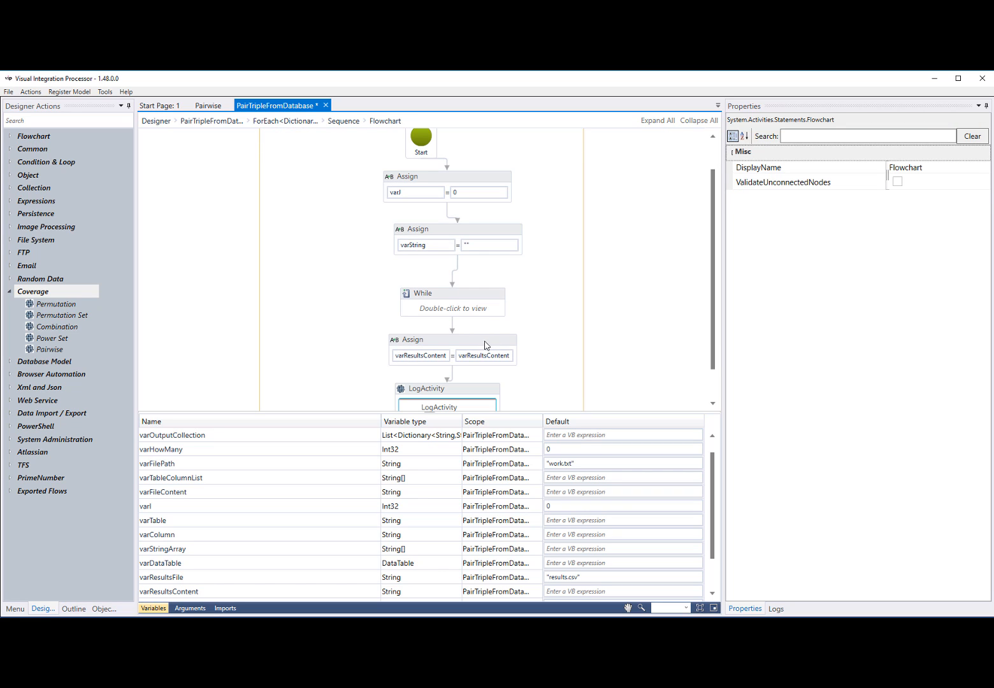
pyautogui.click(486, 345)
pyautogui.click(985, 197)
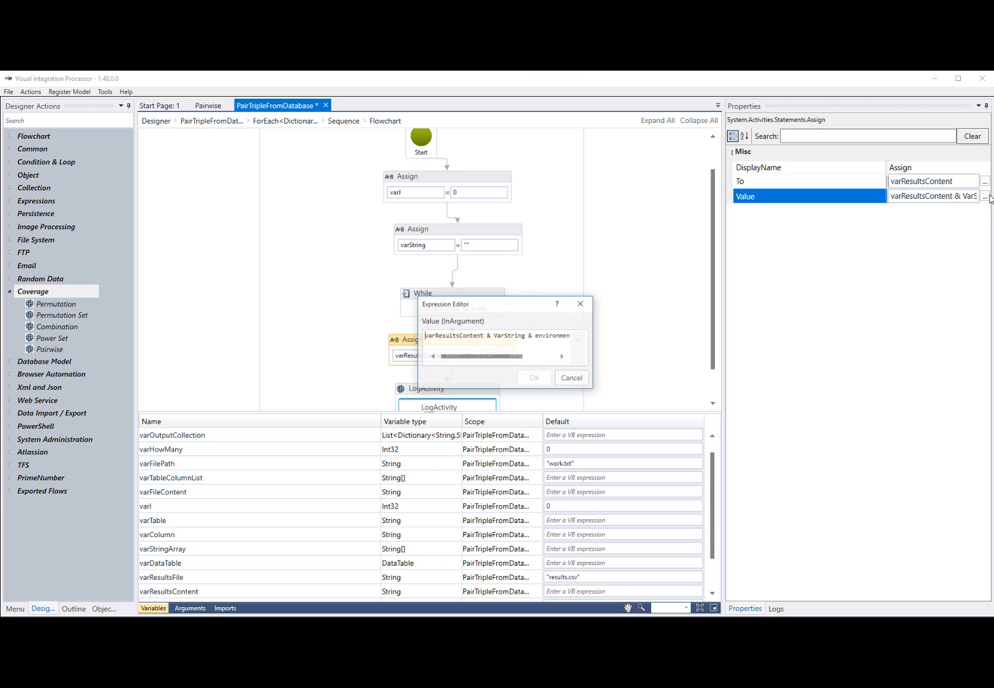
pyautogui.moveTo(514, 357)
pyautogui.mouseDown()
pyautogui.moveTo(543, 355)
pyautogui.moveTo(513, 356)
pyautogui.mouseUp()
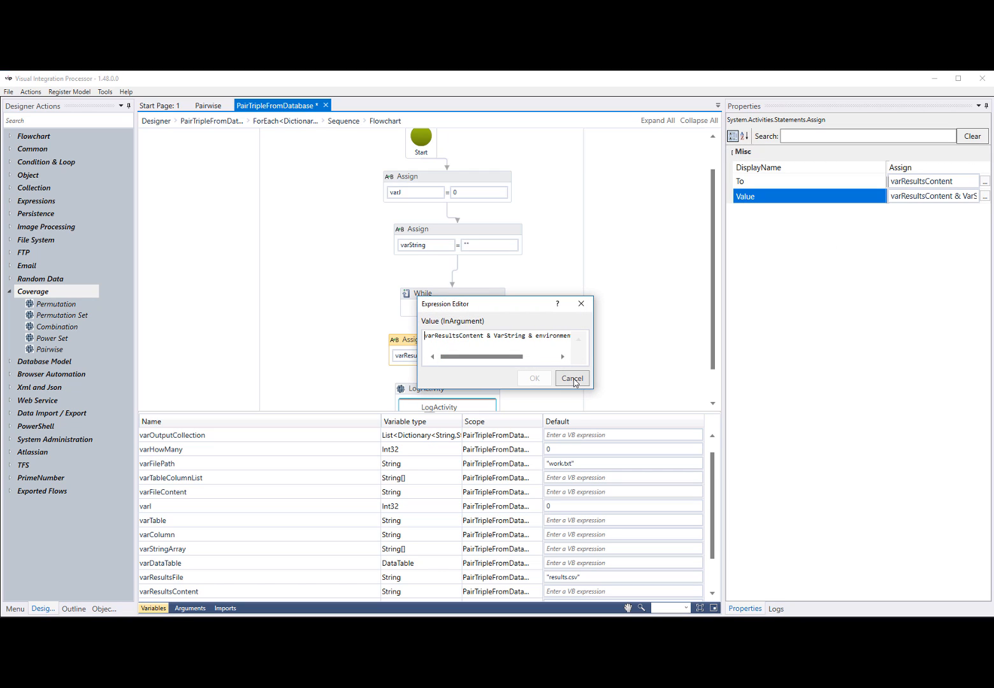
pyautogui.click(573, 379)
# Open the While activity, examine the Value expression of the Then branch's varString Assign, and cancel the editor
pyautogui.doubleClick(463, 306)
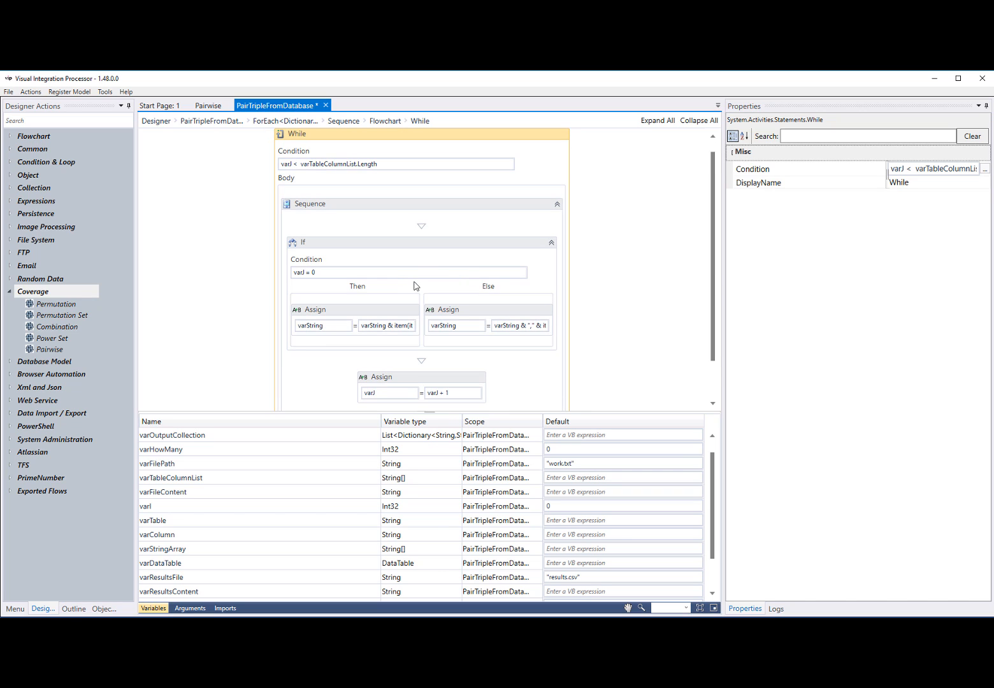
pyautogui.click(401, 317)
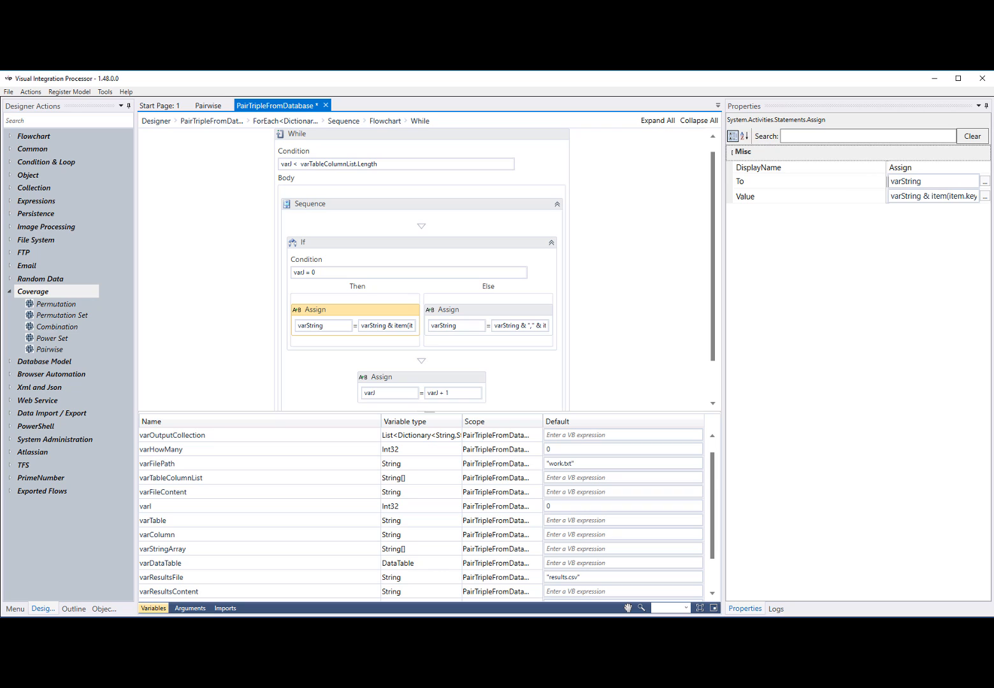
pyautogui.click(985, 196)
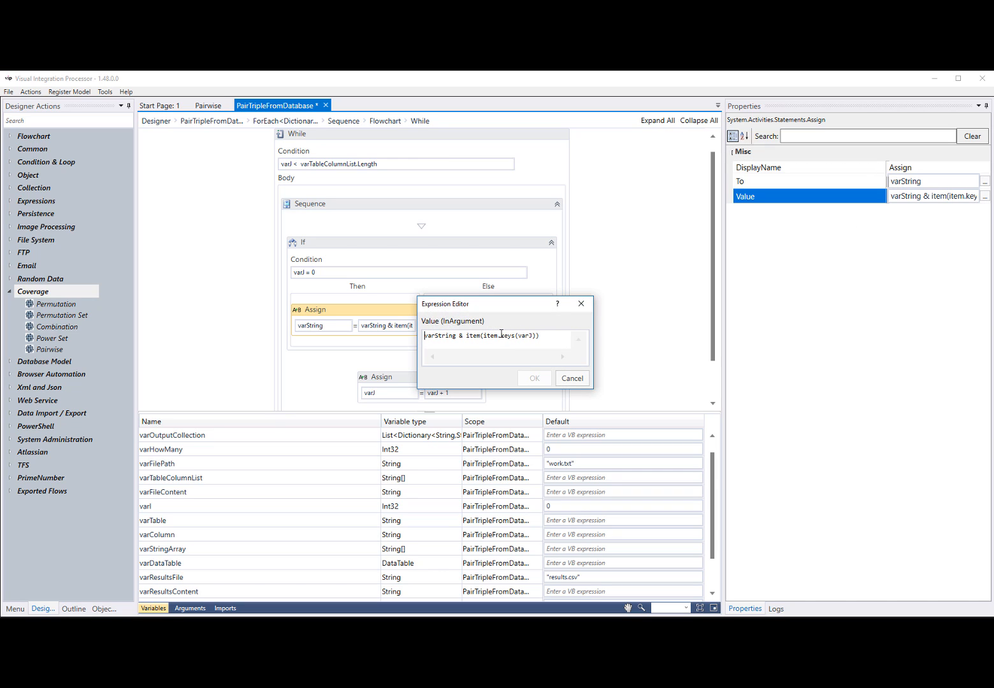
pyautogui.click(572, 379)
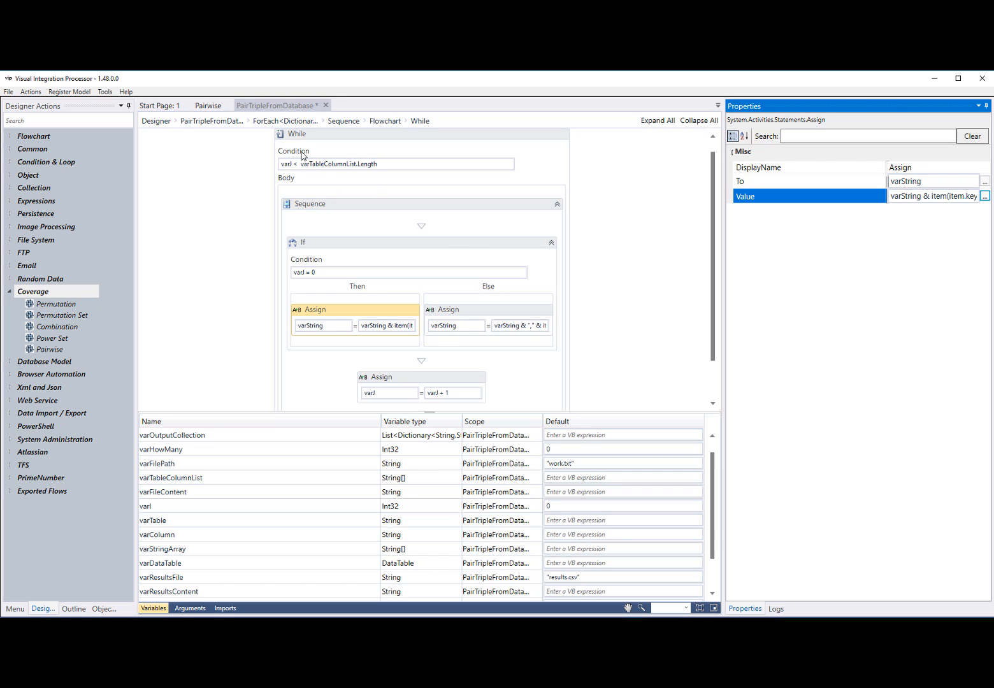
# Return to the whole PairTripleFromDatabase flow and check the Write Results File properties and the default value of varResultsFile
pyautogui.click(292, 122)
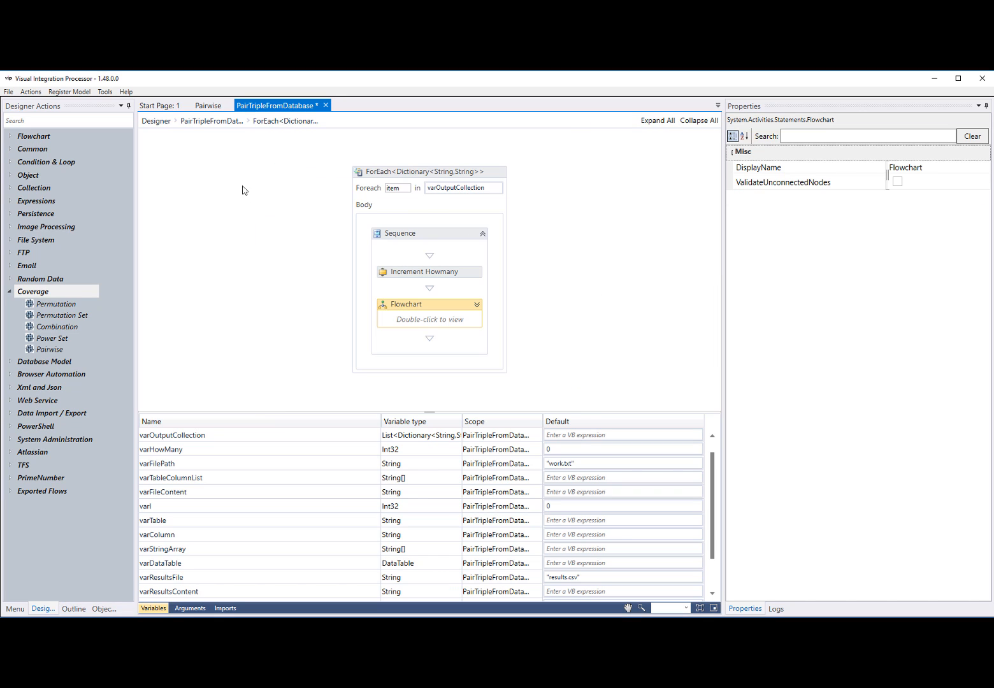
pyautogui.click(203, 123)
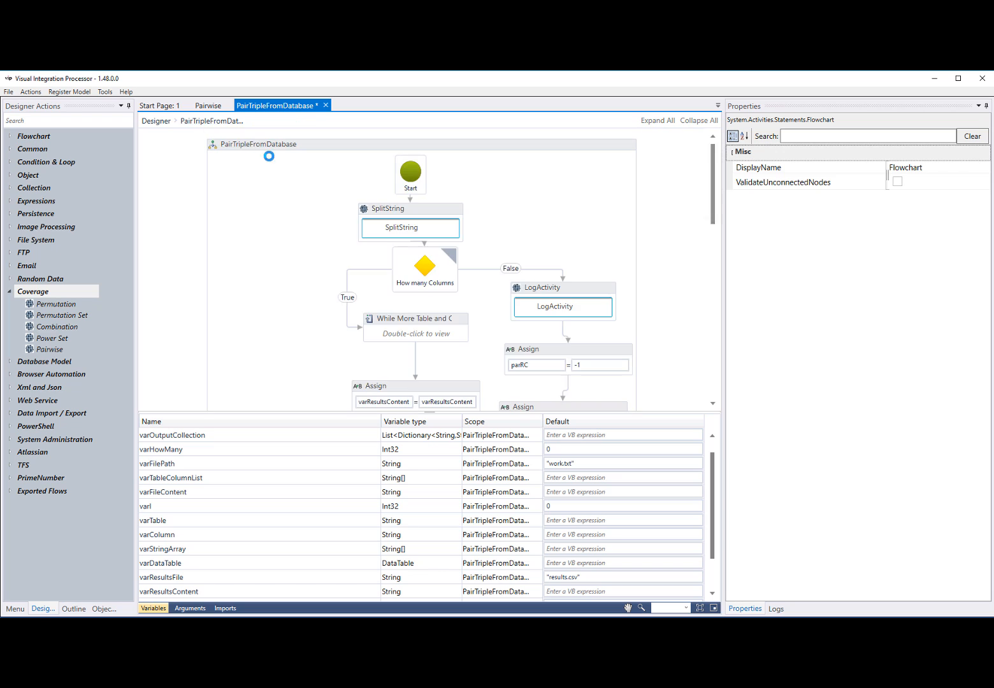
pyautogui.scroll(-3, 455, 324)
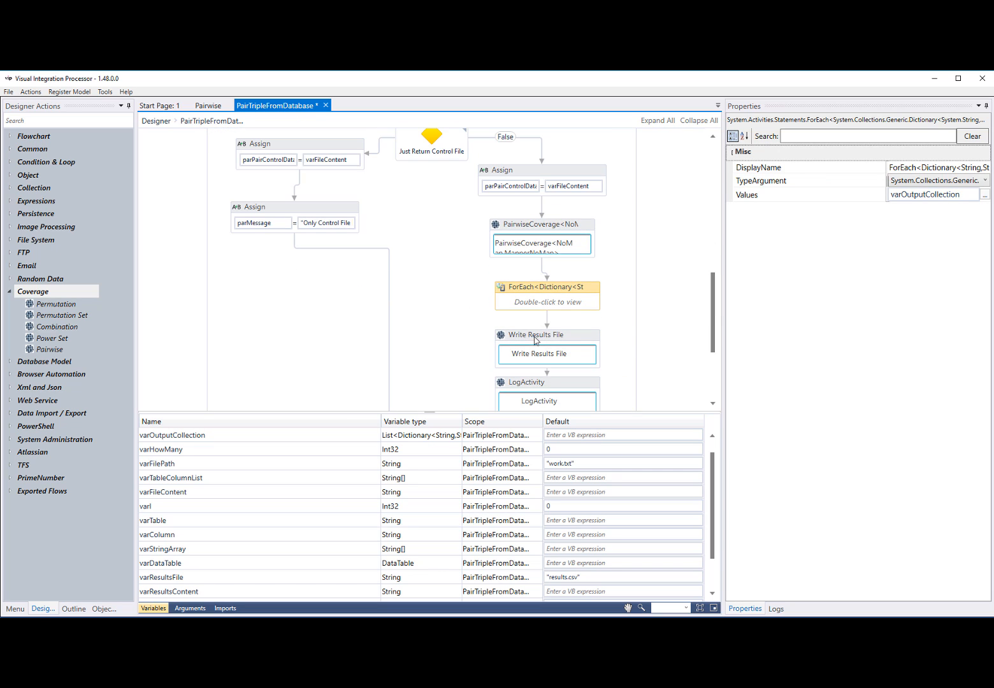
pyautogui.click(580, 343)
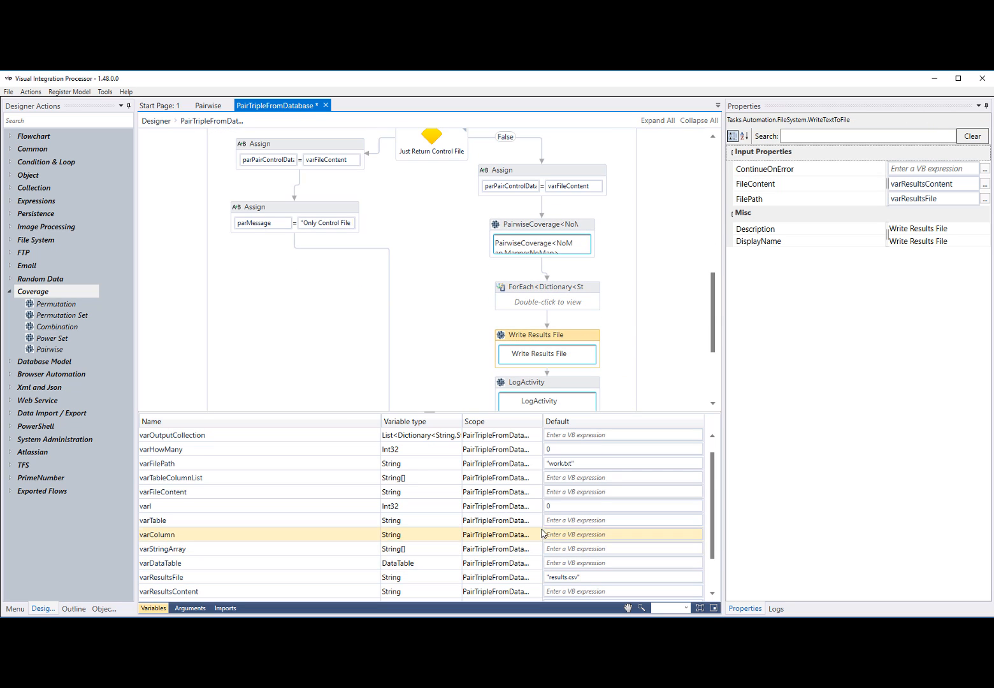
pyautogui.scroll(-1, 549, 533)
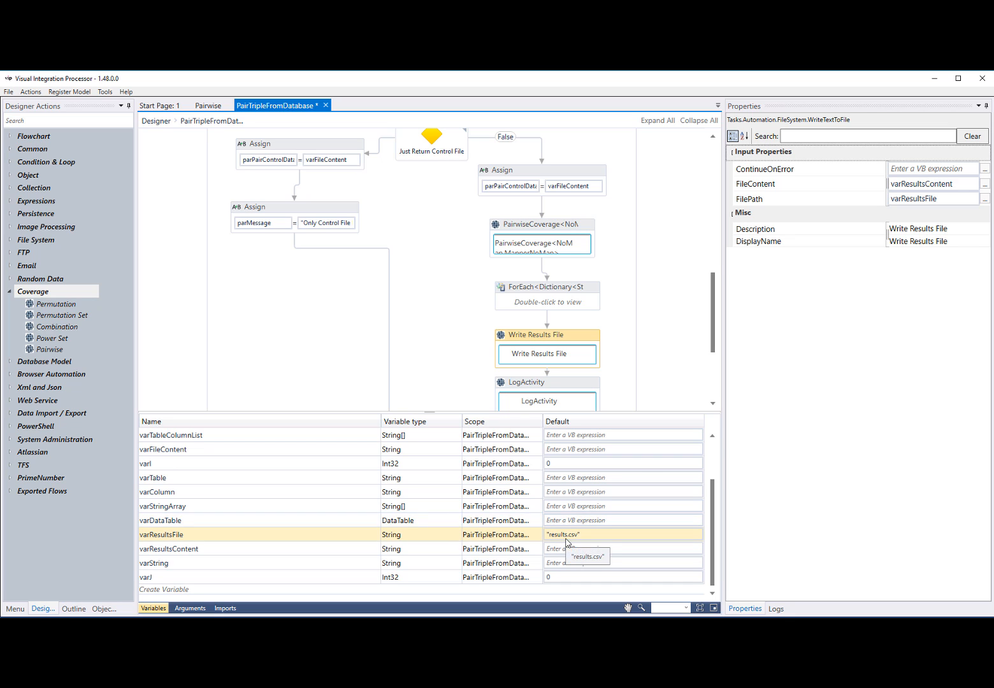
# Hide the variables list and run the PairTripleFromDatabase flow
pyautogui.click(153, 609)
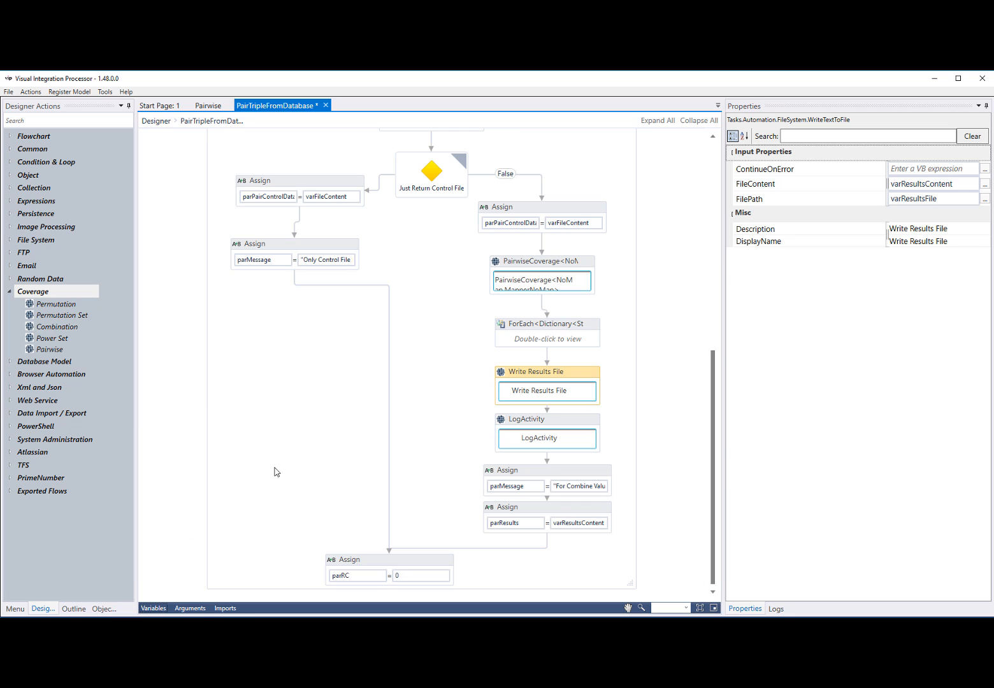
pyautogui.scroll(2, 295, 442)
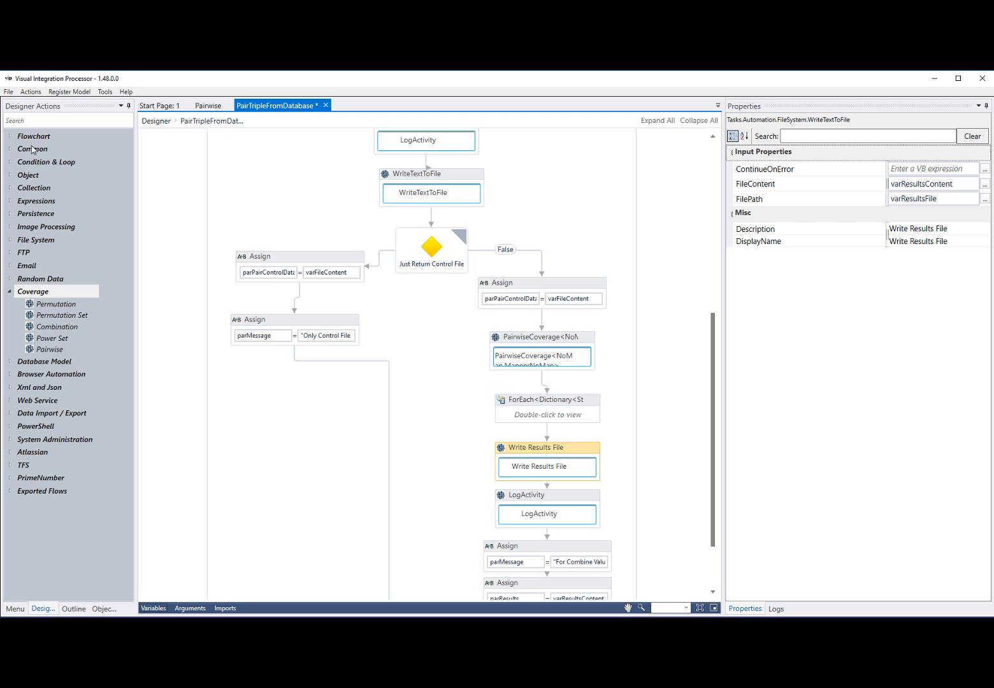
pyautogui.click(31, 92)
pyautogui.click(44, 105)
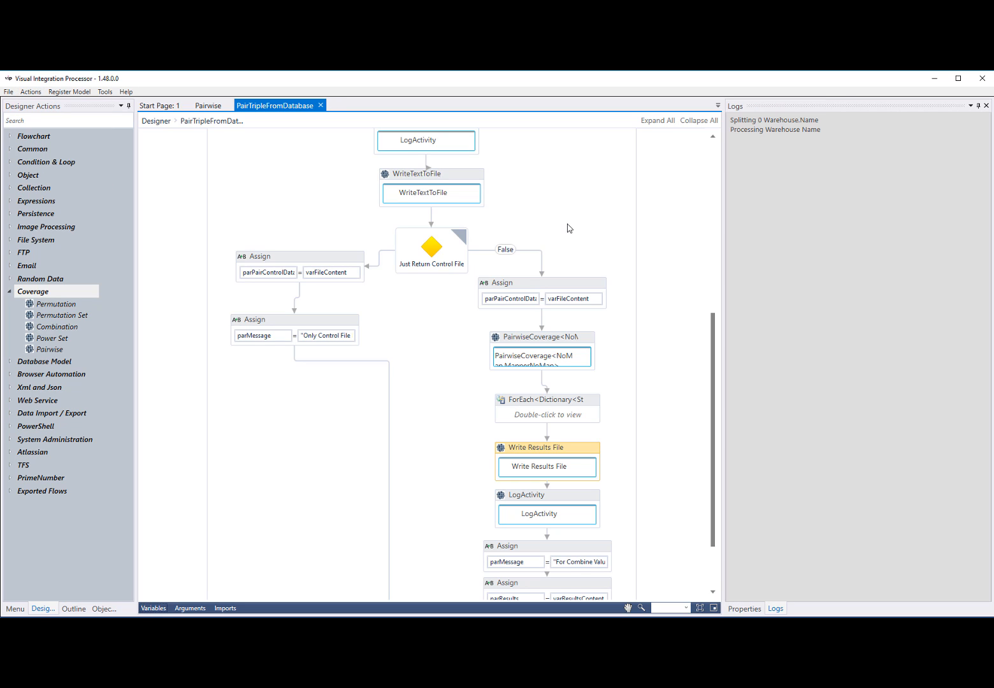
# Examine the run log from its start, highlight the model lines written to the file, and review the generated combinations
pyautogui.scroll(-3, 695, 275)
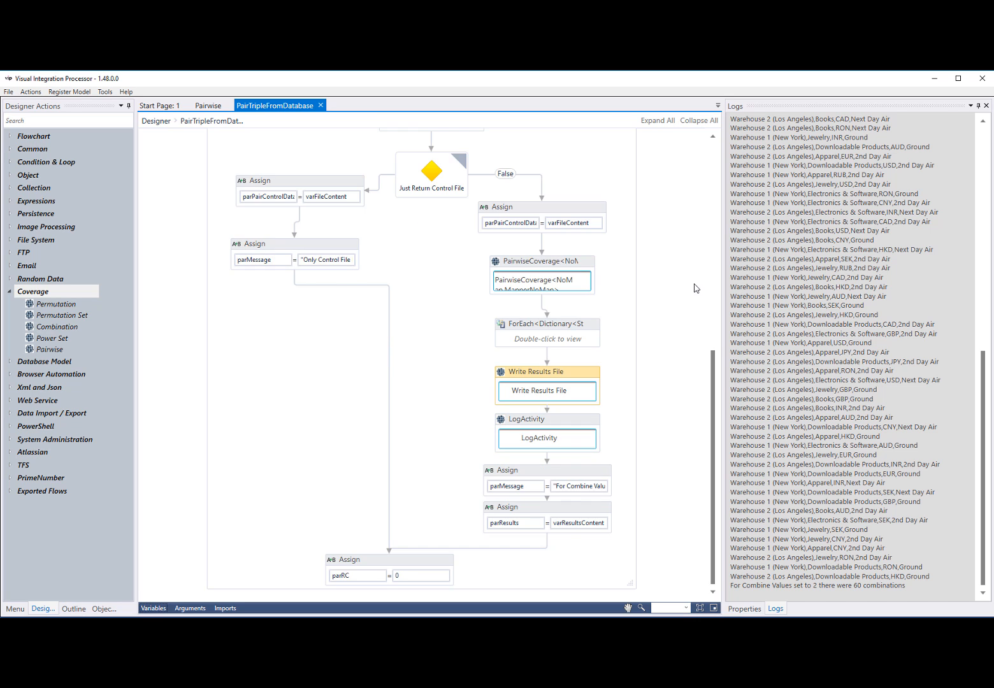
pyautogui.scroll(2, 695, 285)
pyautogui.scroll(3, 772, 297)
pyautogui.moveTo(986, 478); pyautogui.dragTo(987, 254)
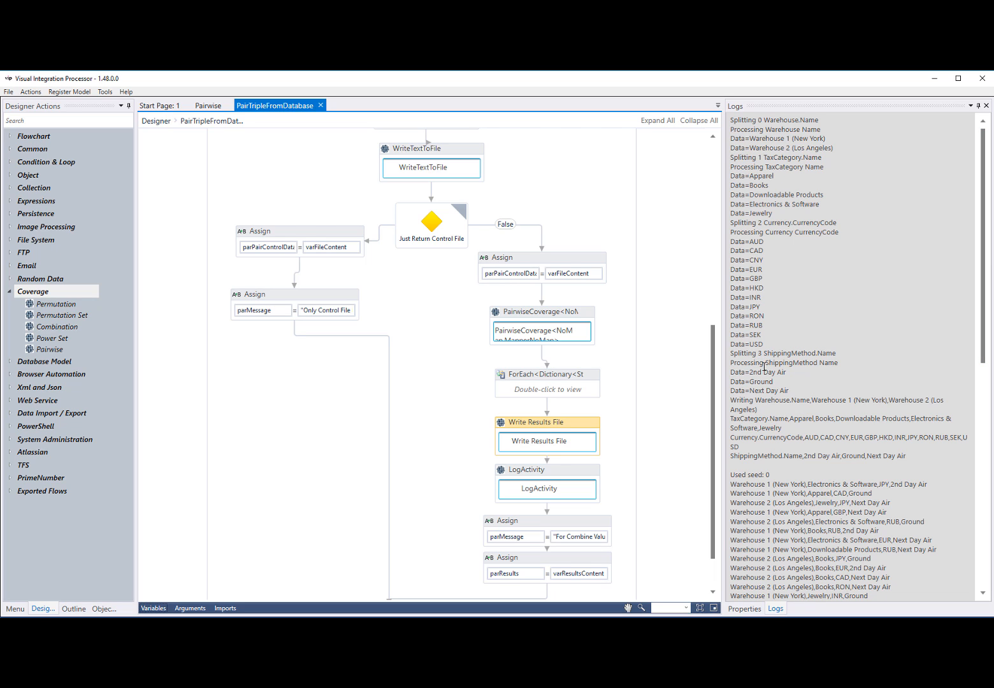
pyautogui.scroll(-2, 773, 410)
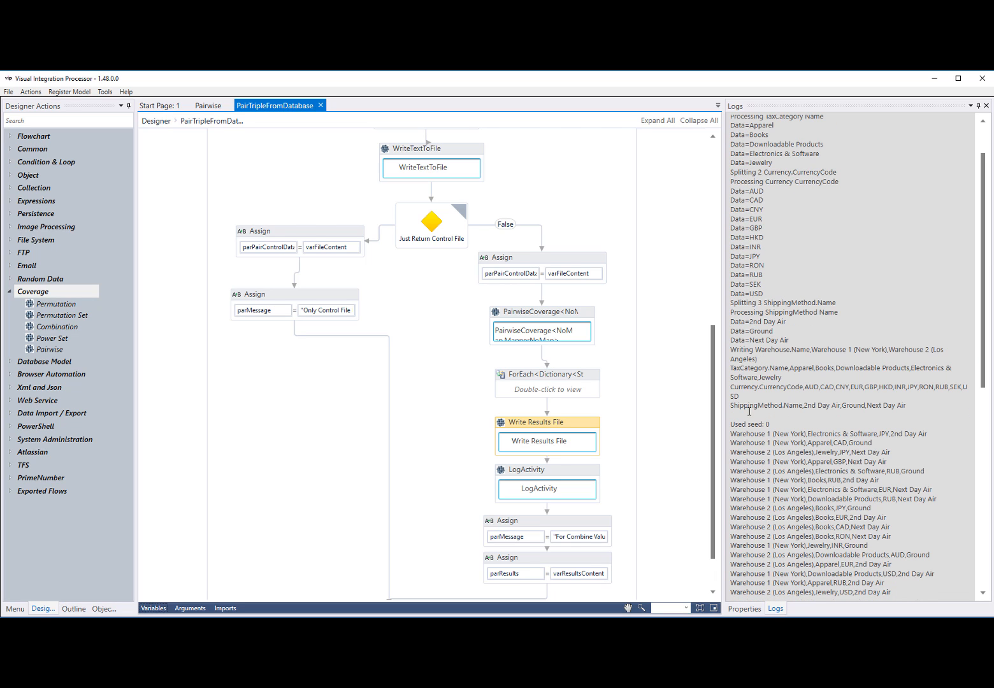
pyautogui.moveTo(732, 348); pyautogui.dragTo(908, 409)
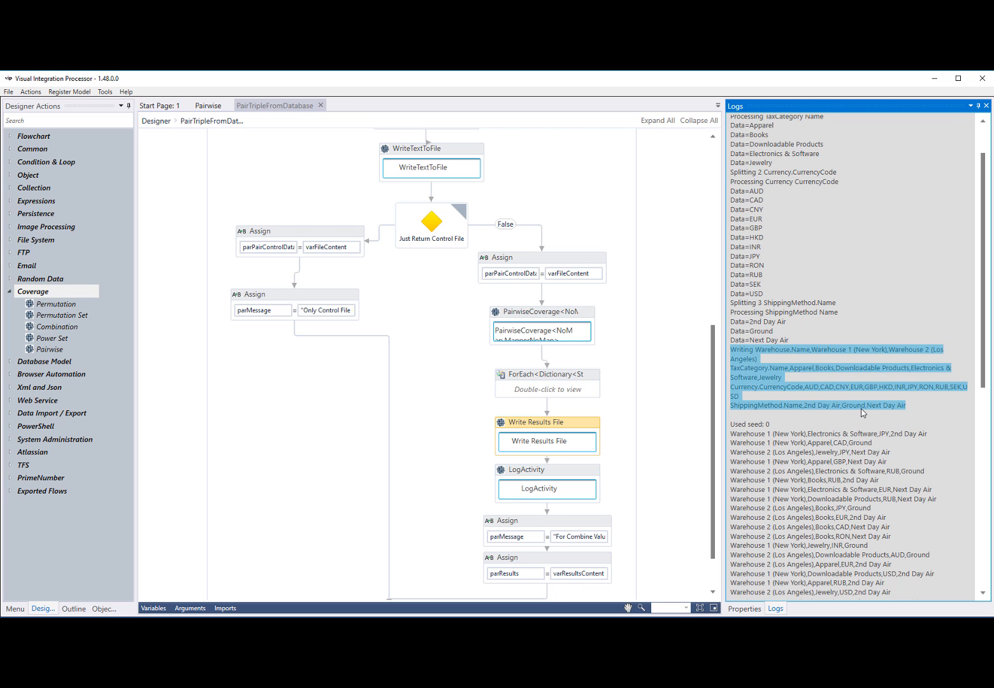
pyautogui.scroll(-4, 862, 413)
pyautogui.scroll(-5, 862, 408)
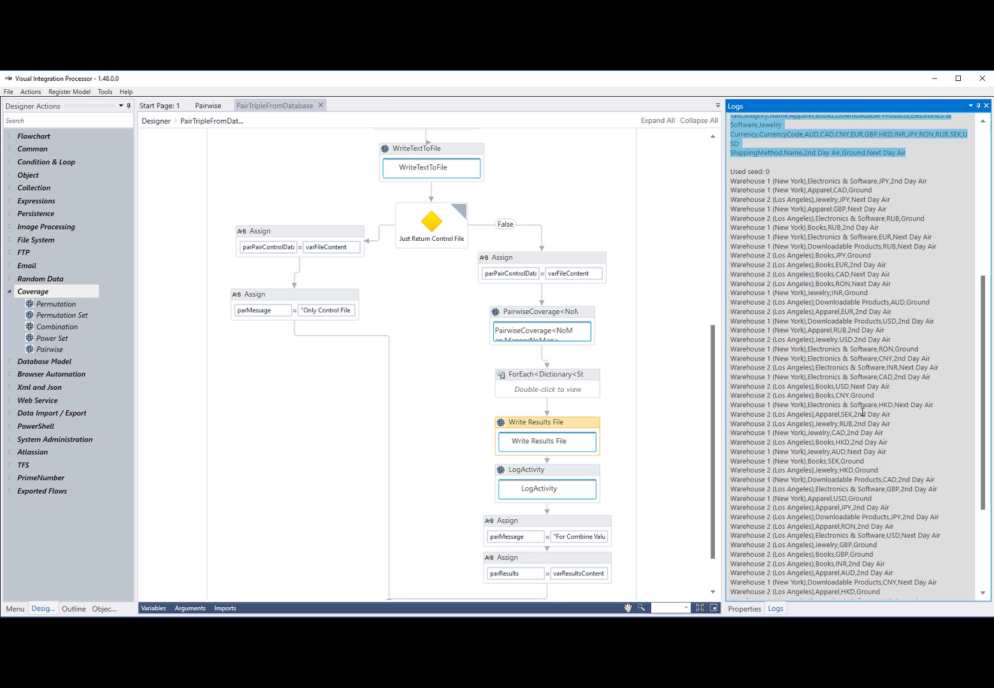
# Review the remaining combinations down to the end of the run log and show the flow's arguments
pyautogui.scroll(-3, 861, 413)
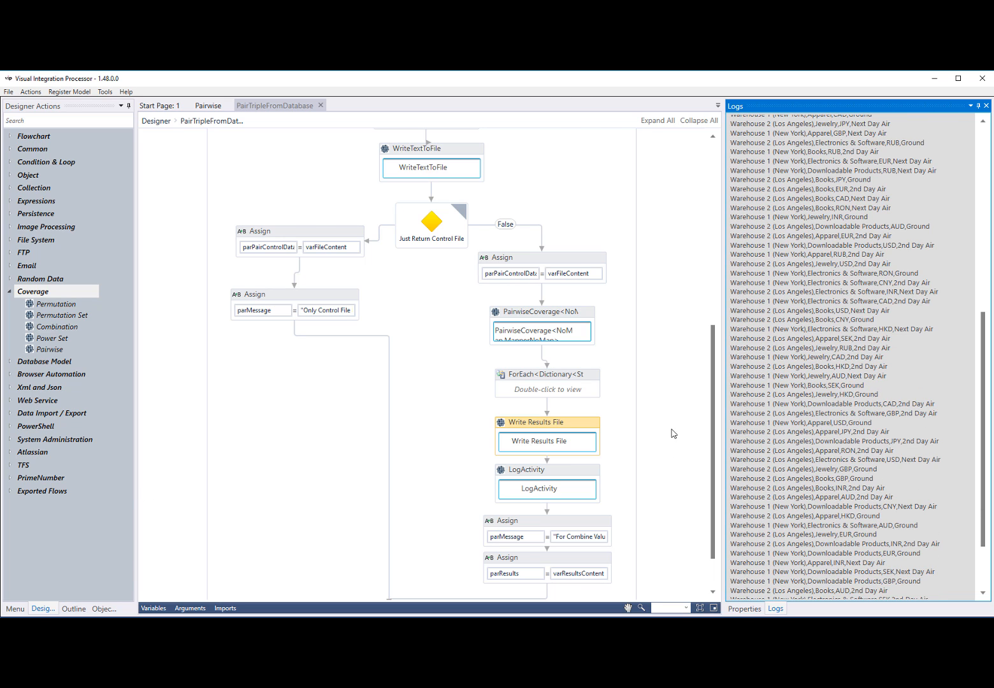
pyautogui.scroll(-3, 758, 385)
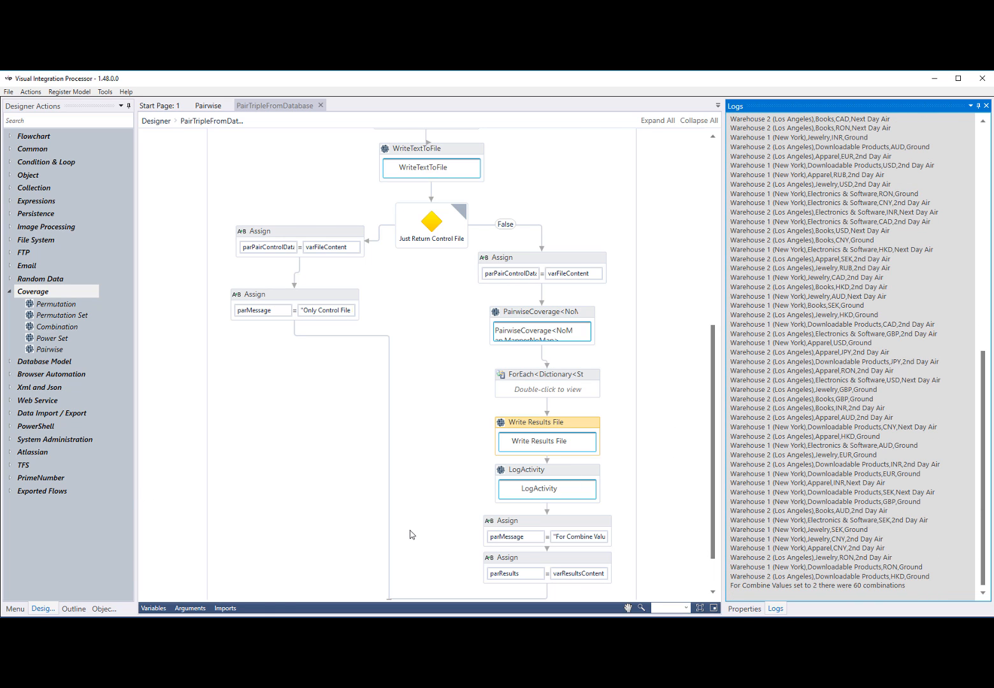
pyautogui.click(181, 608)
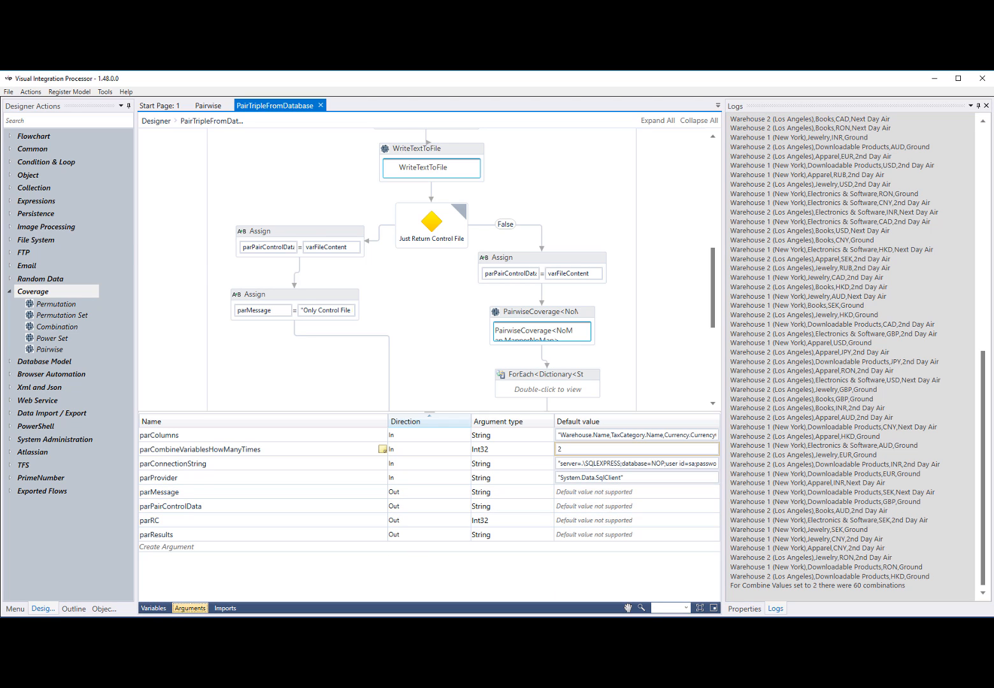
# Switch to File Explorer's Coverage folder, open results.csv in Excel, review its combination rows, and close the workbook
pyautogui.click(176, 626)
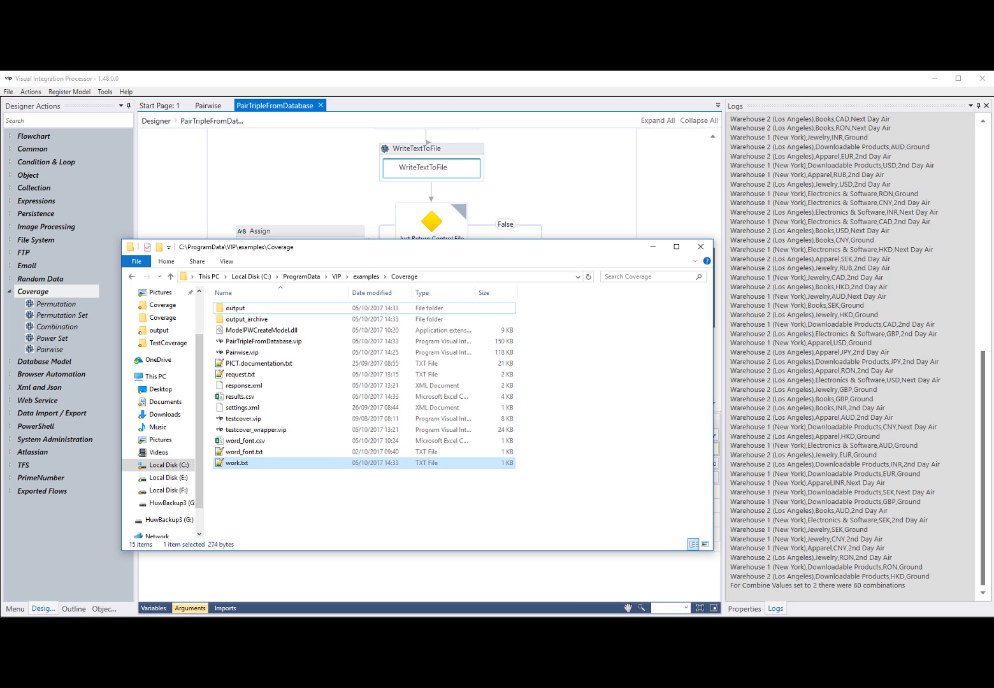
pyautogui.click(246, 401)
pyautogui.rightClick(246, 401)
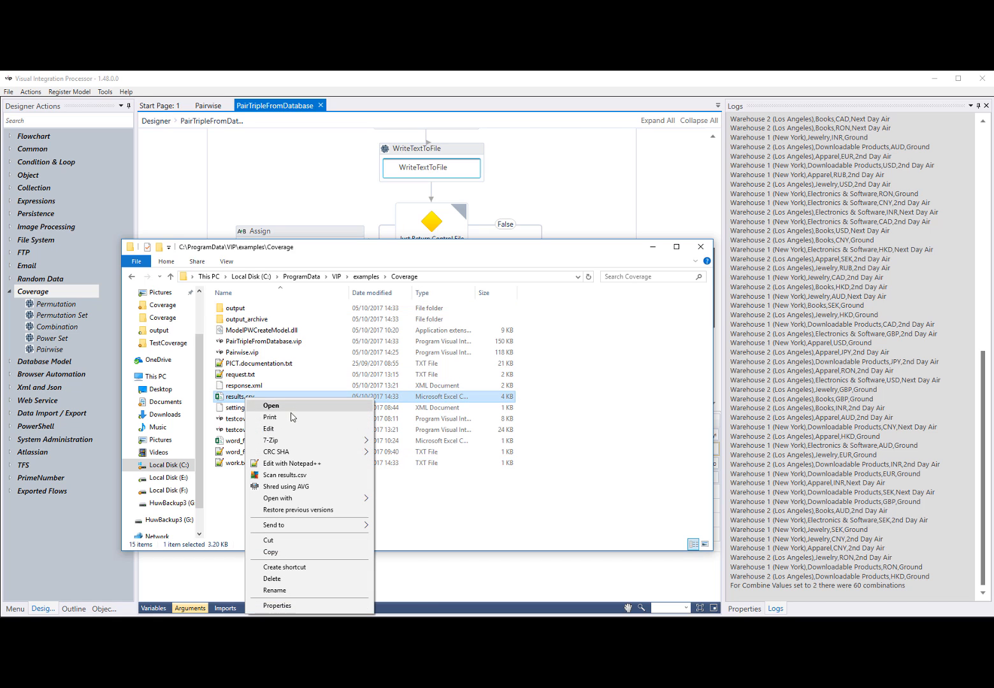
pyautogui.click(273, 406)
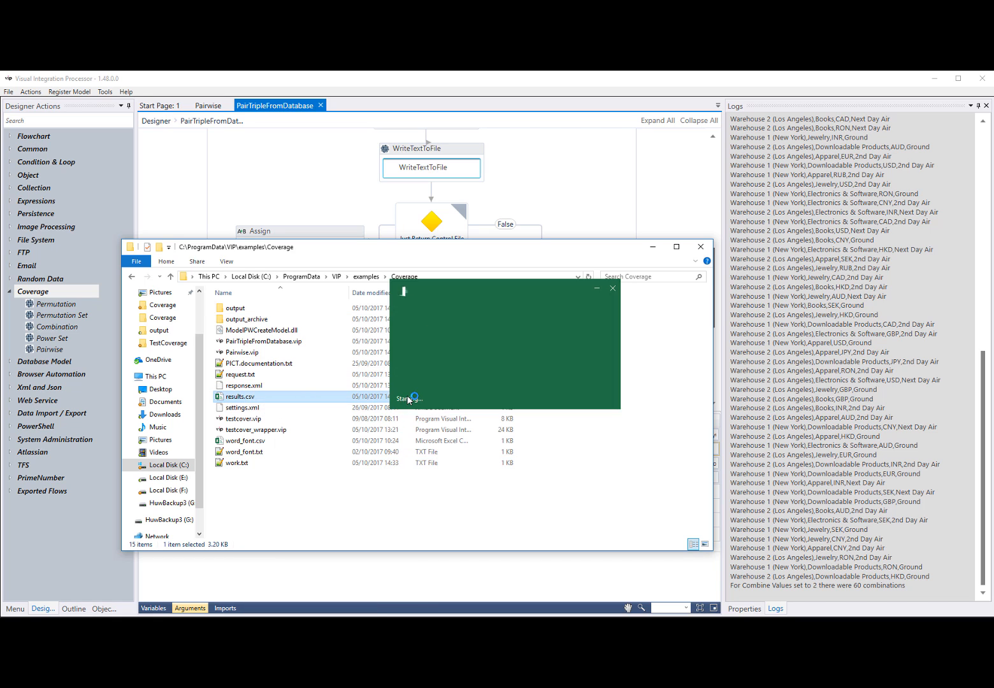
pyautogui.scroll(-10, 67, 282)
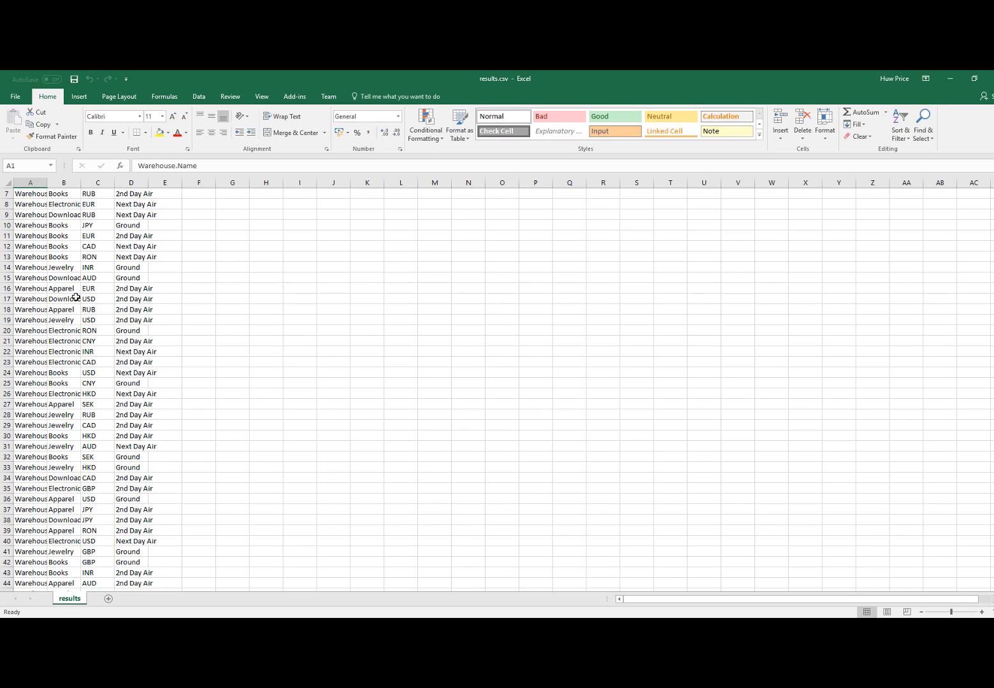
pyautogui.scroll(1, 76, 301)
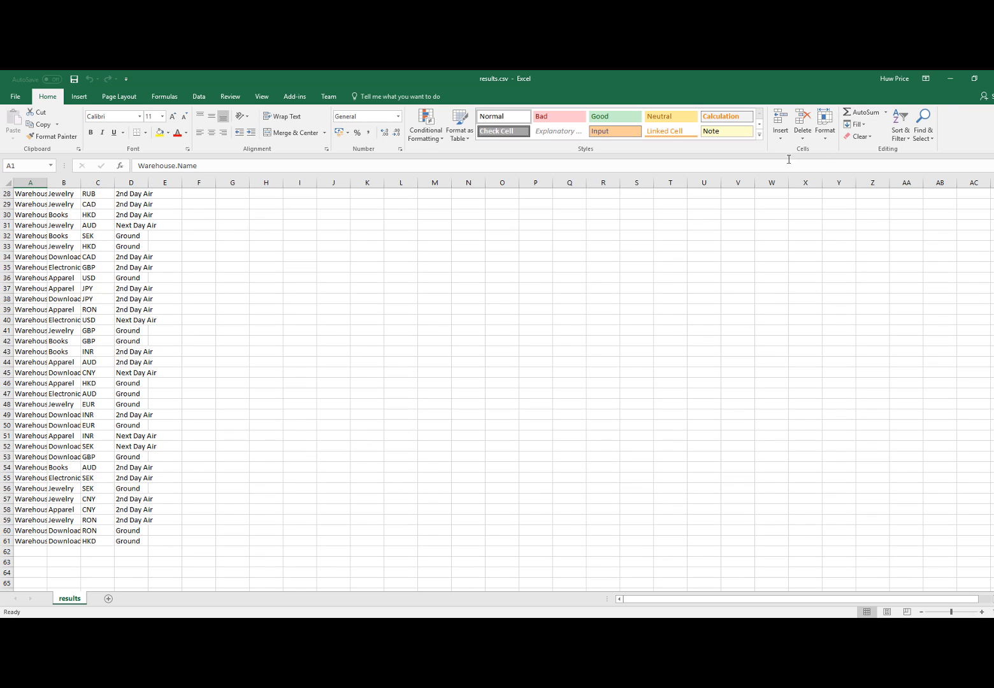
pyautogui.click(989, 79)
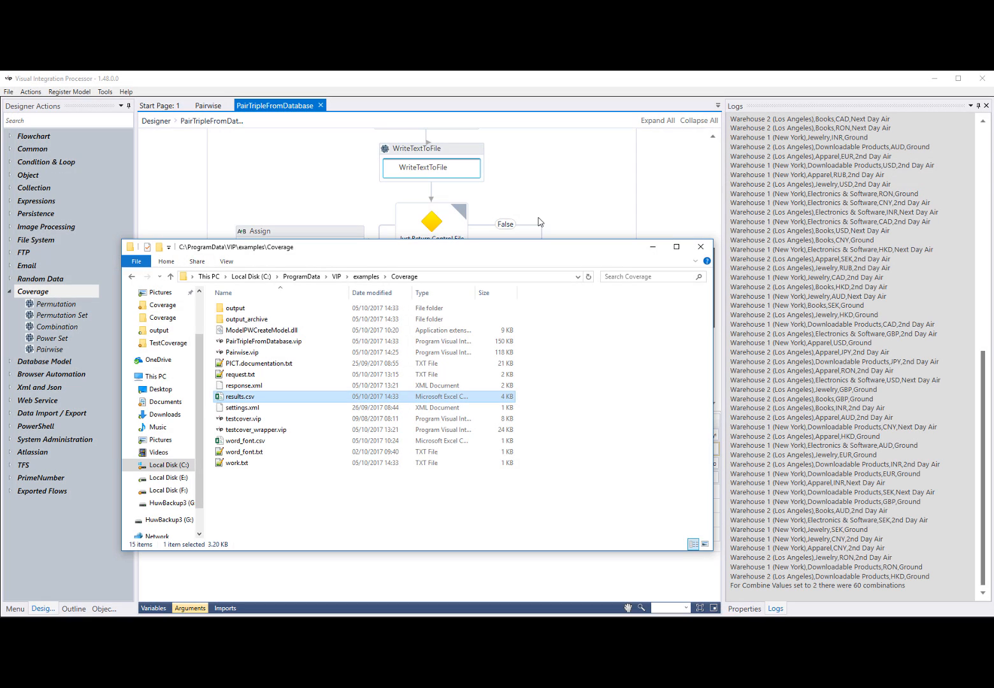
# Open log.log from the output folder, look through the logged combinations, and close the file
pyautogui.click(242, 408)
pyautogui.rightClick(241, 412)
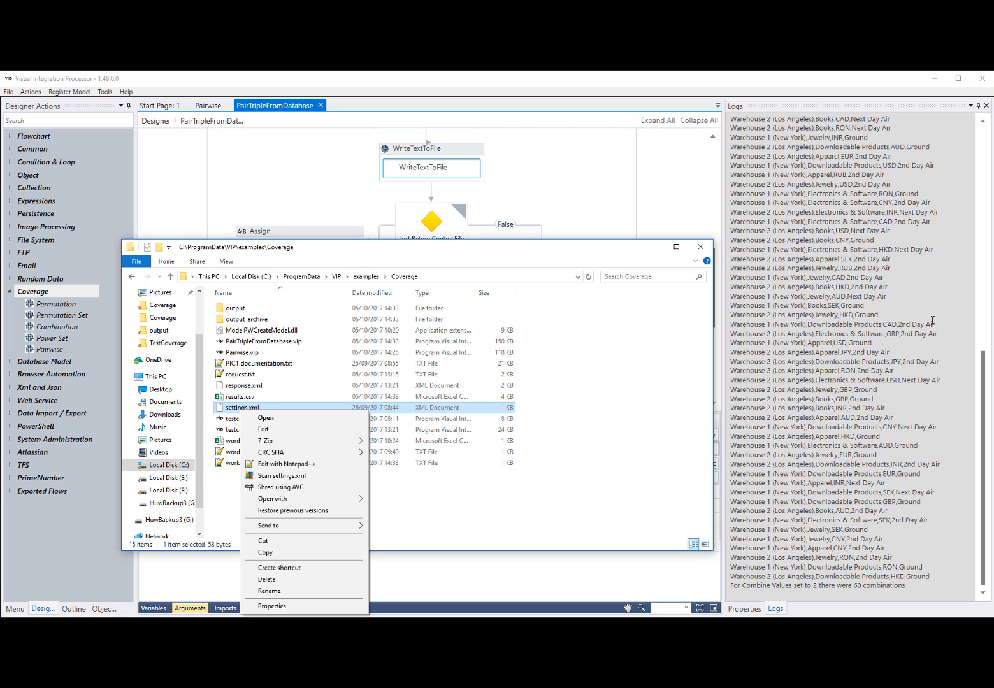
pyautogui.click(241, 311)
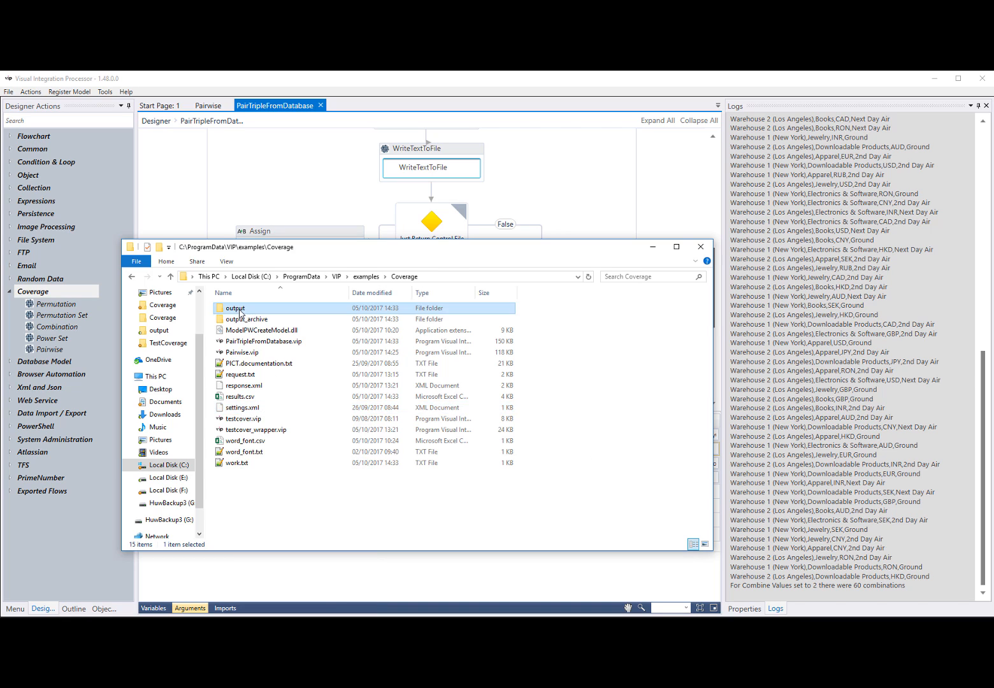
pyautogui.doubleClick(240, 311)
pyautogui.doubleClick(241, 309)
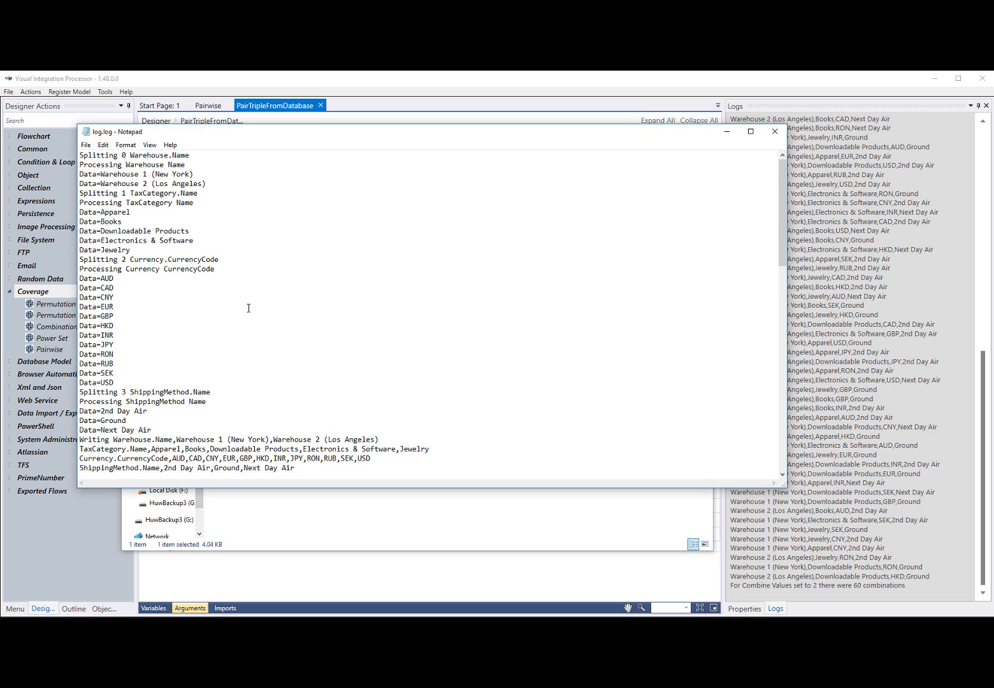
pyautogui.scroll(-12, 249, 309)
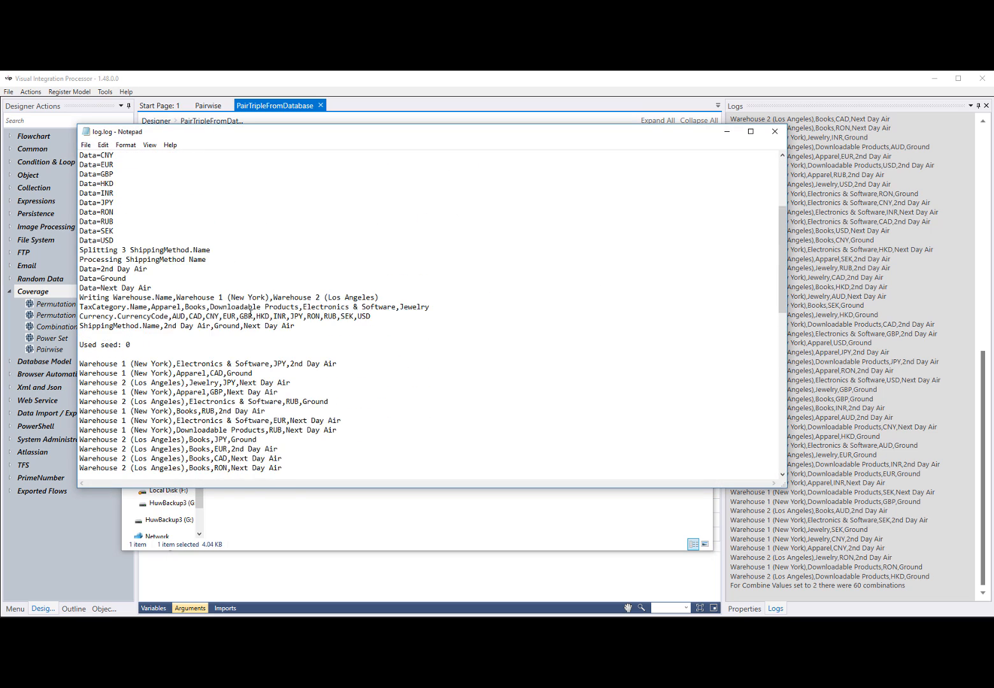
pyautogui.click(775, 131)
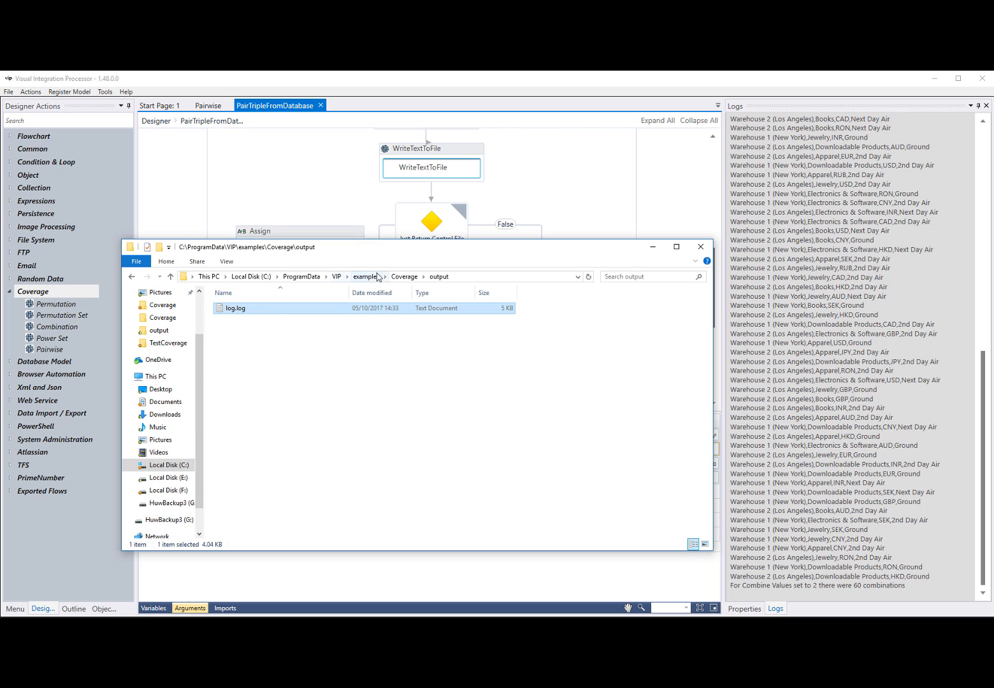
# Return to the Coverage folder, open settings.xml in Notepad++ with changed files reloaded, and highlight the LinesInLog value
pyautogui.click(404, 277)
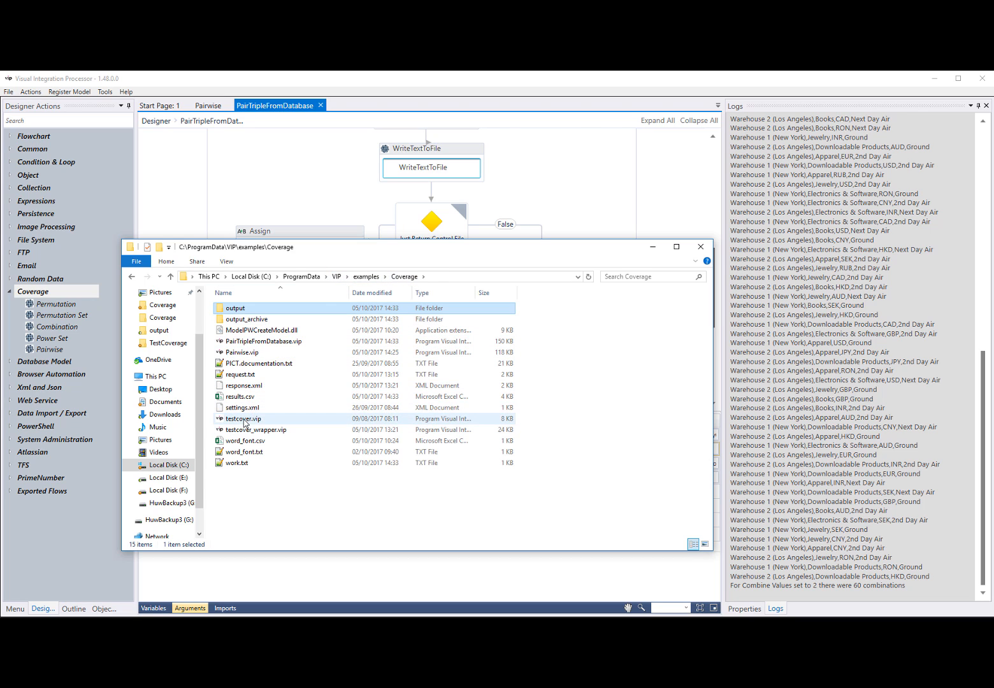
pyautogui.click(249, 409)
pyautogui.rightClick(248, 411)
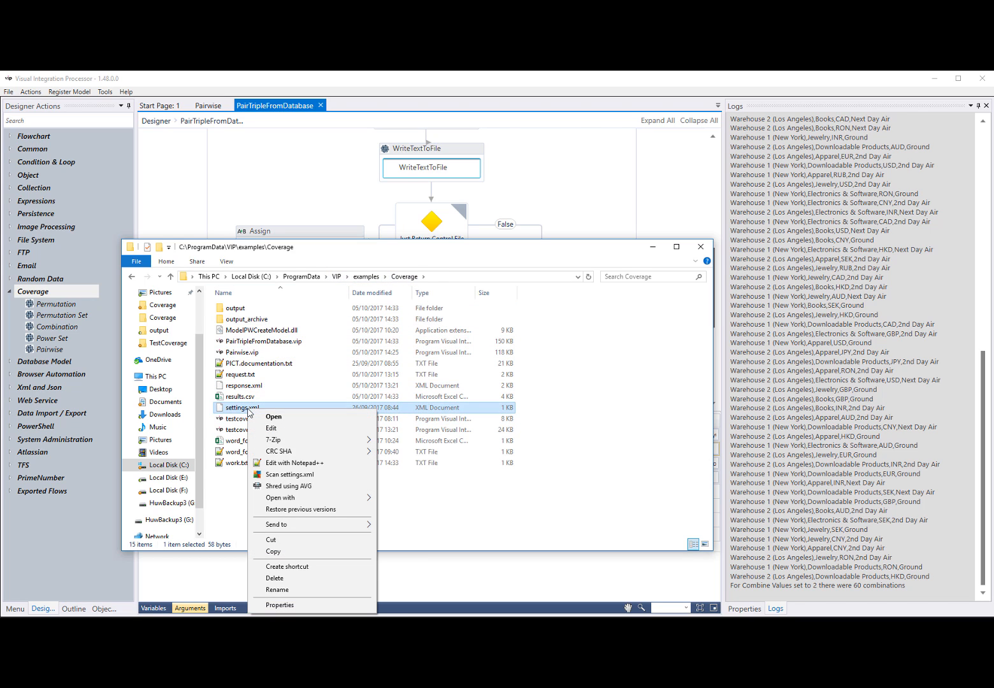
pyautogui.click(288, 463)
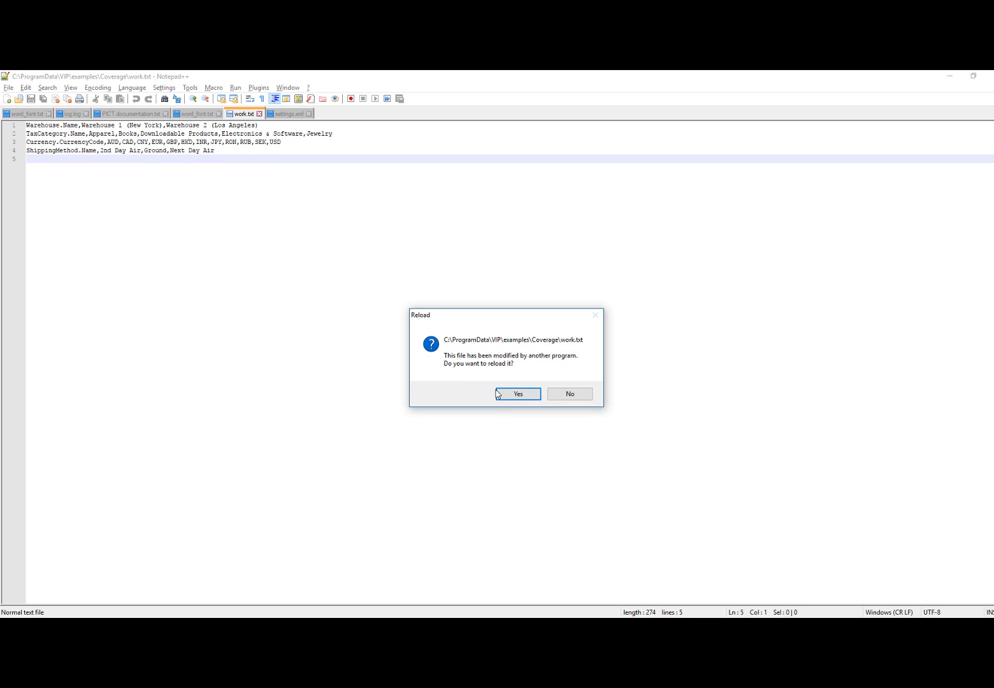
pyautogui.click(516, 394)
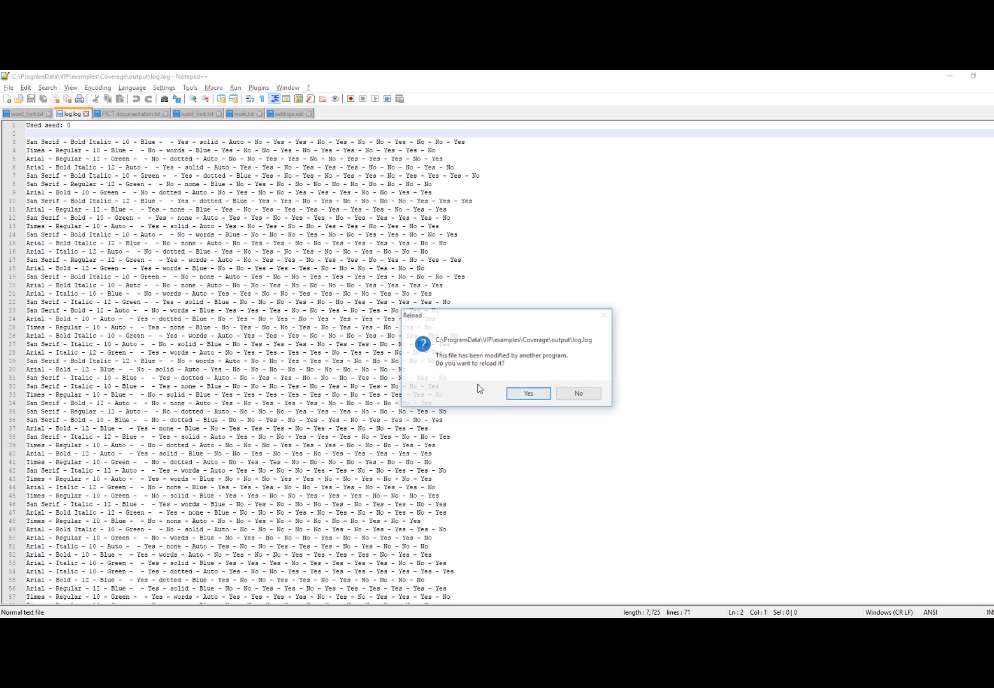
pyautogui.click(530, 394)
pyautogui.click(279, 114)
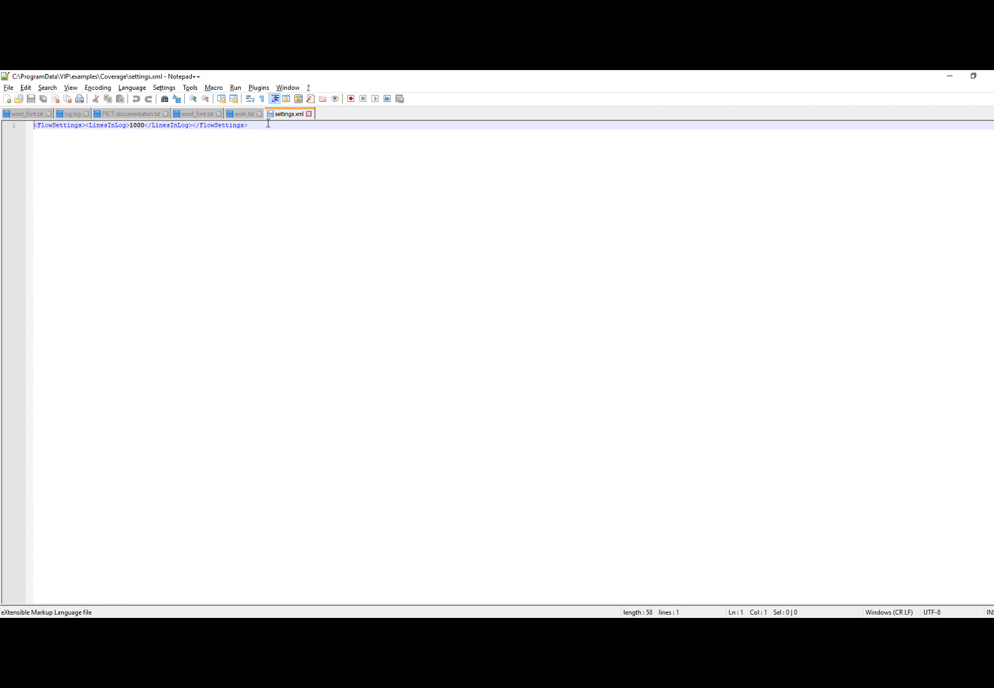
pyautogui.click(131, 126)
pyautogui.moveTo(131, 125); pyautogui.dragTo(145, 125)
# Switch back to Visual Integration Processor and set the default value of parCombineVariablesHowManyTimes to 3
pyautogui.moveTo(89, 621)
pyautogui.click(126, 587)
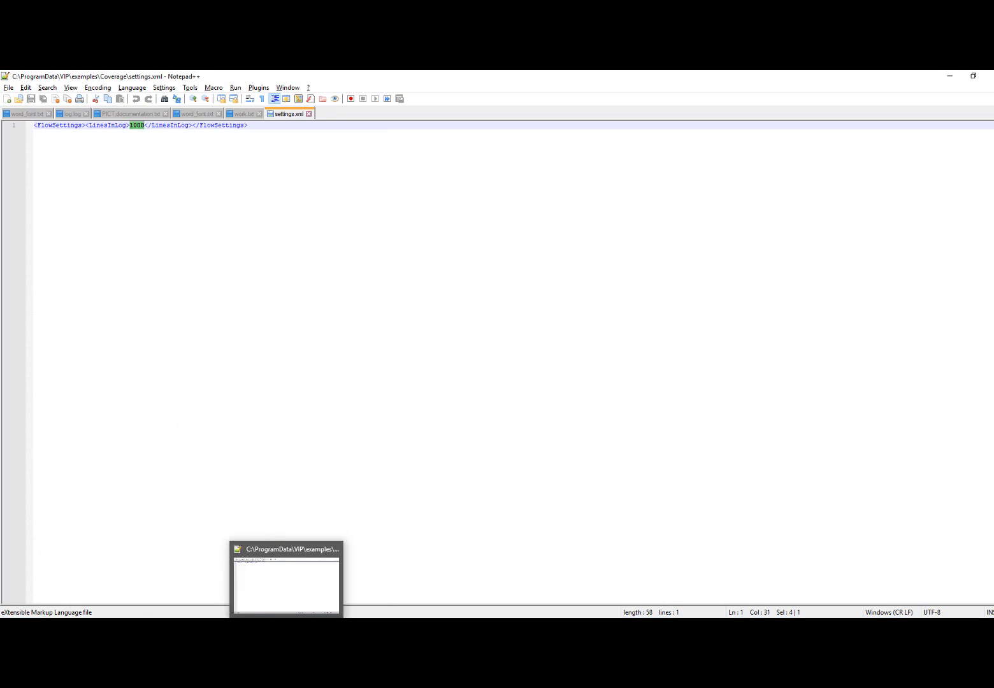
pyautogui.click(402, 621)
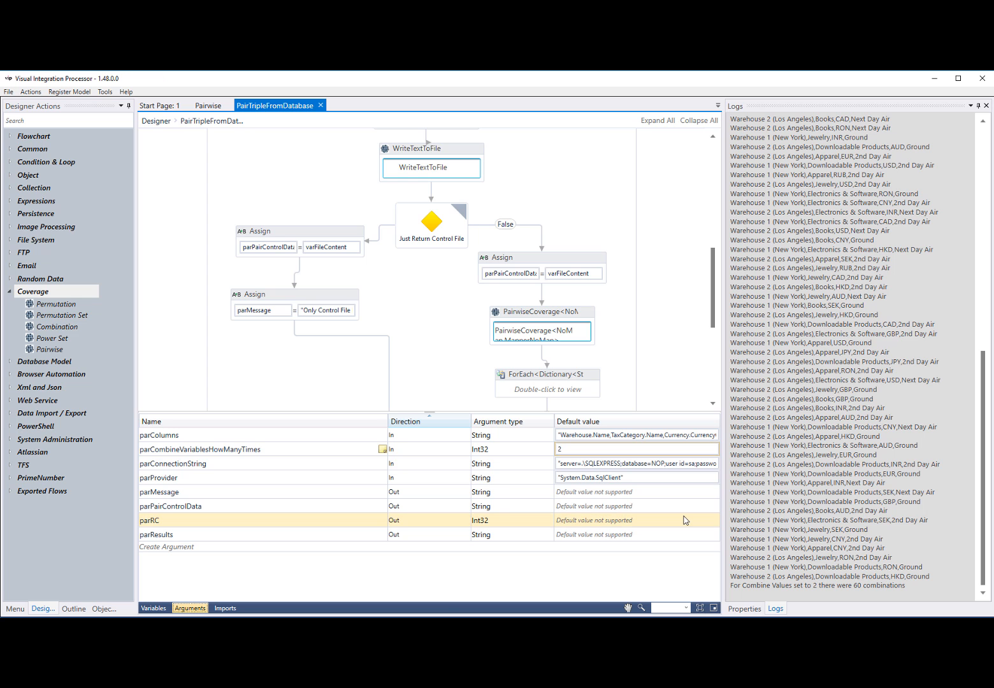
pyautogui.click(560, 449)
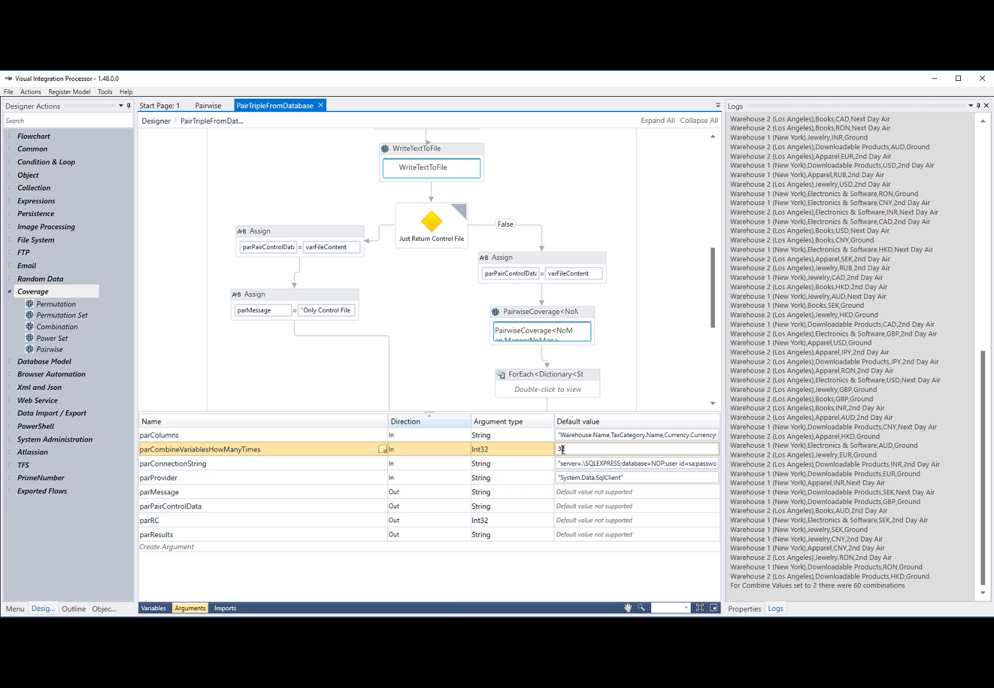
pyautogui.write('3')
pyautogui.click(671, 355)
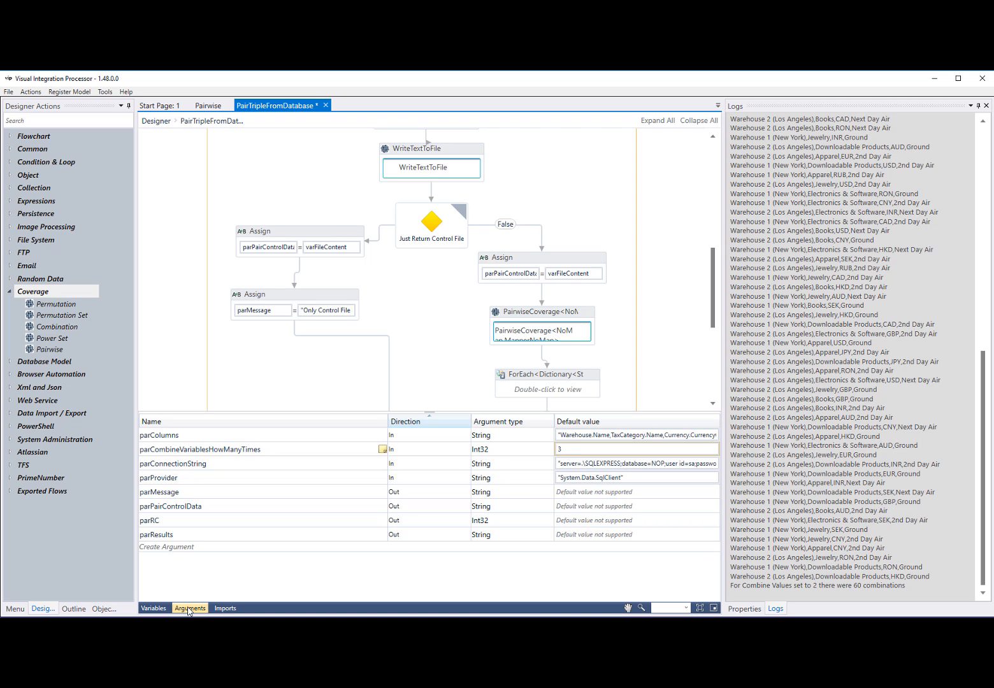
# Run the PairTripleFromDatabase flow and highlight the number of combinations in the log's closing message
pyautogui.click(30, 92)
pyautogui.click(51, 106)
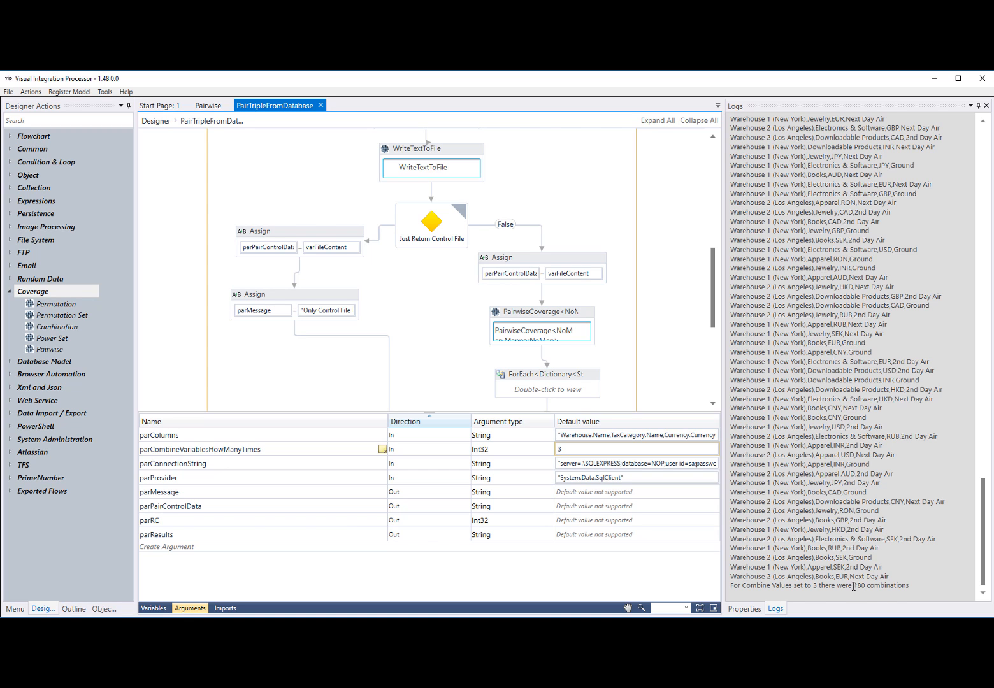
pyautogui.moveTo(855, 585); pyautogui.dragTo(865, 588)
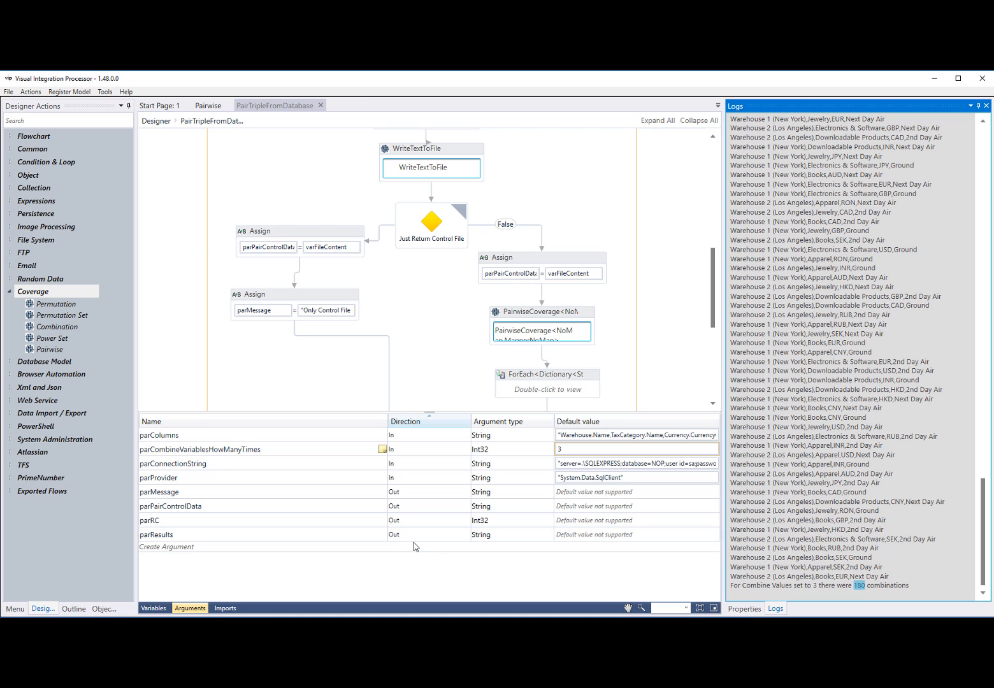
# Examine the closing Assign activities of the flow and select the parResults output argument
pyautogui.scroll(-5, 599, 352)
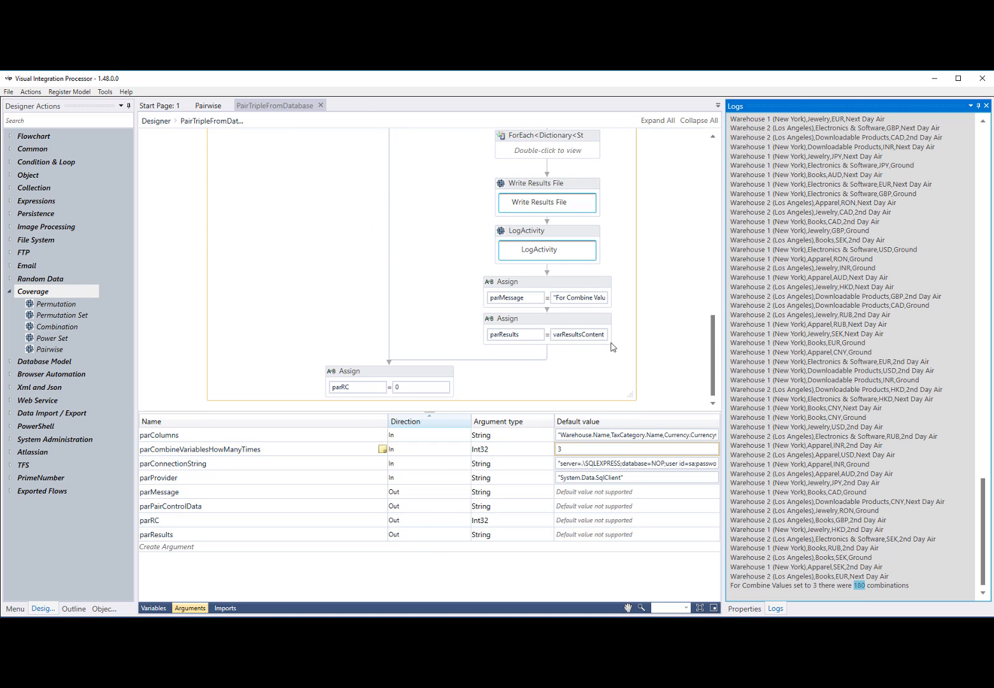
pyautogui.click(201, 511)
pyautogui.click(175, 535)
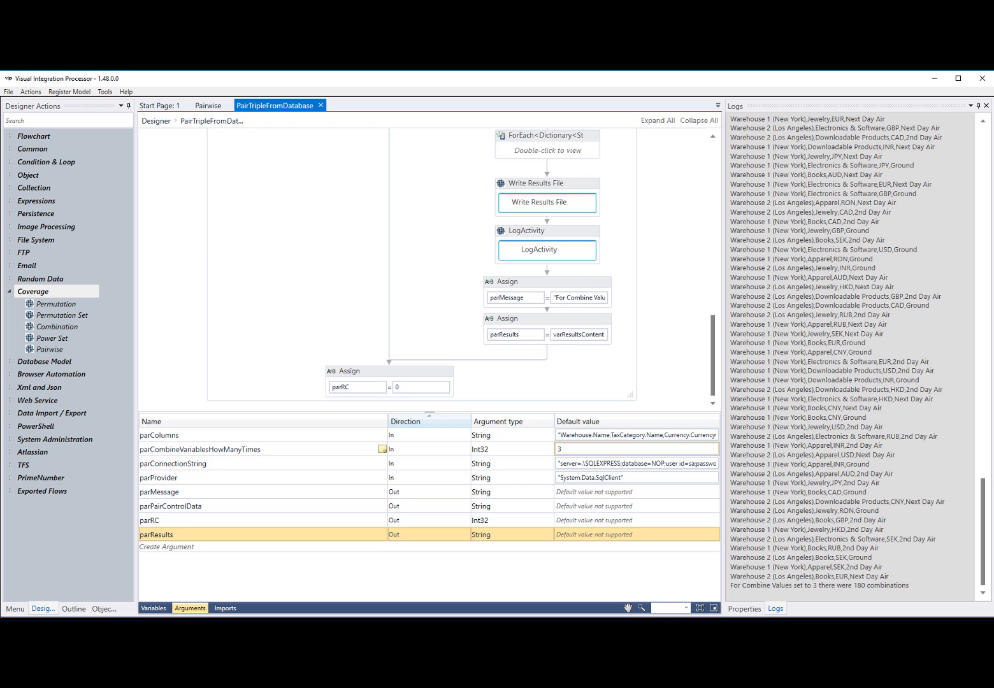
# Close the Coverage folder window and open the testcover_wrapper.vip flow
pyautogui.hotkey('alt', 'Tab')
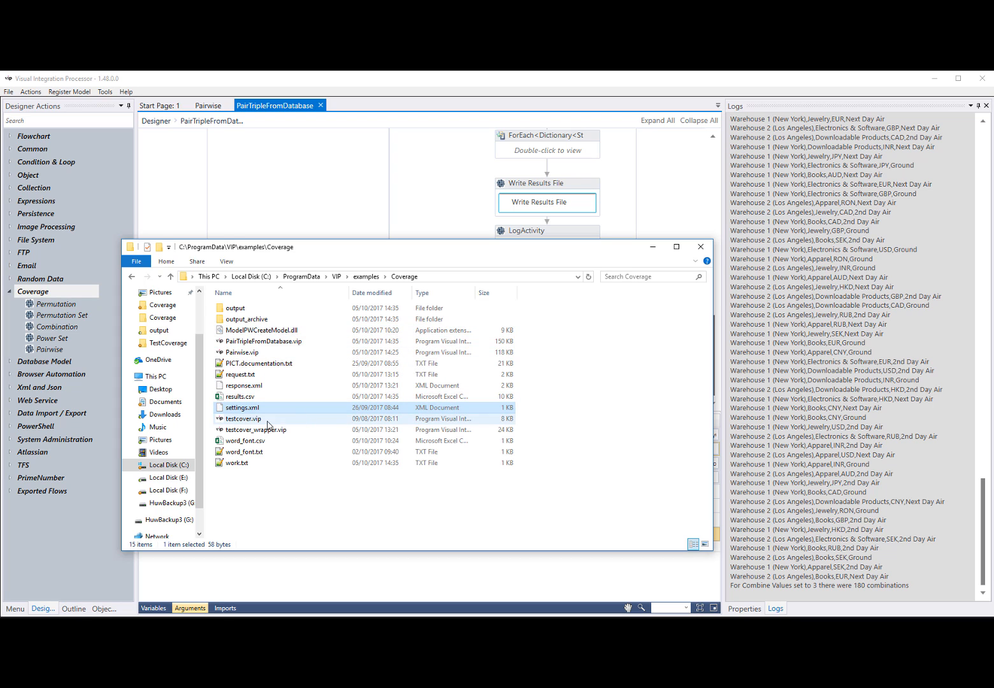
pyautogui.click(706, 251)
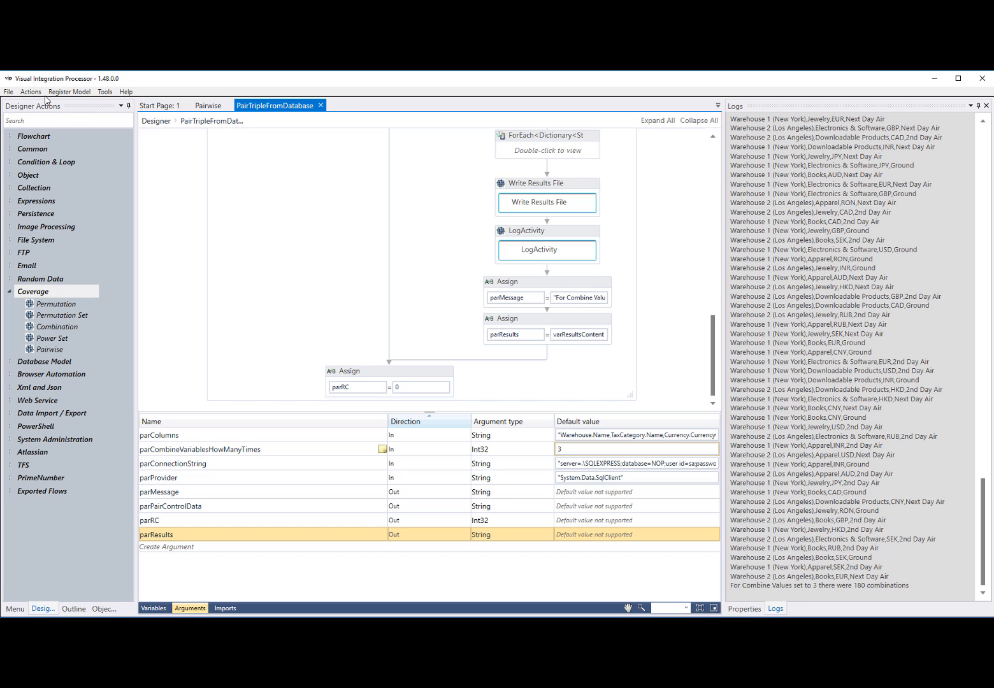
pyautogui.click(8, 92)
pyautogui.click(26, 118)
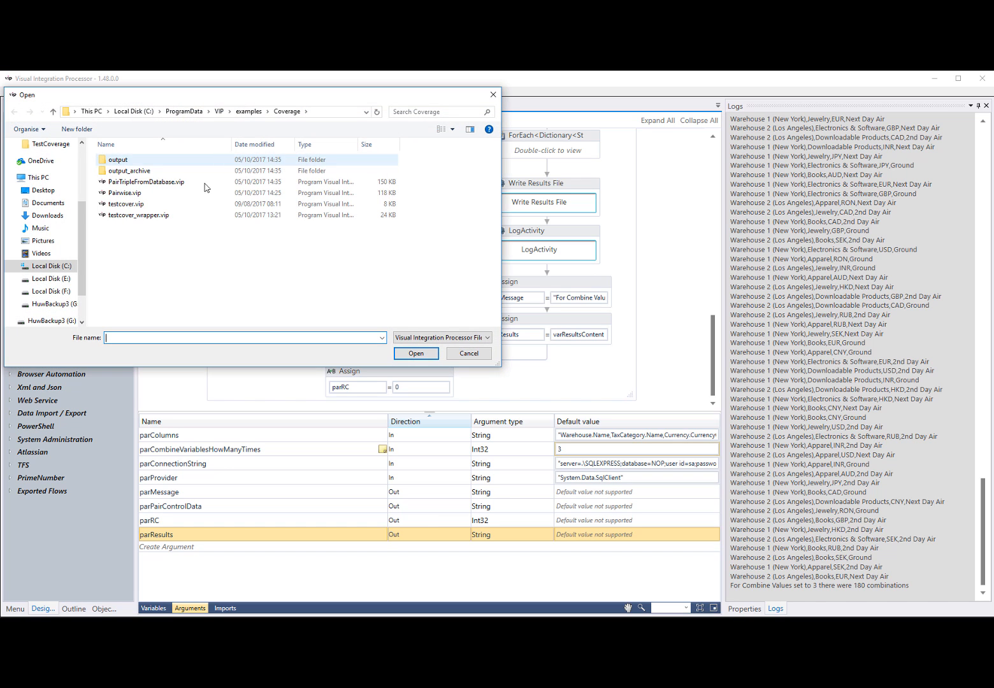
pyautogui.click(133, 216)
pyautogui.click(416, 353)
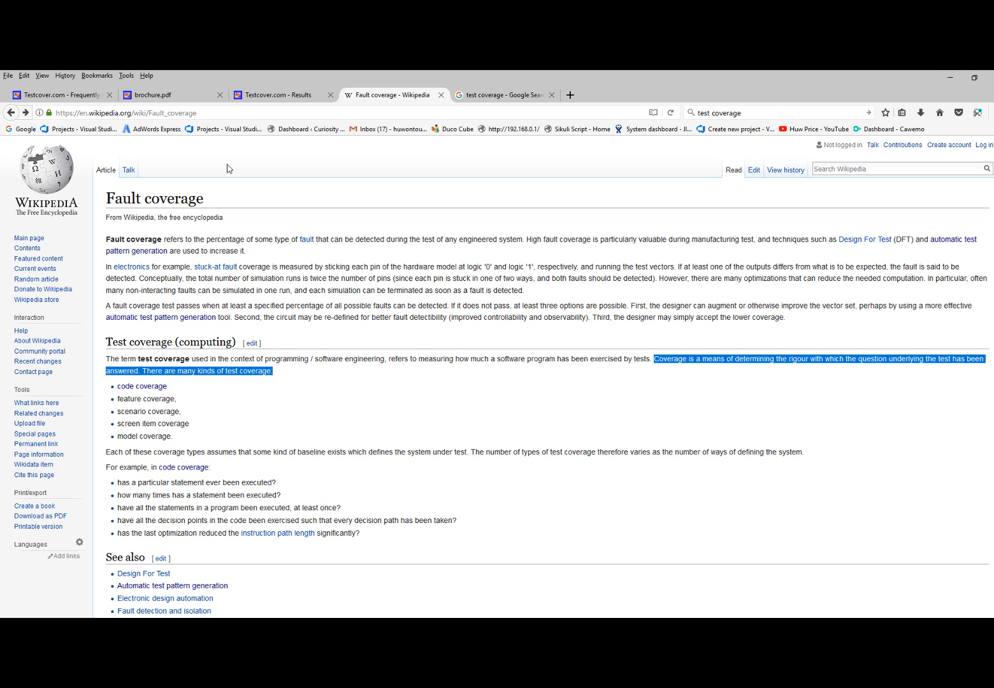
# Switch to the browser's Testcover.com FAQ page and open its WSDL Interface notes to read
pyautogui.click(68, 96)
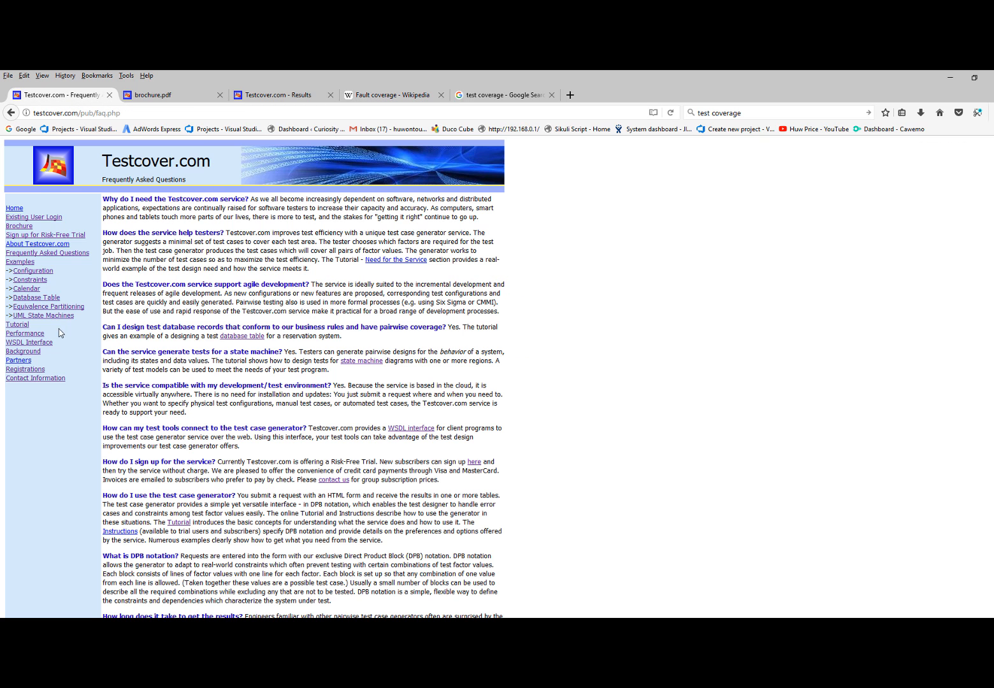
pyautogui.click(28, 343)
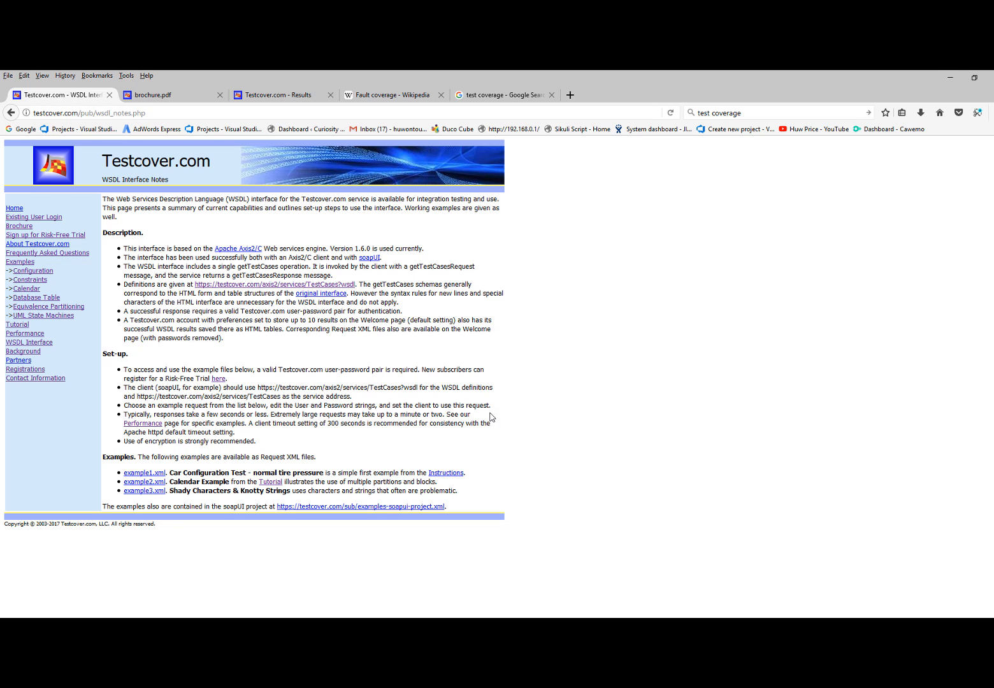
# Return to the testcover_wrapper flow in Visual Integration Processor, select the ReadFileContent activity, and show the flow's variables
pyautogui.hotkey('alt', 'Tab')
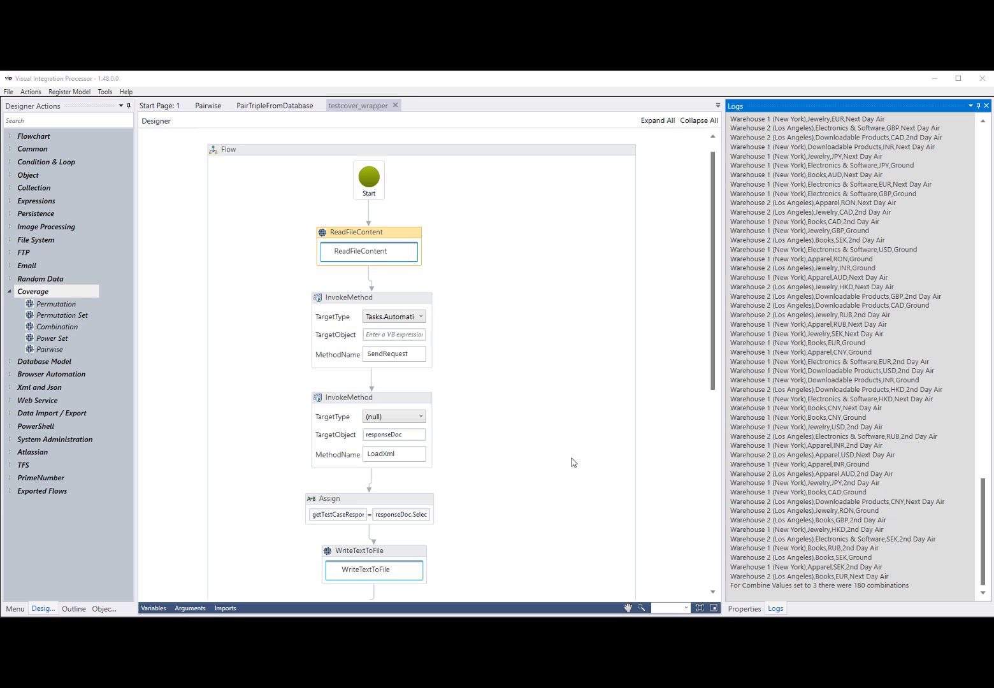
pyautogui.click(410, 233)
pyautogui.click(153, 609)
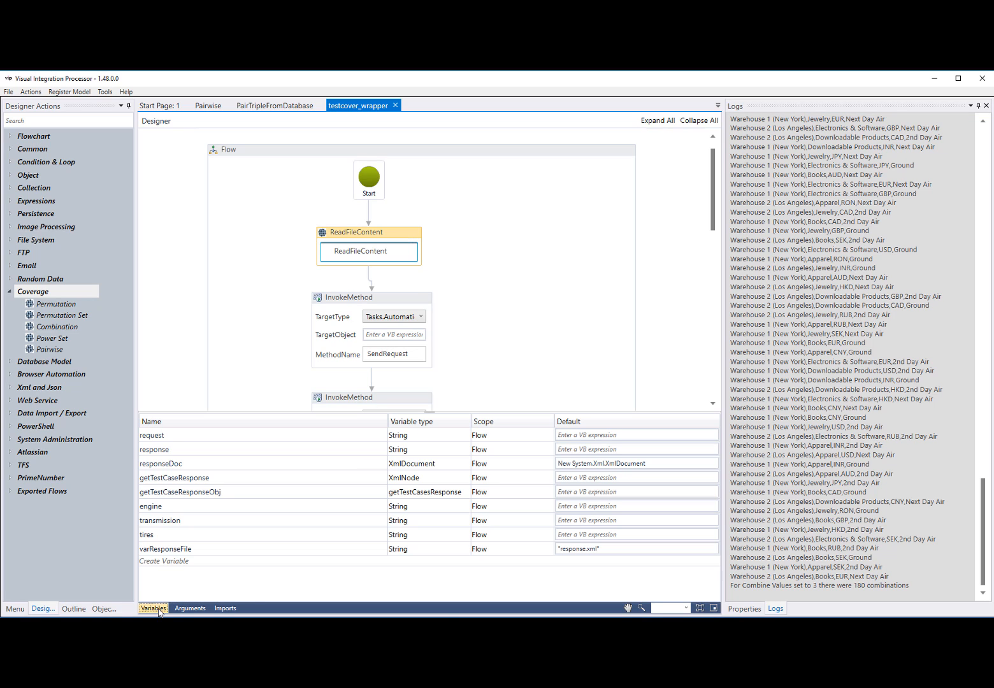
# Open the ReadFileContent activity's FilePath expression and examine the request.txt file name in it
pyautogui.click(743, 608)
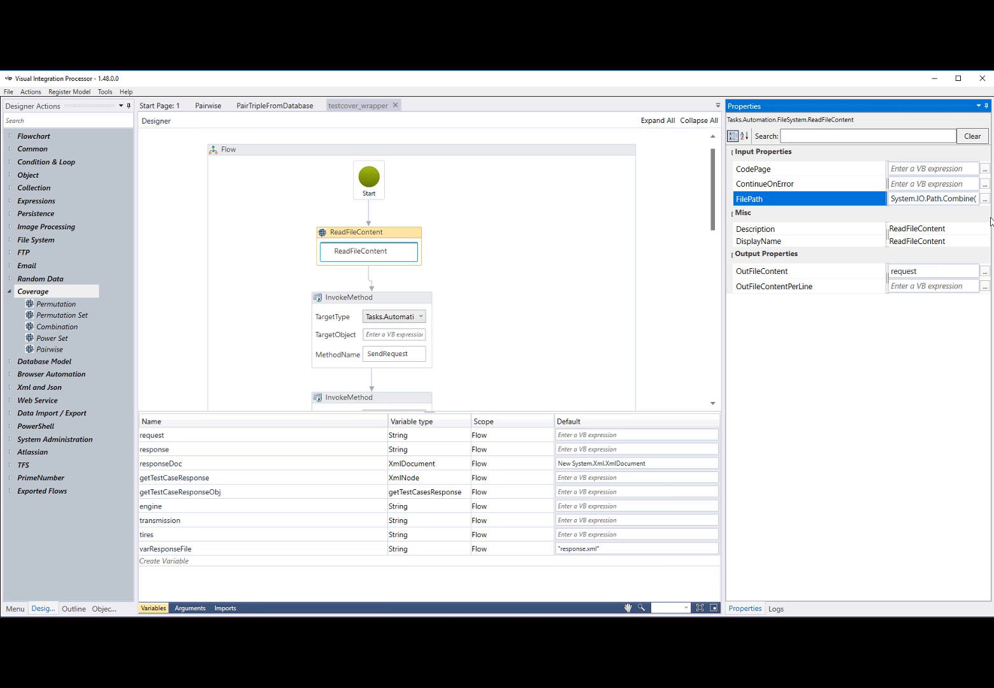
pyautogui.click(985, 199)
pyautogui.moveTo(494, 357); pyautogui.dragTo(546, 336)
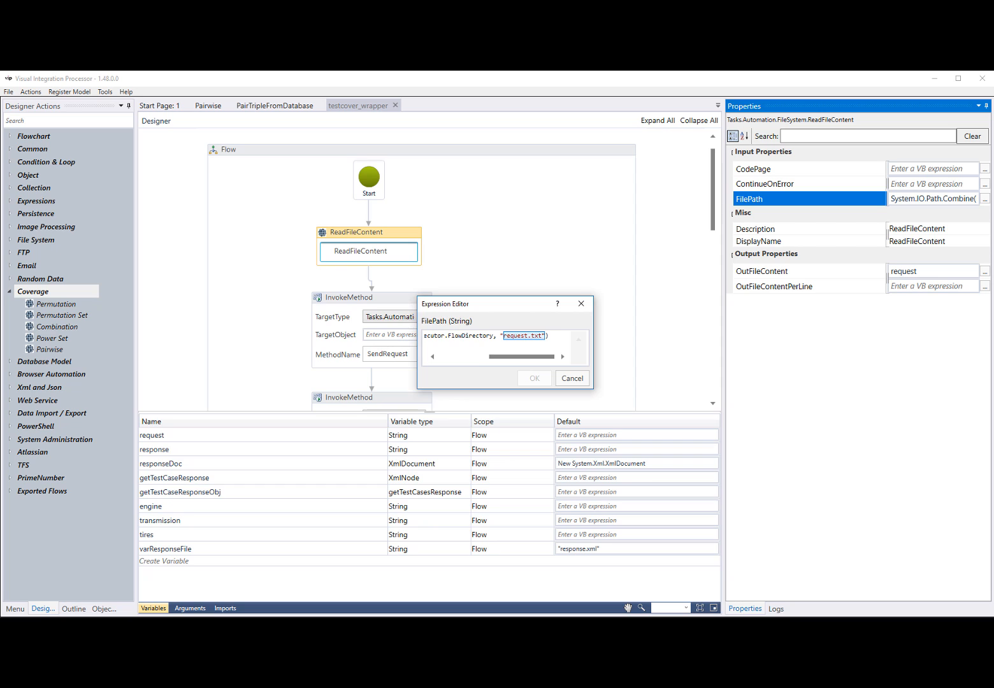
# Switch to the Coverage folder in File Explorer and open request.txt in Notepad++, accepting the reload of the modified log file
pyautogui.hotkey('alt', 'Tab')
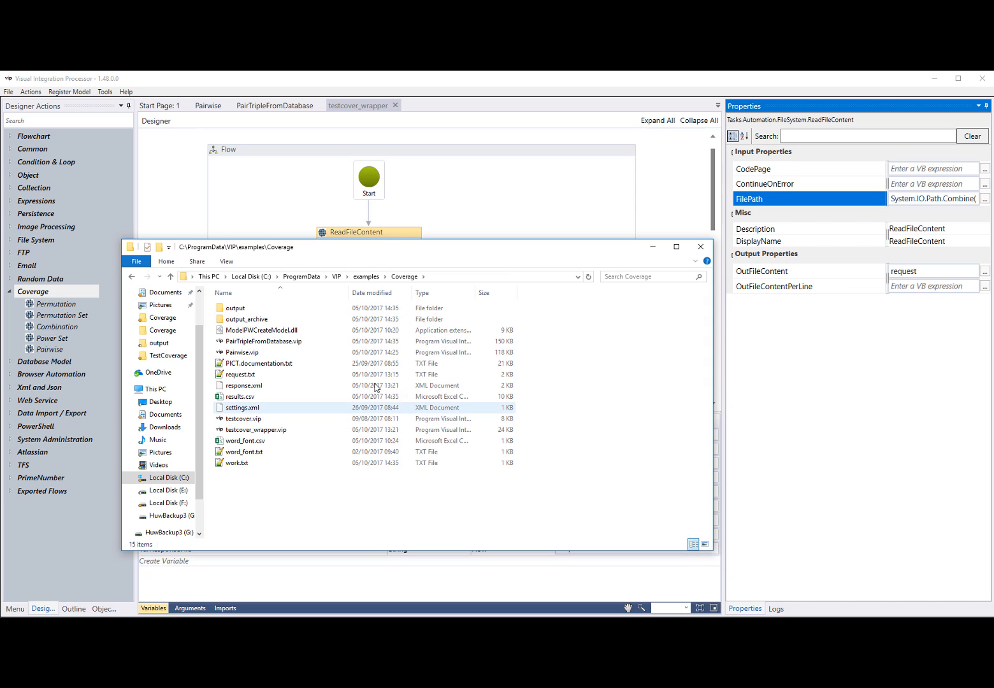
pyautogui.click(243, 379)
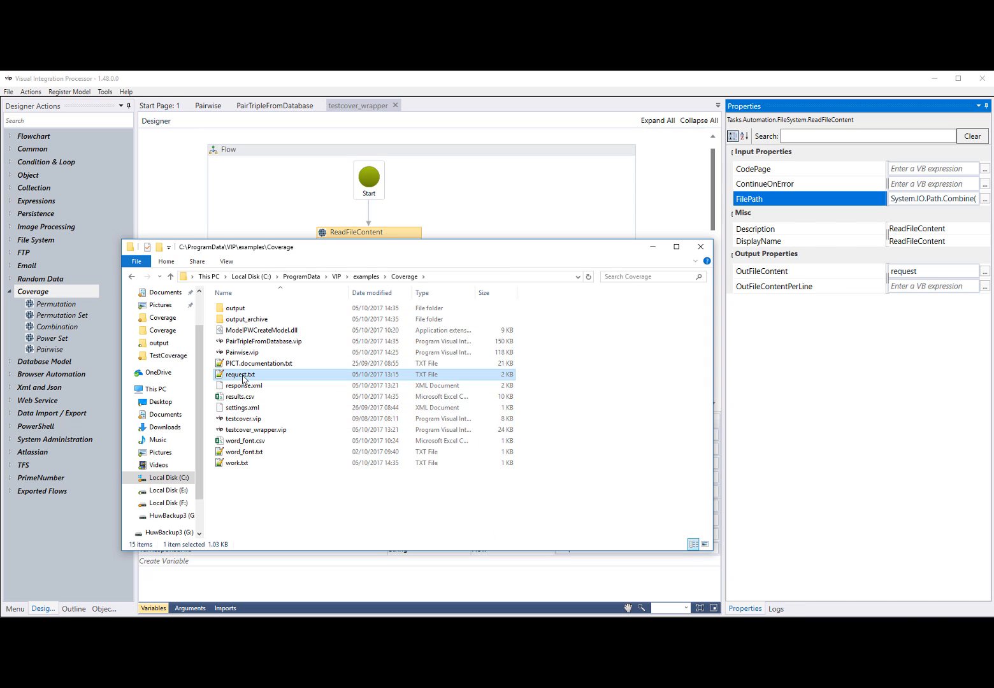
pyautogui.doubleClick(243, 377)
pyautogui.click(517, 395)
pyautogui.click(514, 395)
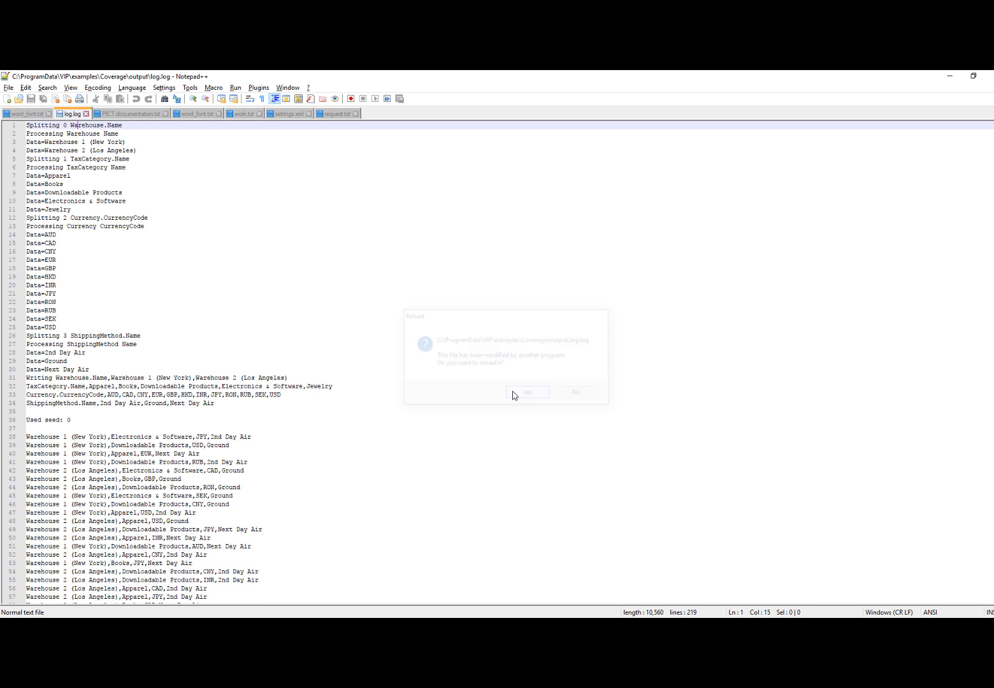
pyautogui.click(331, 114)
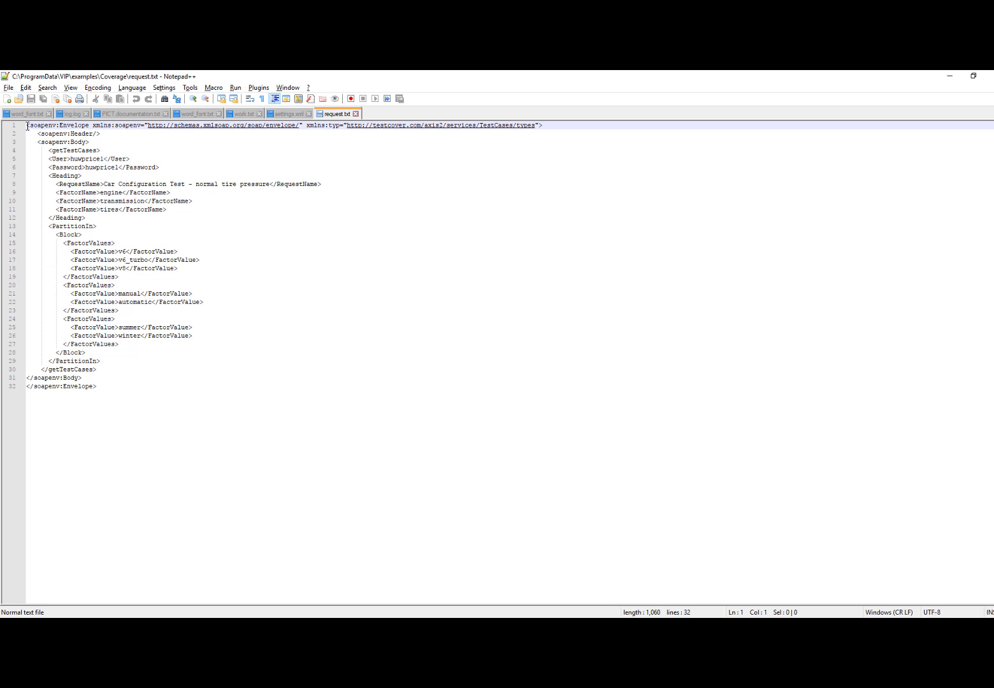
# Highlight the envelope and credential lines and the heading and factor values in request.txt, and return to the flow, cancelling the expression editor
pyautogui.moveTo(27, 125); pyautogui.dragTo(206, 162)
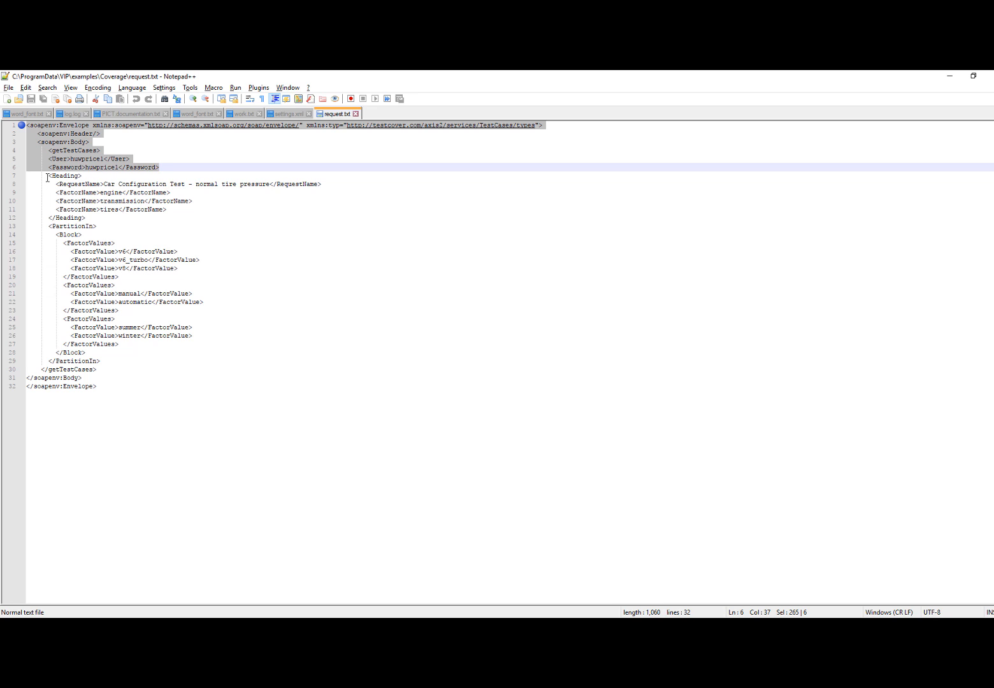
pyautogui.moveTo(49, 176); pyautogui.dragTo(187, 344)
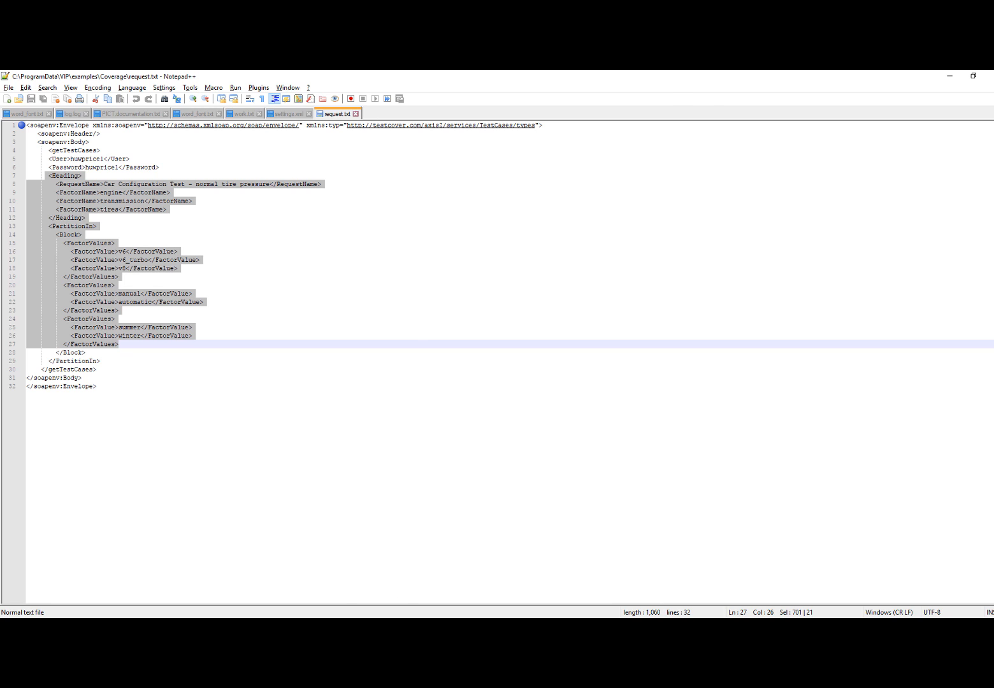
pyautogui.hotkey('alt', 'Tab')
pyautogui.click(562, 382)
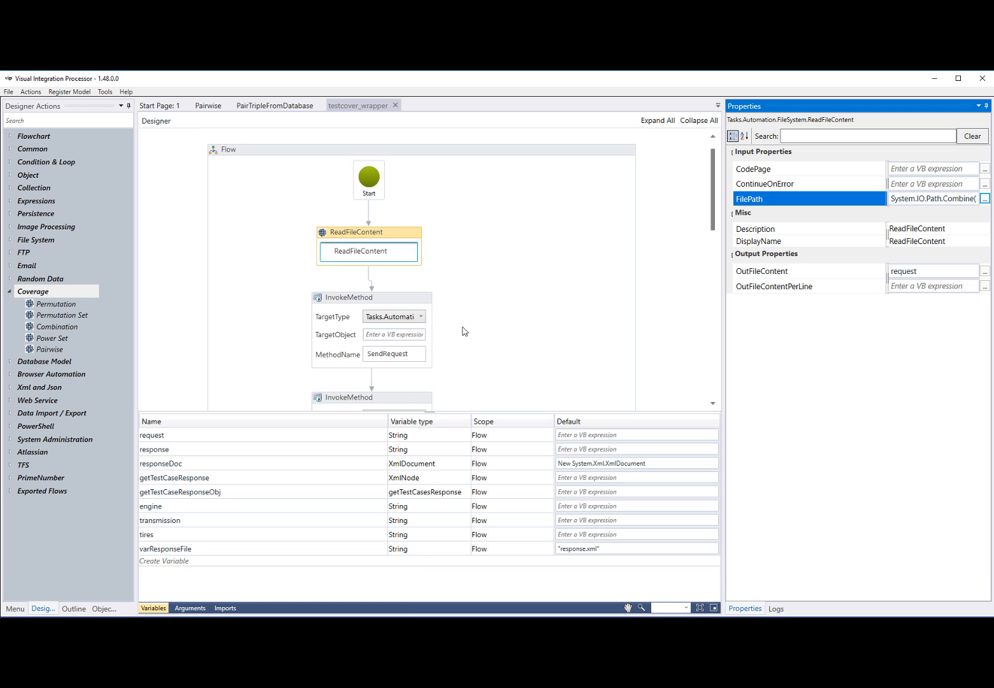
# Examine the properties of the SendRequest and LoadXml InvokeMethod activities
pyautogui.click(410, 298)
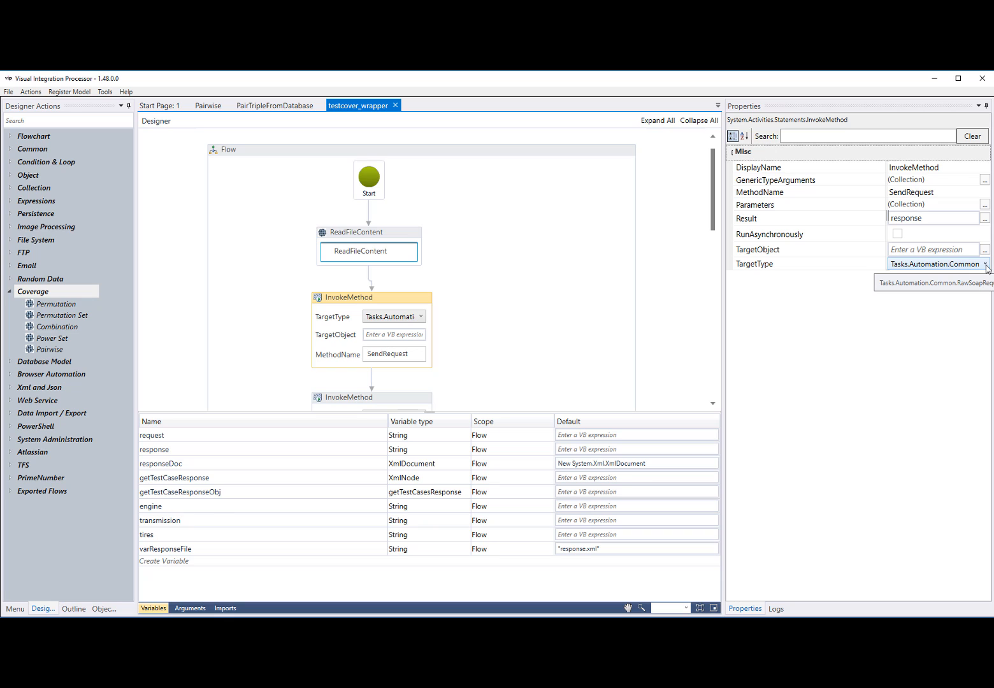
pyautogui.click(498, 299)
pyautogui.click(410, 382)
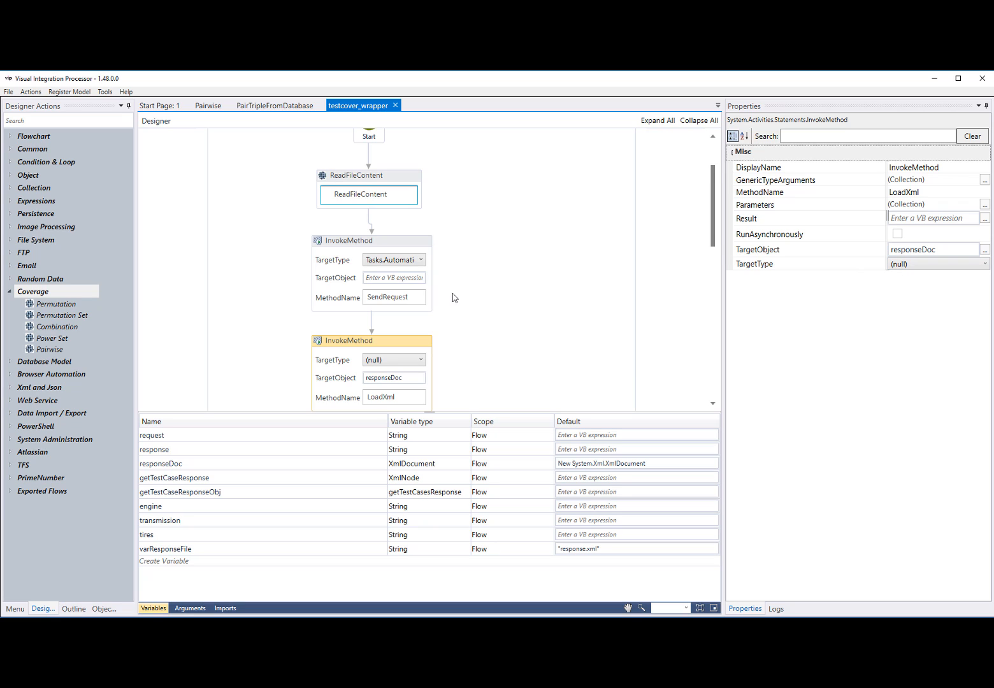
pyautogui.scroll(-1, 453, 298)
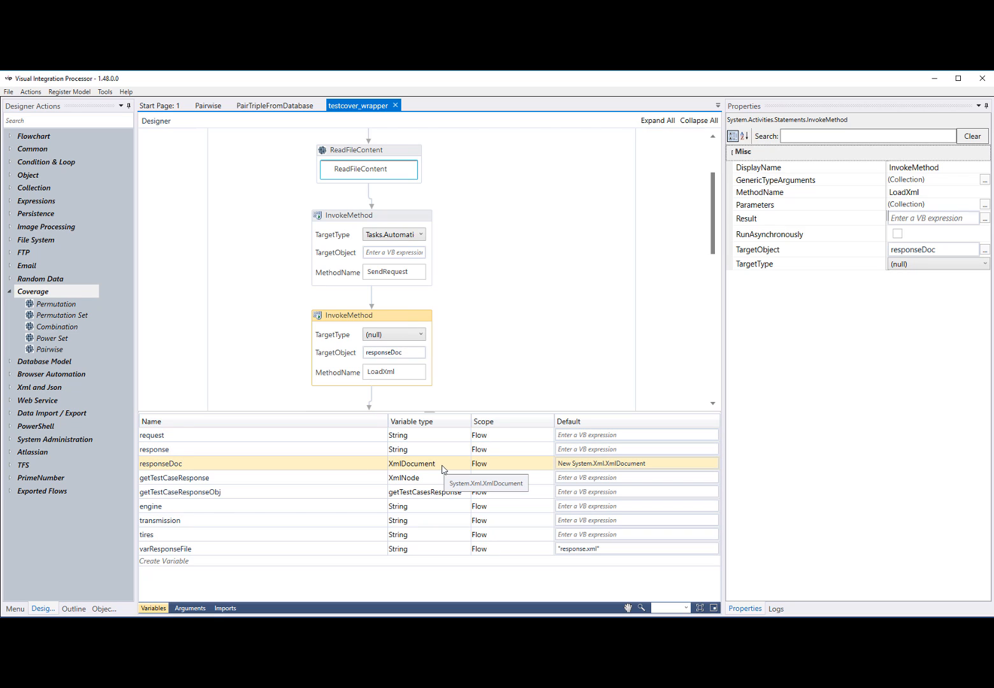
pyautogui.scroll(-3, 573, 315)
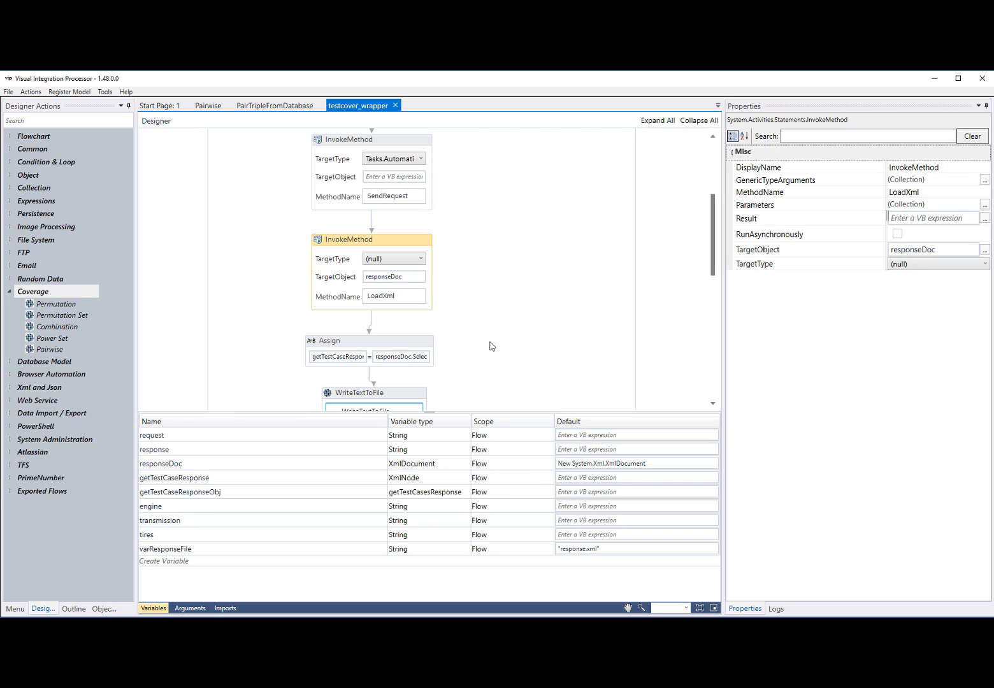
# Examine the Assign activity below LoadXml and check the type of its getTestCaseResponse target variable
pyautogui.click(401, 343)
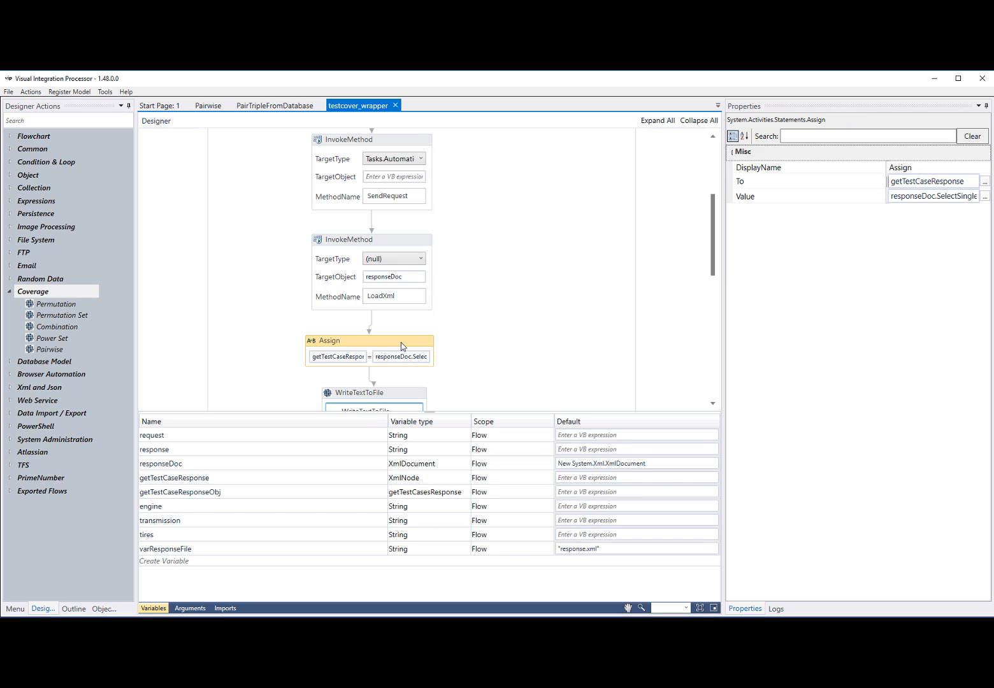
pyautogui.click(199, 492)
pyautogui.click(351, 356)
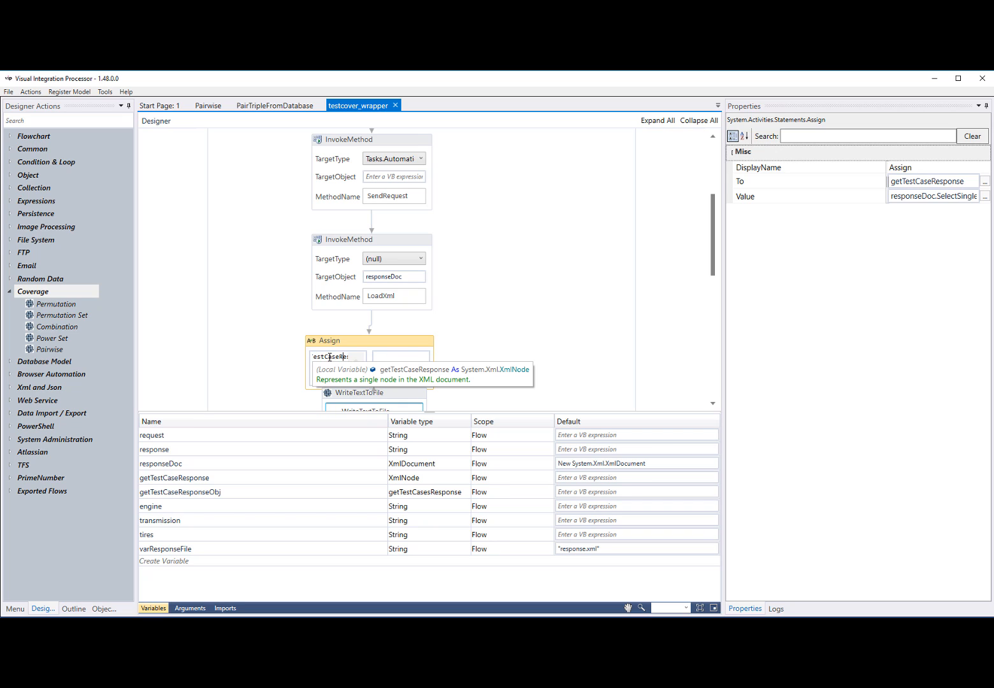
pyautogui.click(517, 346)
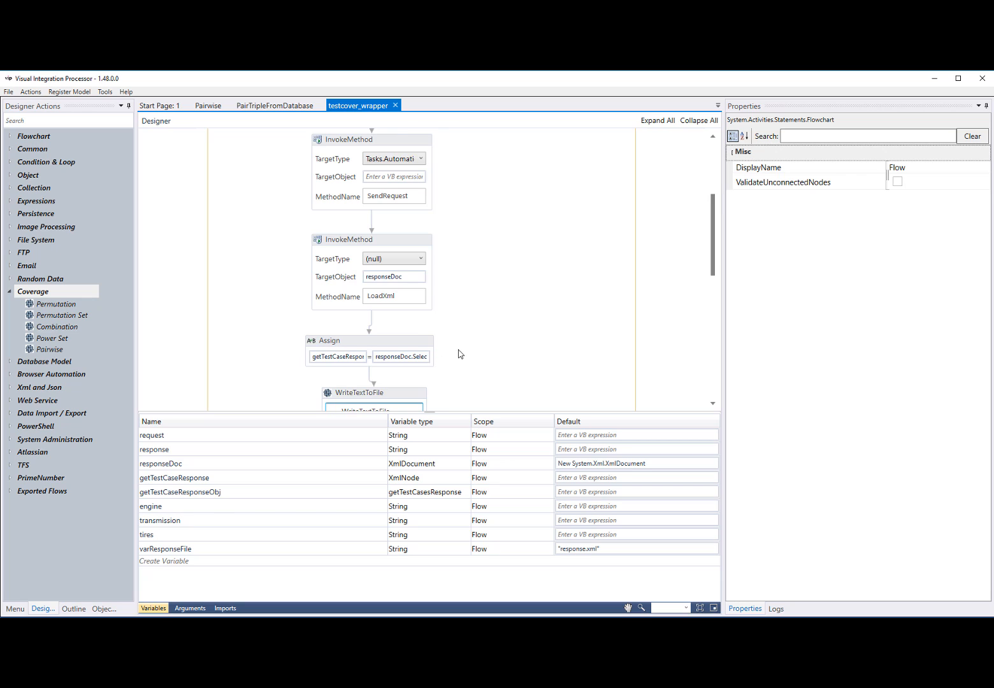
# Examine the properties of the WriteTextToFile activity and the DeserializeXmlObject activity
pyautogui.scroll(-2, 456, 351)
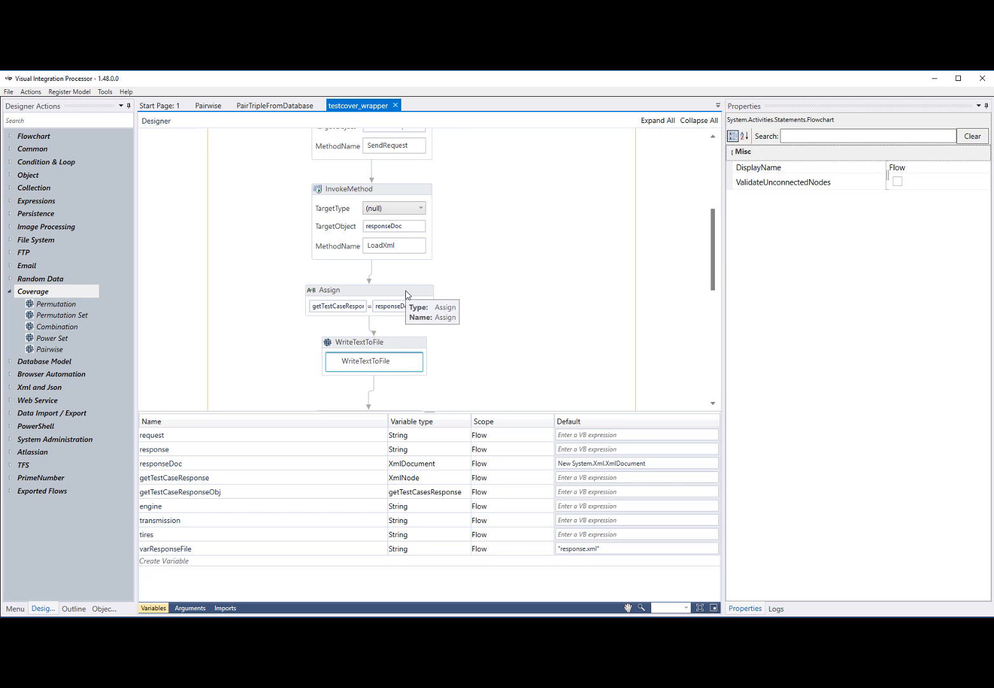
pyautogui.click(406, 349)
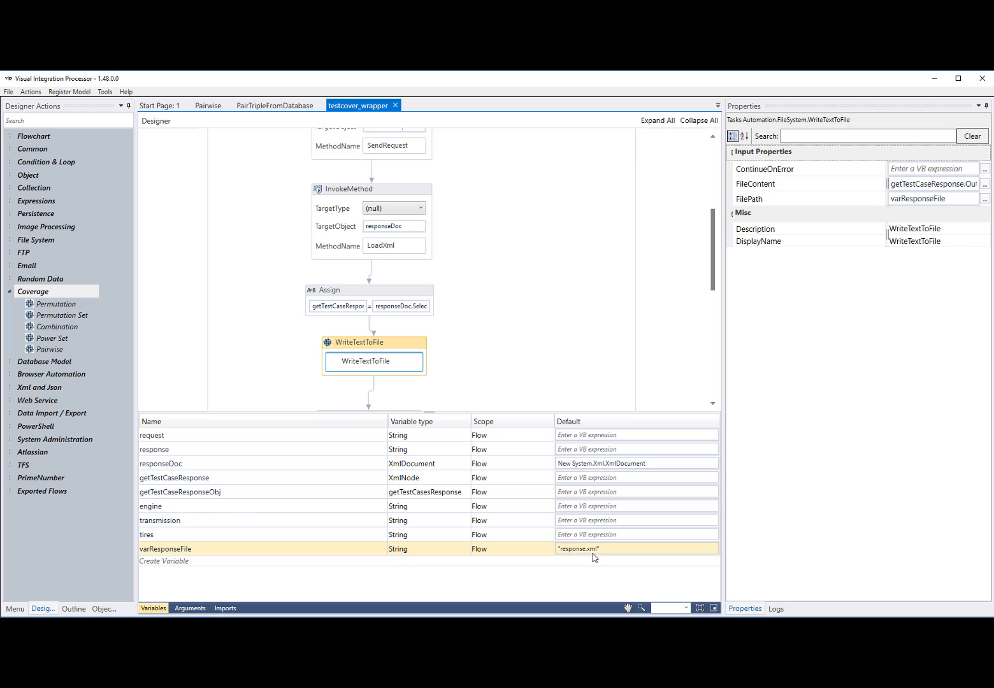
pyautogui.scroll(-5, 533, 312)
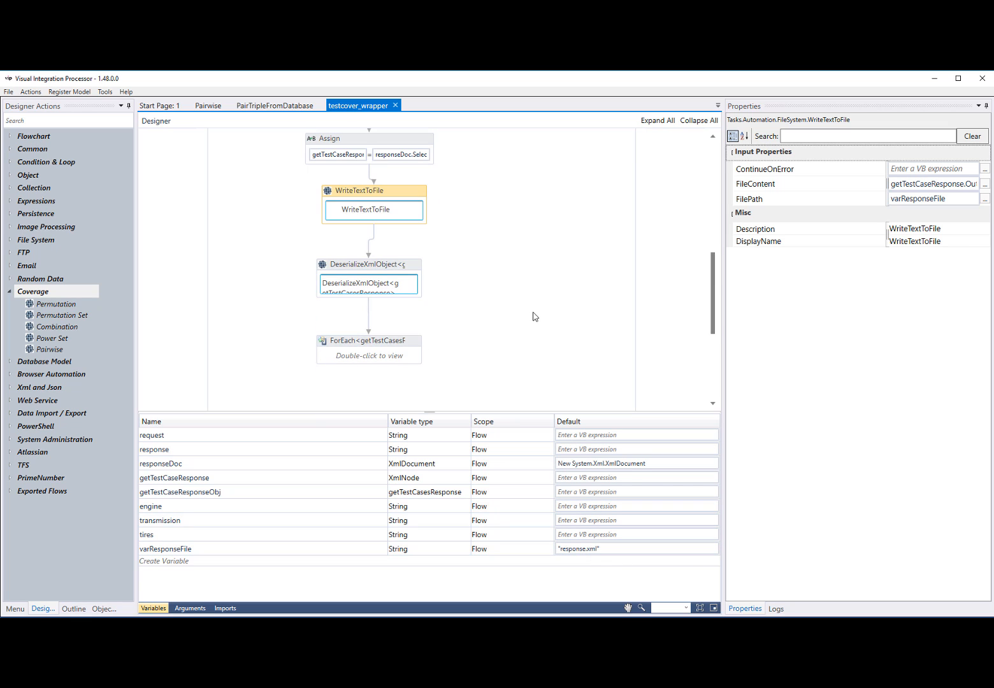
pyautogui.click(411, 266)
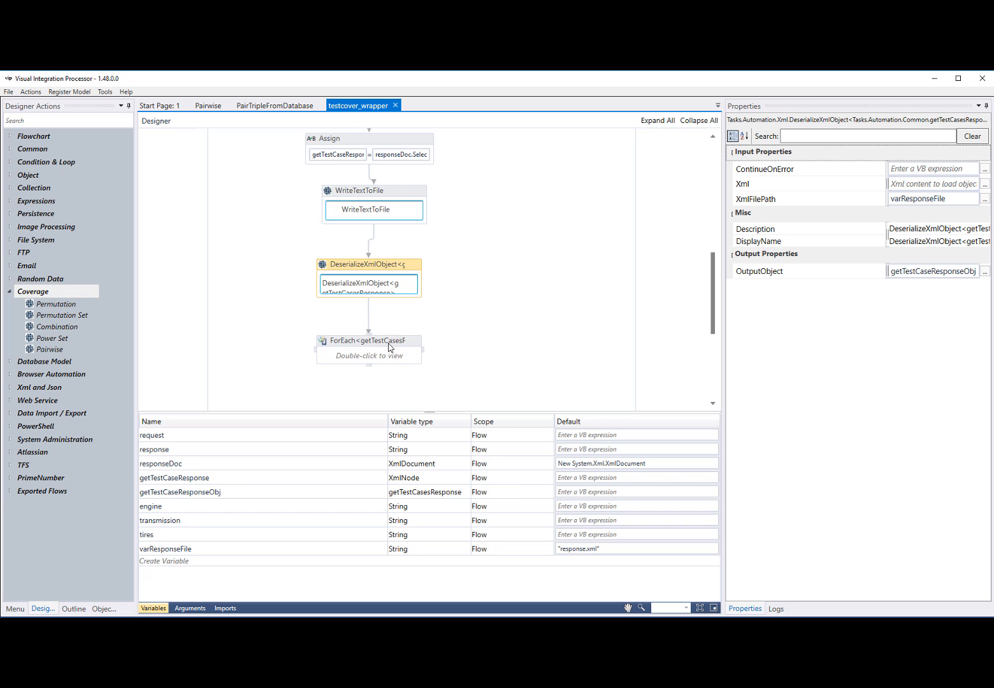
# Open the ForEach activity and its innermost Flowchart to examine the Switch that assigns engine, transmission and tires
pyautogui.doubleClick(371, 354)
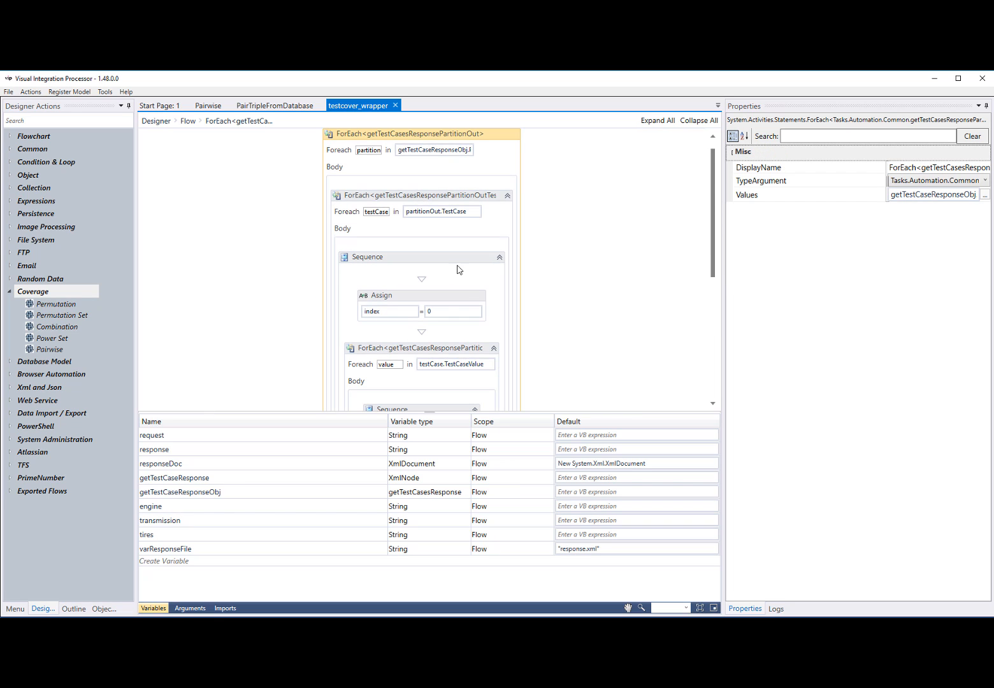
pyautogui.scroll(-2, 458, 272)
pyautogui.scroll(-4, 458, 271)
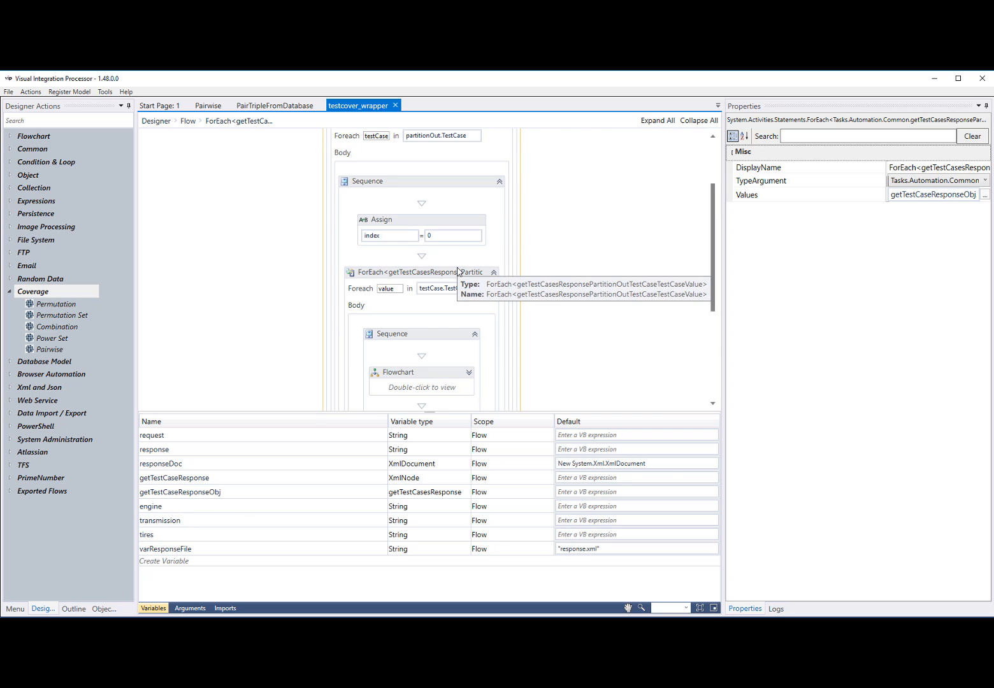
pyautogui.click(433, 312)
pyautogui.doubleClick(433, 312)
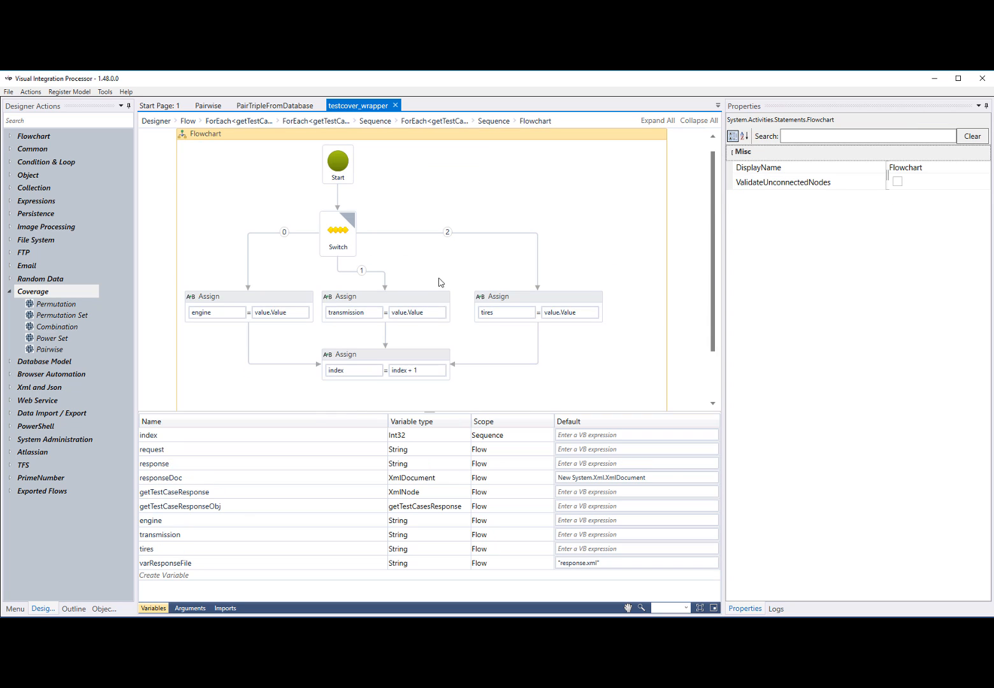
pyautogui.scroll(-3, 437, 281)
pyautogui.scroll(3, 433, 228)
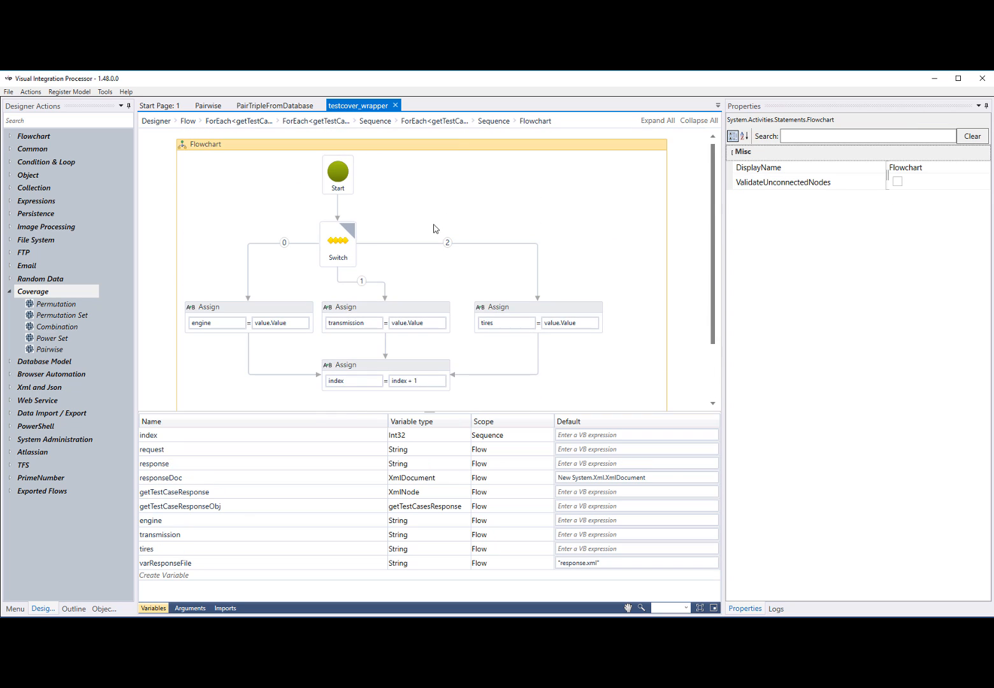
# Return to the top level of the testcover_wrapper flow and run it
pyautogui.click(458, 125)
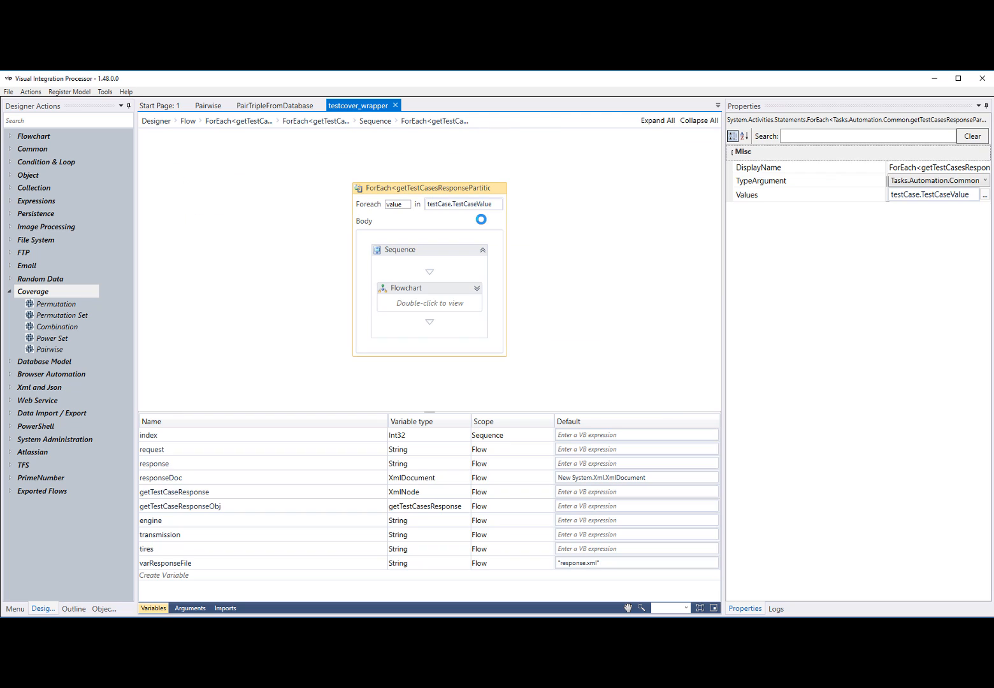
pyautogui.click(371, 122)
pyautogui.click(156, 121)
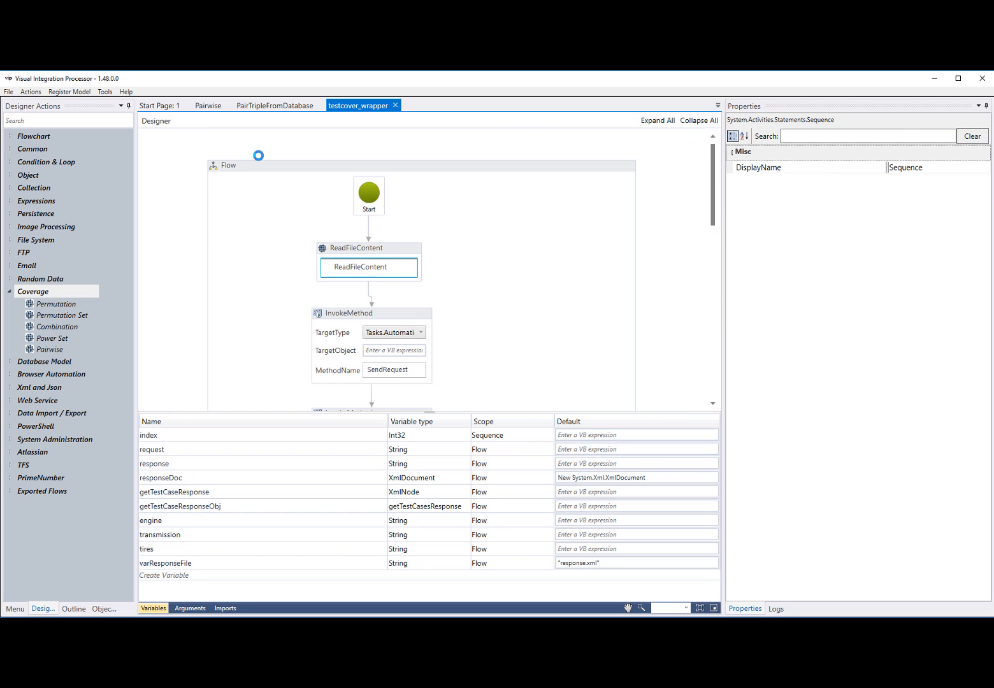
pyautogui.click(33, 91)
pyautogui.click(46, 105)
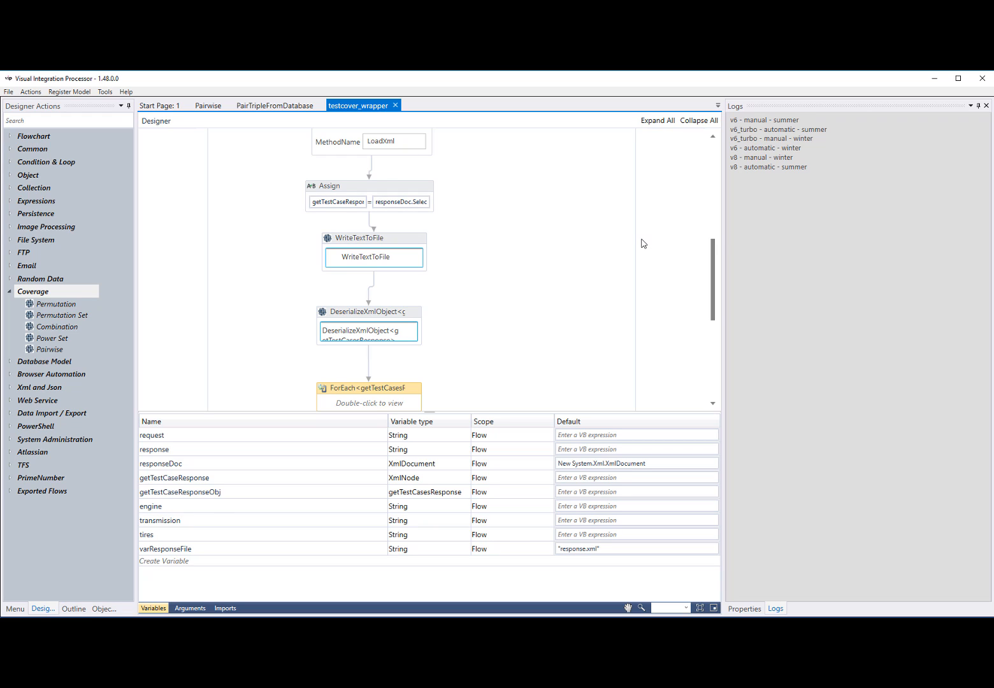
pyautogui.scroll(6, 524, 274)
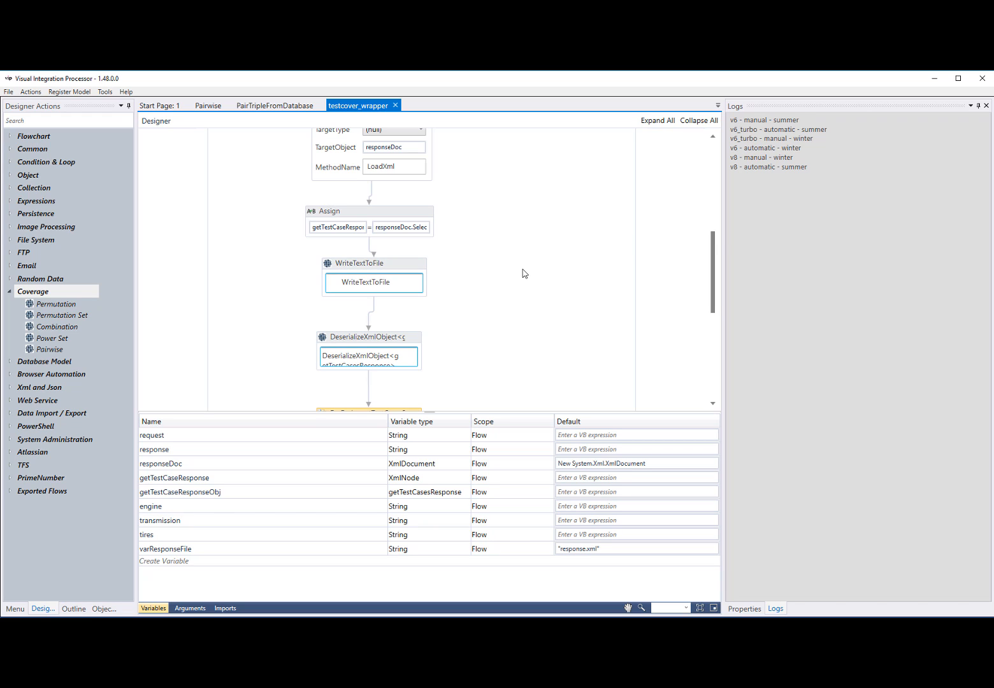
pyautogui.scroll(4, 524, 273)
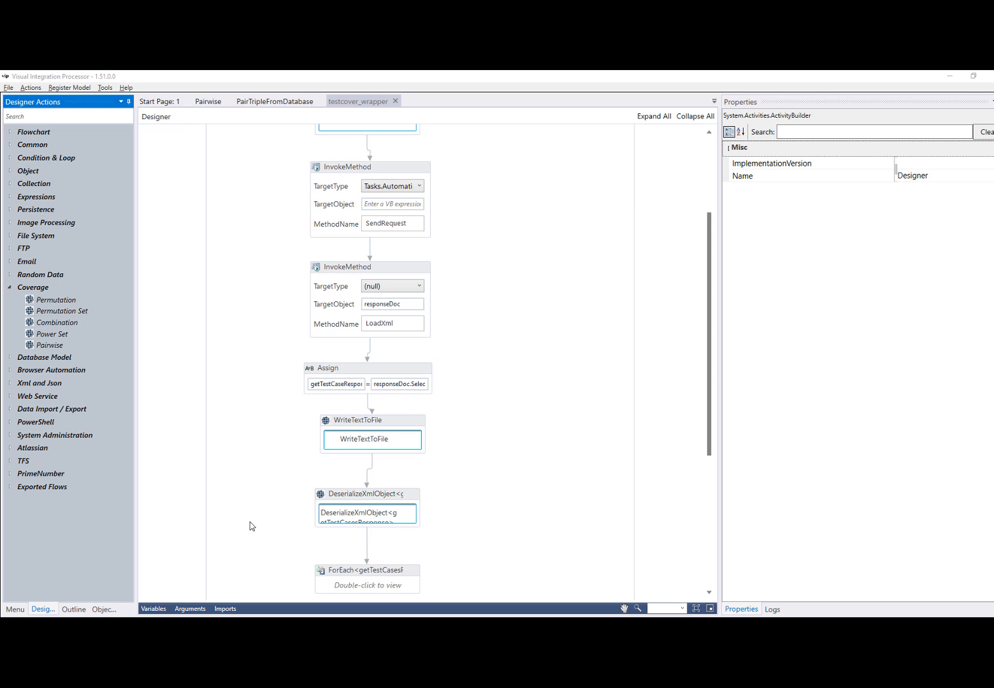
# Review the Easy Permutations and Combinations article and Wikipedia's Power set page in the browser, and return to the flow in Visual Integration Processor
pyautogui.hotkey('alt', 'Tab')
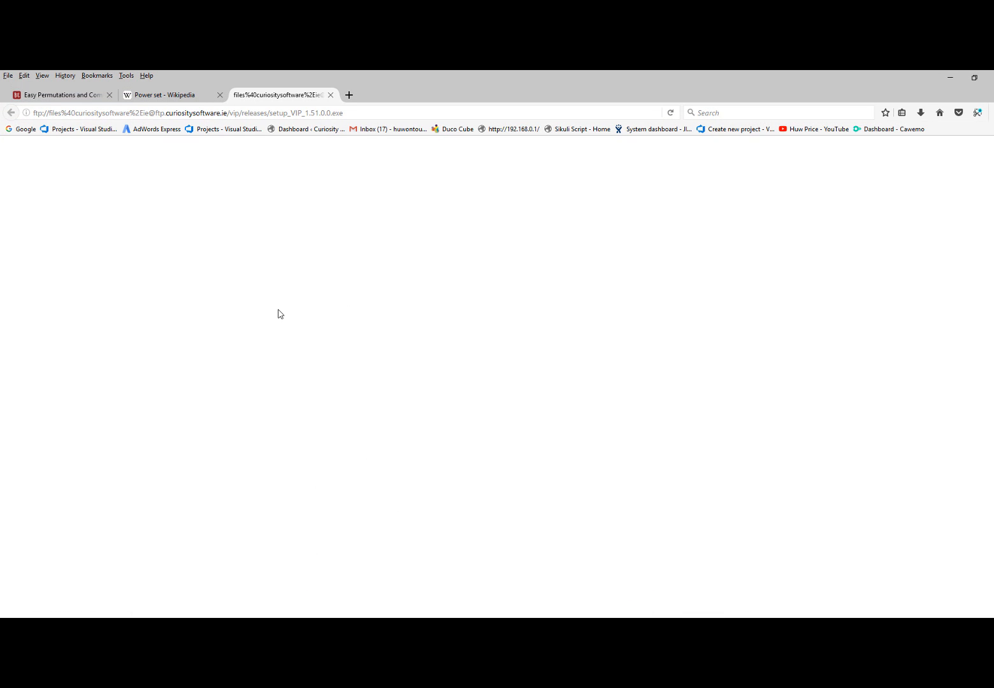
pyautogui.click(84, 97)
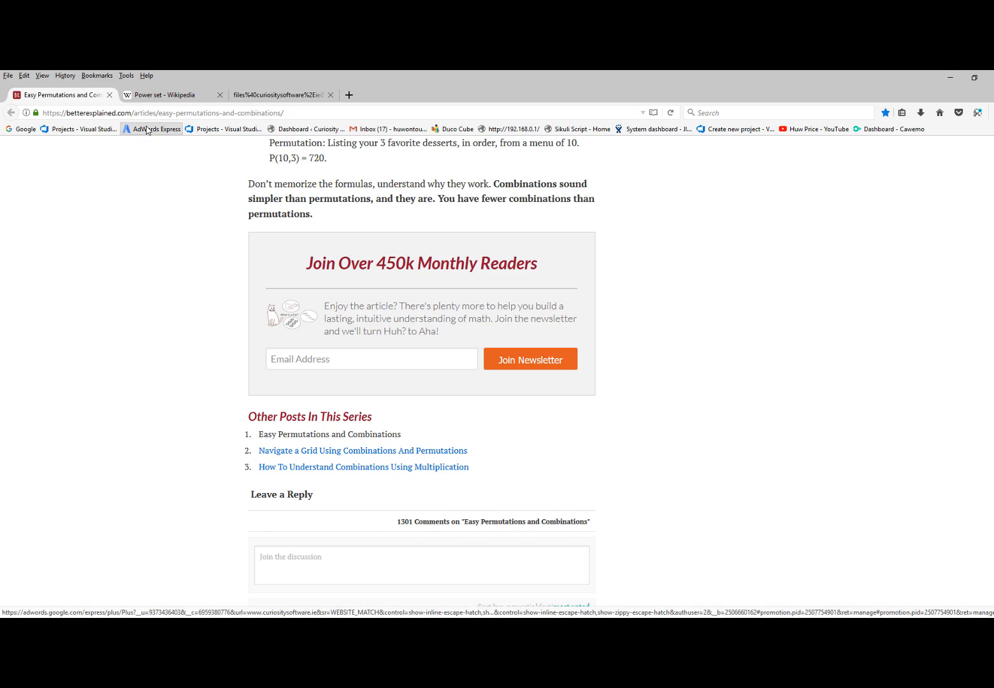
pyautogui.scroll(1, 181, 272)
pyautogui.scroll(20, 180, 272)
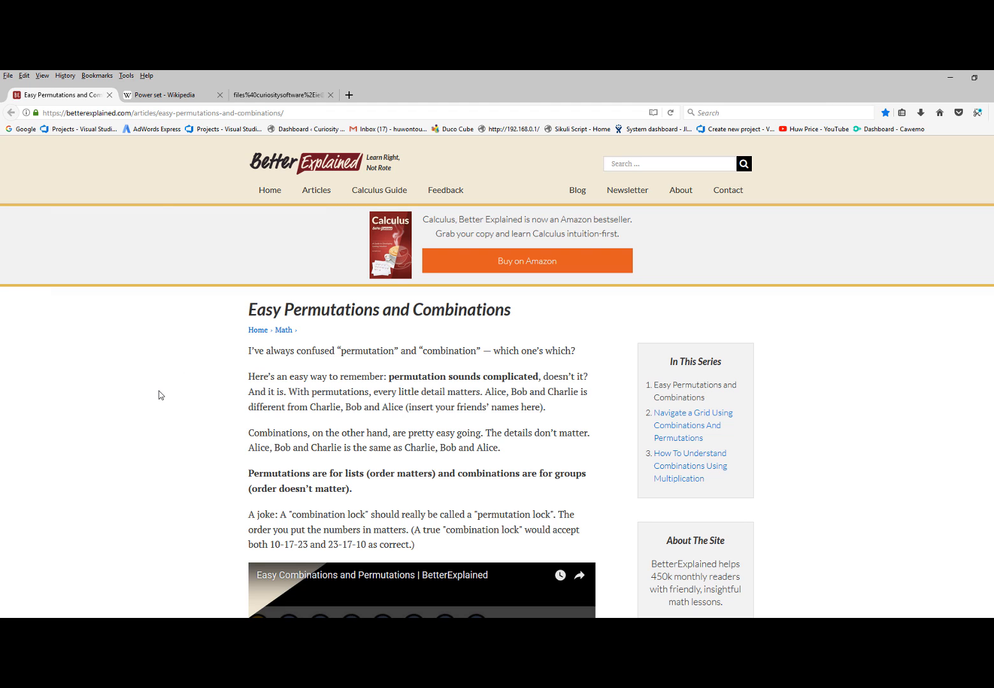
pyautogui.click(177, 101)
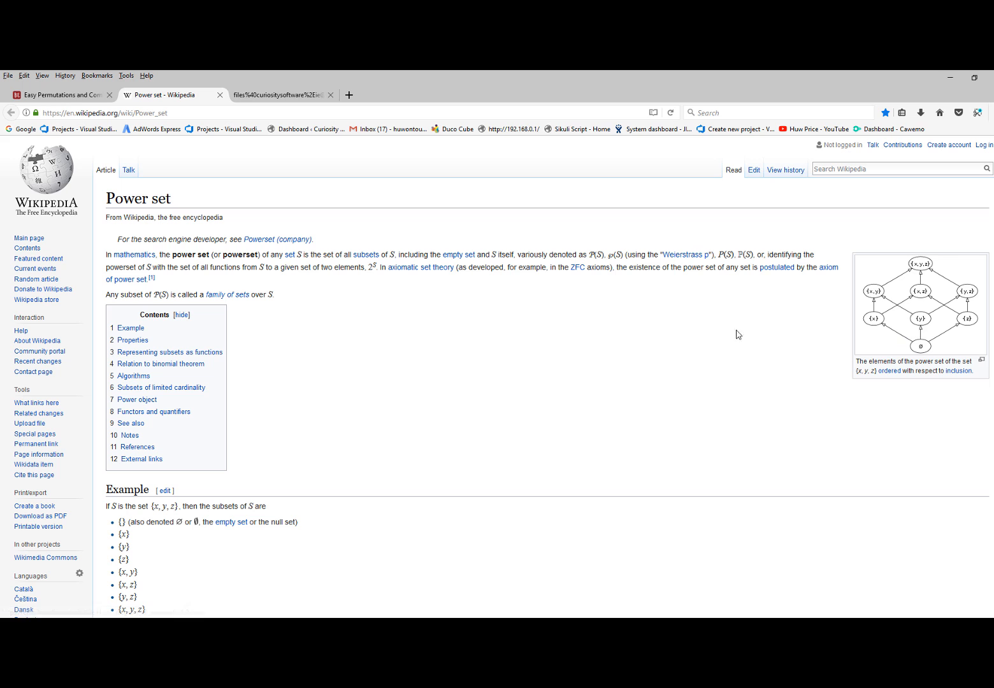
pyautogui.click(70, 95)
pyautogui.click(167, 97)
pyautogui.hotkey('alt', 'Tab')
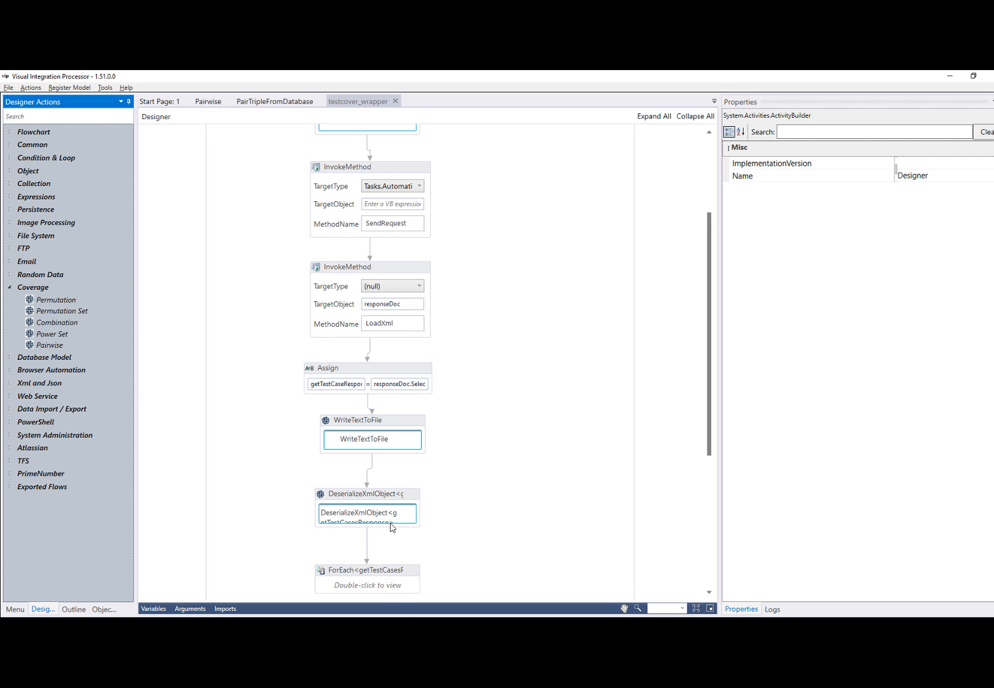
pyautogui.scroll(5, 444, 362)
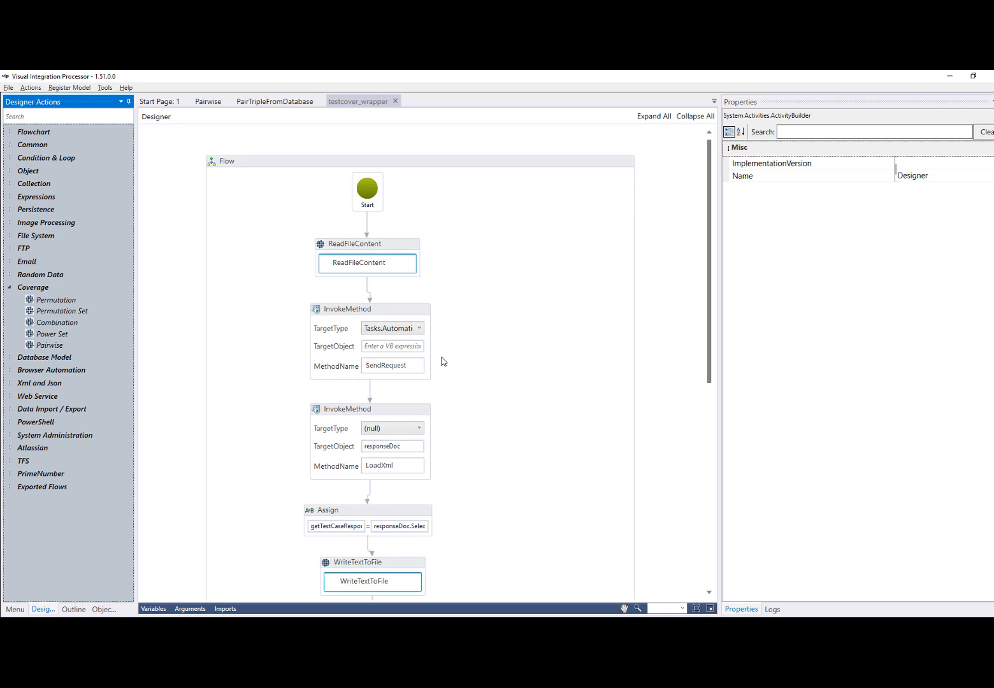
# Open PermutationCombination.vip from the Coverage examples folder and widen the properties area beside the flow
pyautogui.click(8, 87)
pyautogui.click(25, 114)
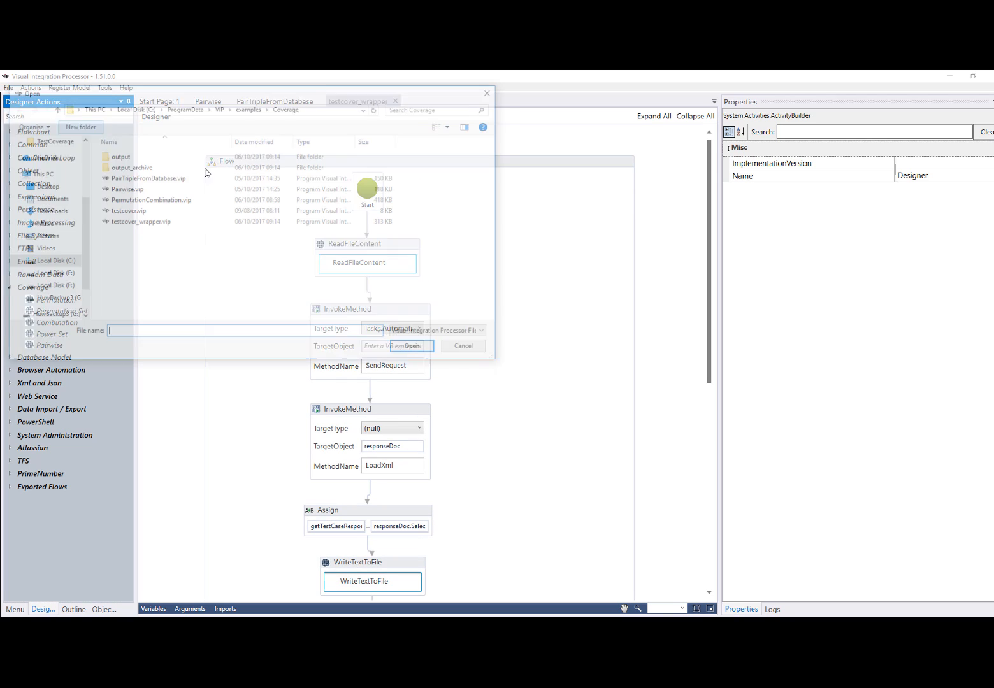
pyautogui.click(162, 201)
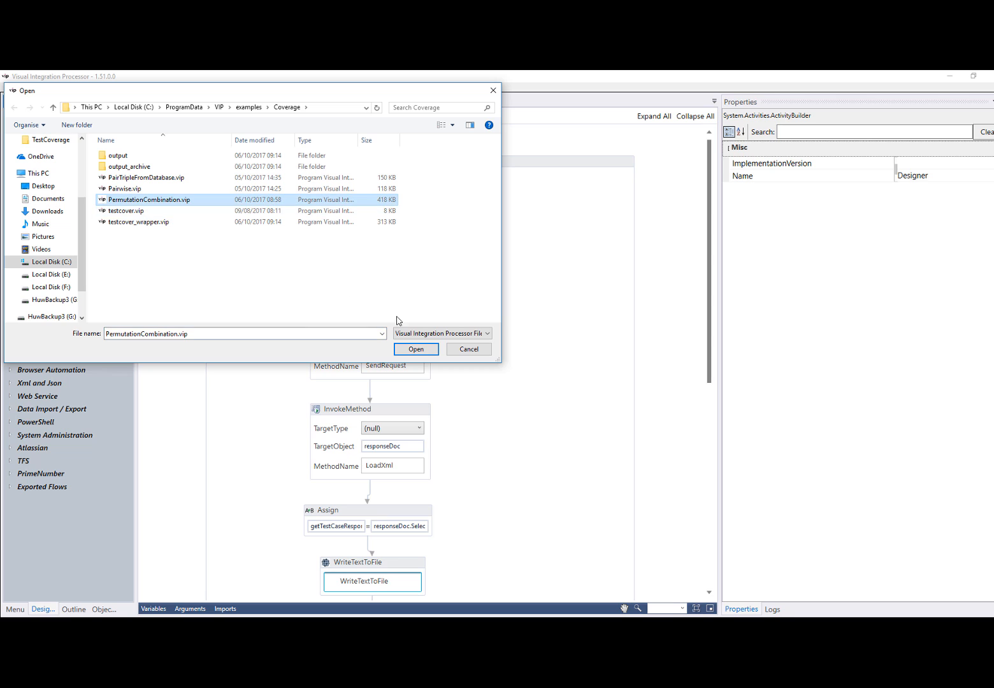
pyautogui.click(416, 350)
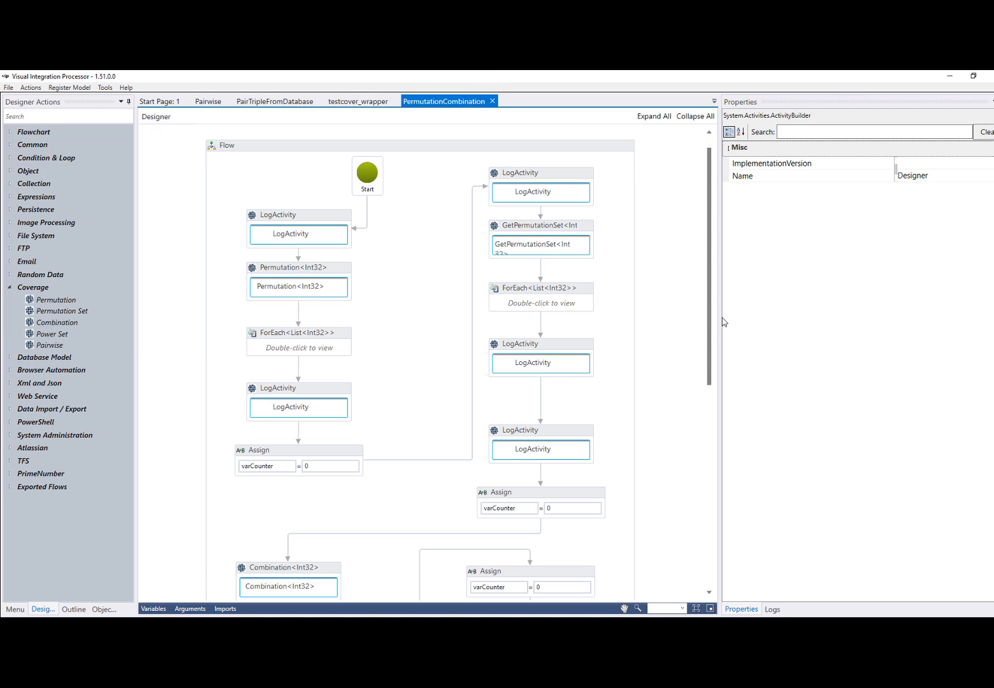
pyautogui.moveTo(724, 322); pyautogui.dragTo(656, 322)
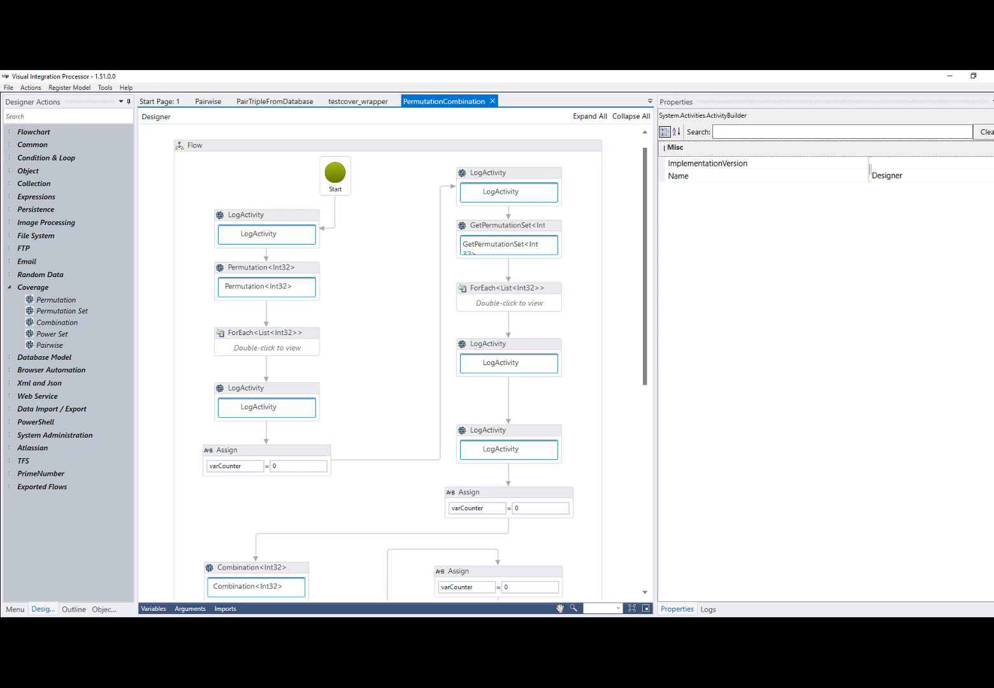
pyautogui.click(676, 610)
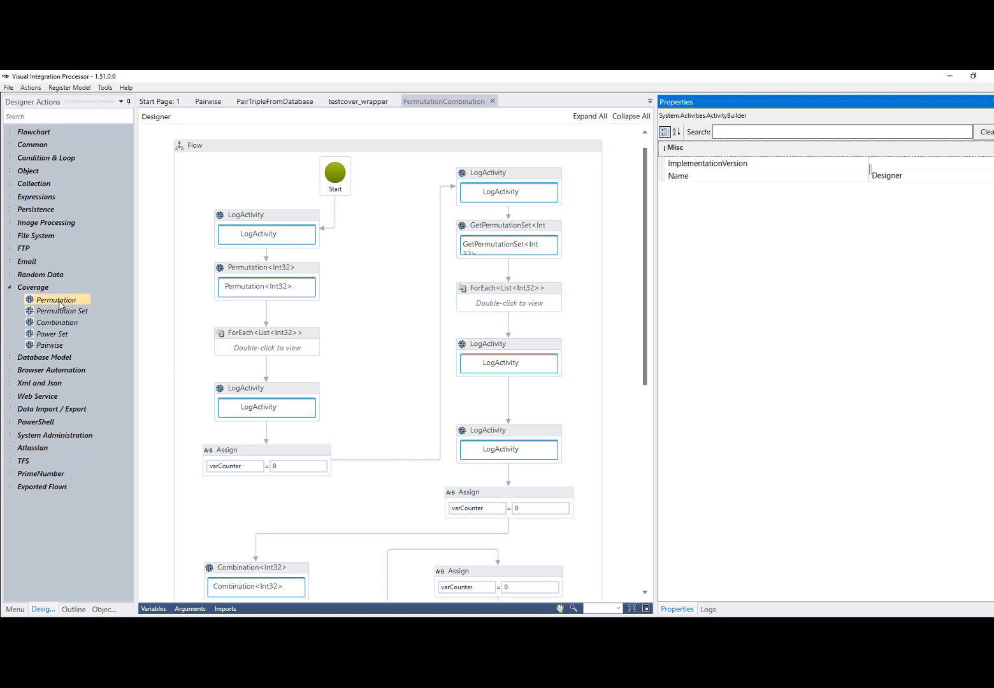
# Delete the connector between the LogActivity after the Permutation loop and the Assign below it, and run the flow
pyautogui.click(266, 438)
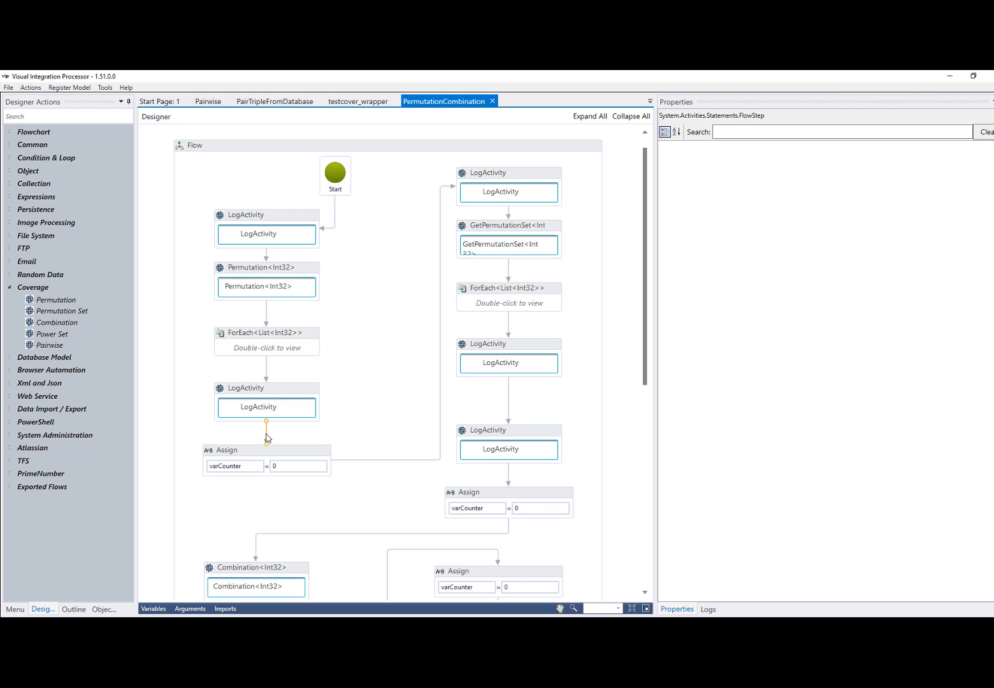
pyautogui.press('Delete')
pyautogui.click(31, 87)
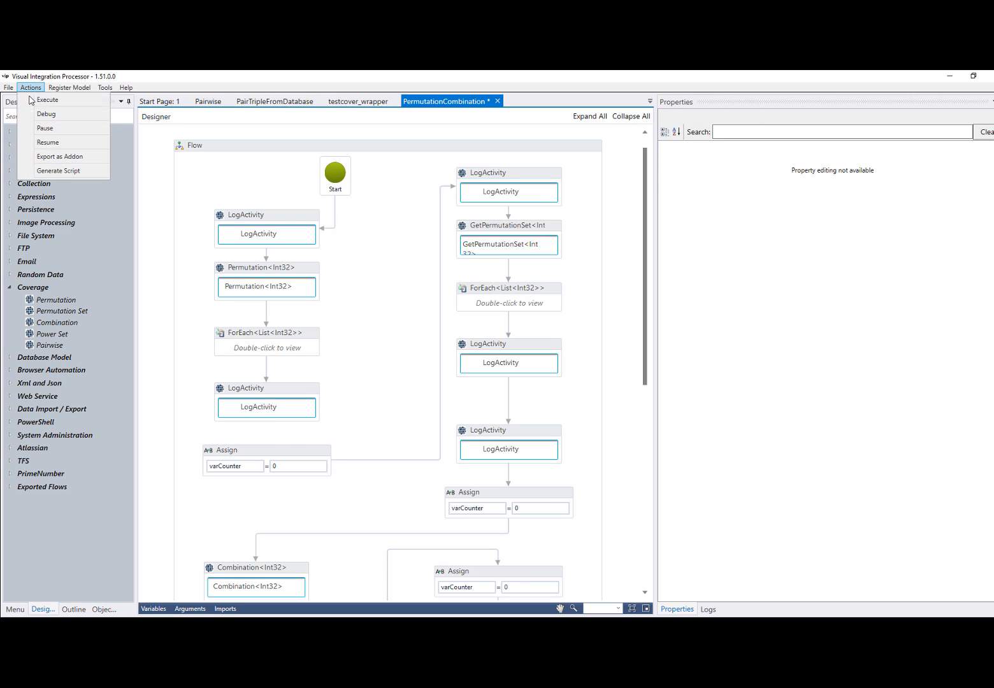
pyautogui.click(46, 100)
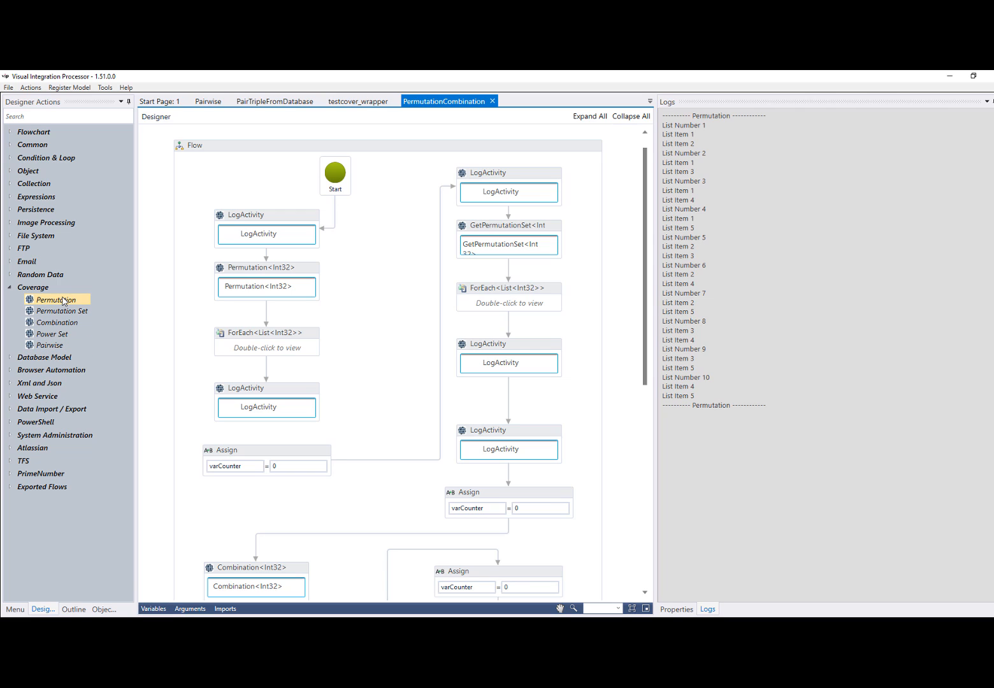
# Try adding an Int32 Permutation activity below the first Assign, view its properties, and remove it
pyautogui.moveTo(61, 303); pyautogui.dragTo(259, 503)
pyautogui.click(188, 210)
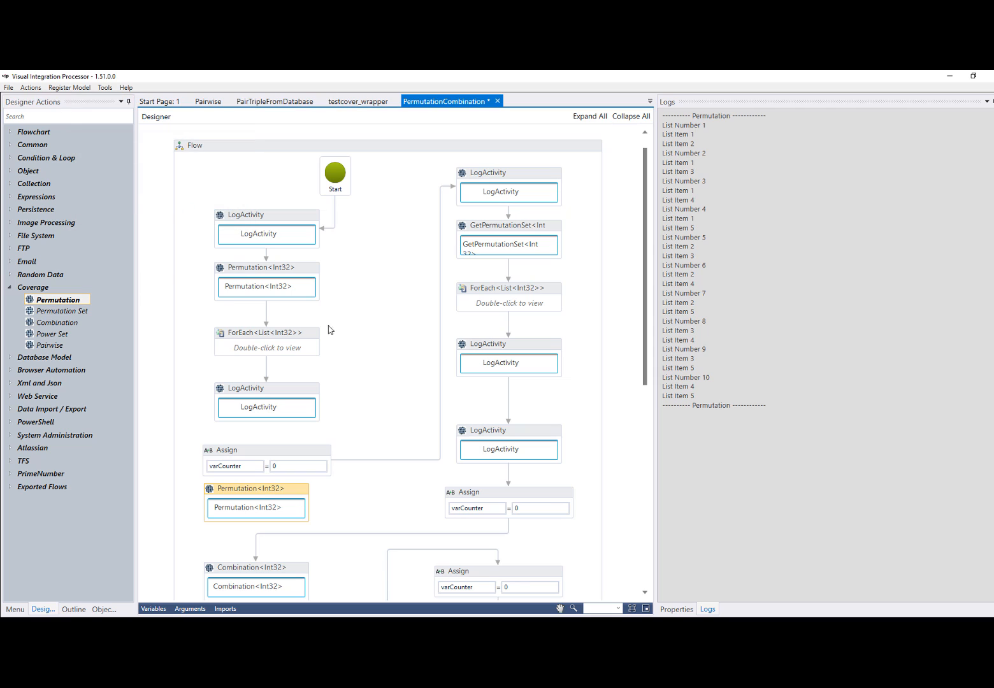
pyautogui.click(680, 610)
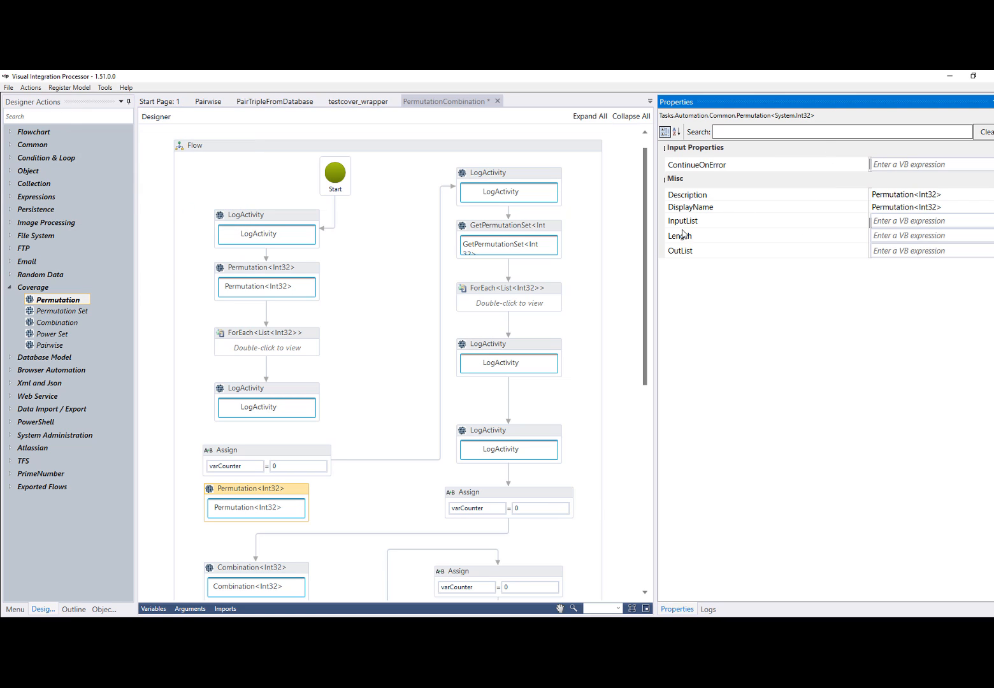
pyautogui.click(296, 490)
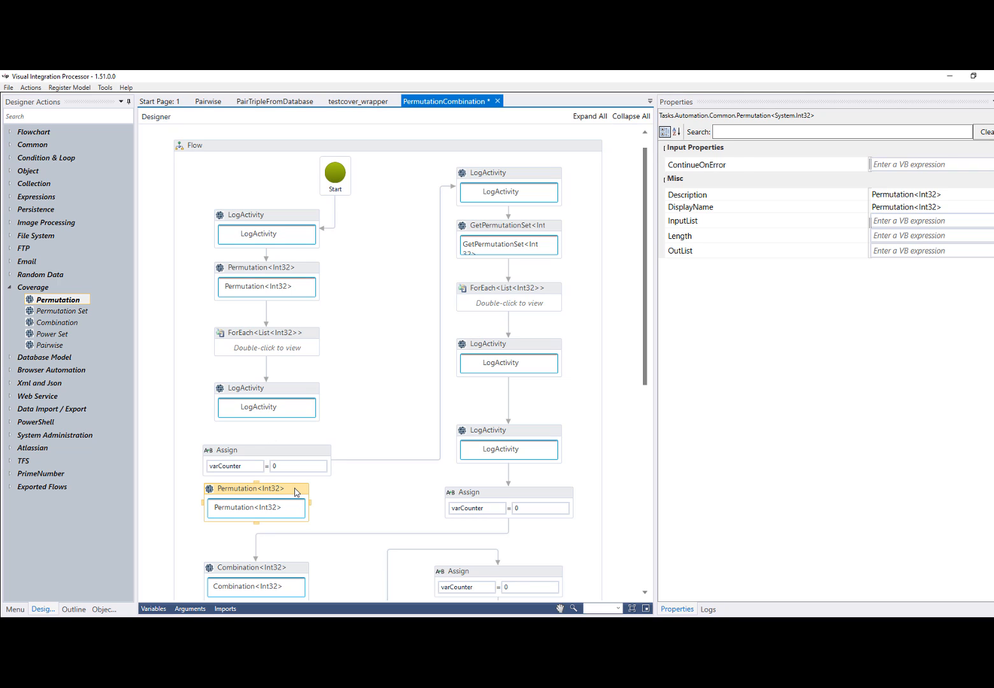
pyautogui.press('Delete')
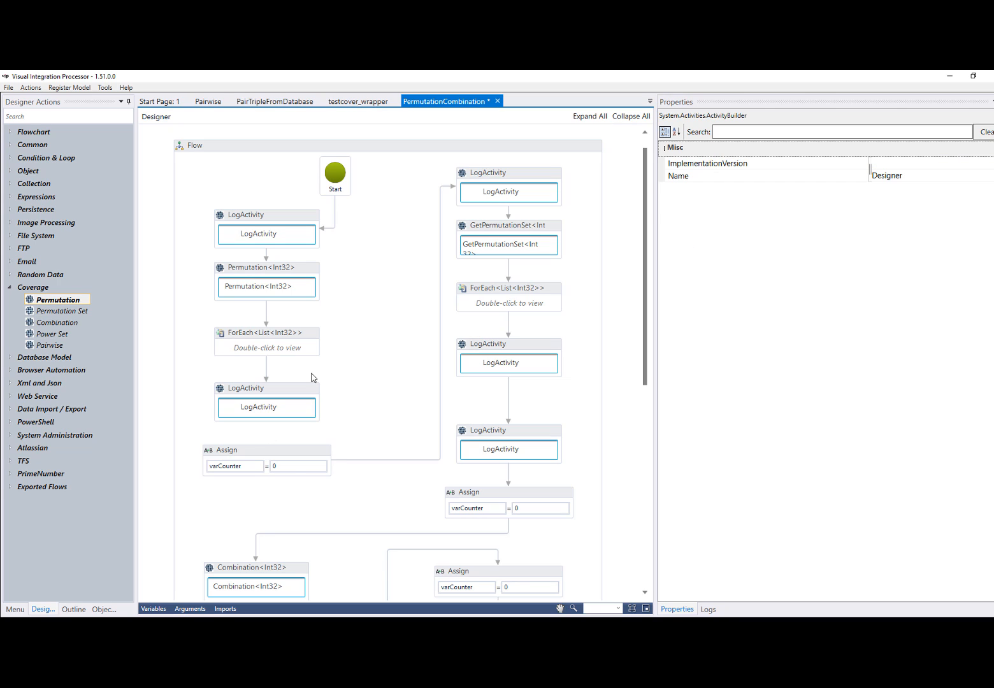
# Examine the items and varLength variables and how the existing Permutation activity uses them, and rerun the flow
pyautogui.click(156, 613)
pyautogui.click(316, 307)
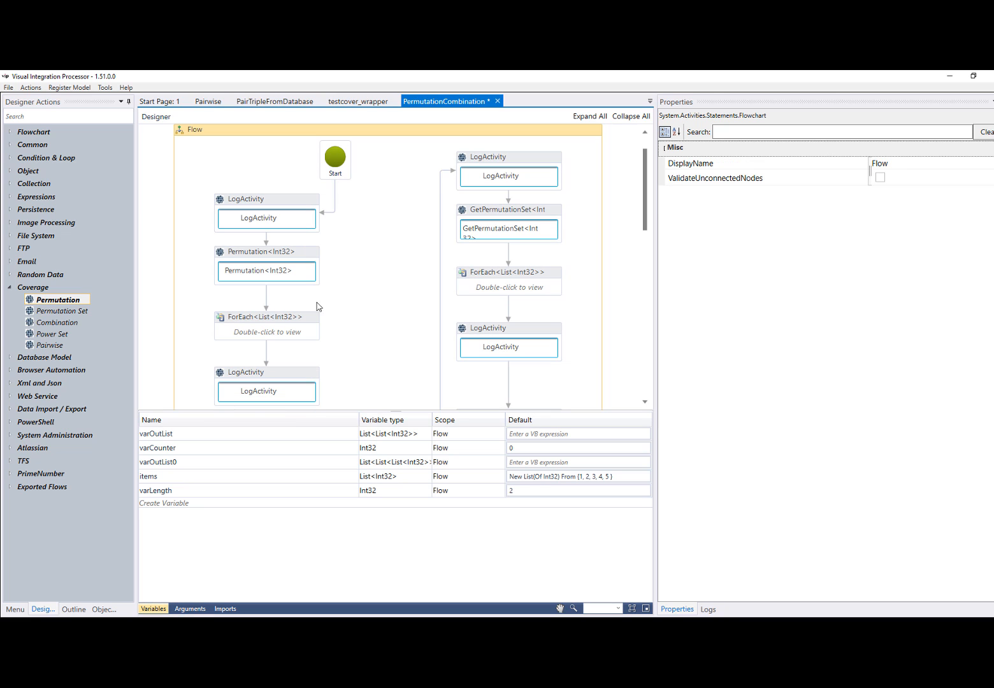
pyautogui.click(166, 481)
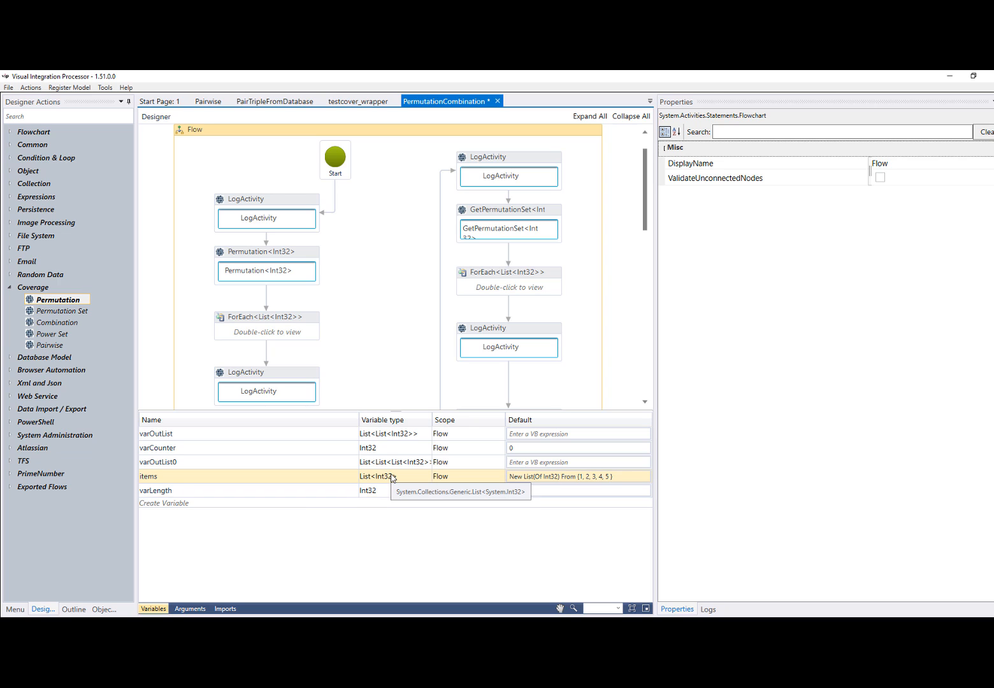
pyautogui.click(569, 490)
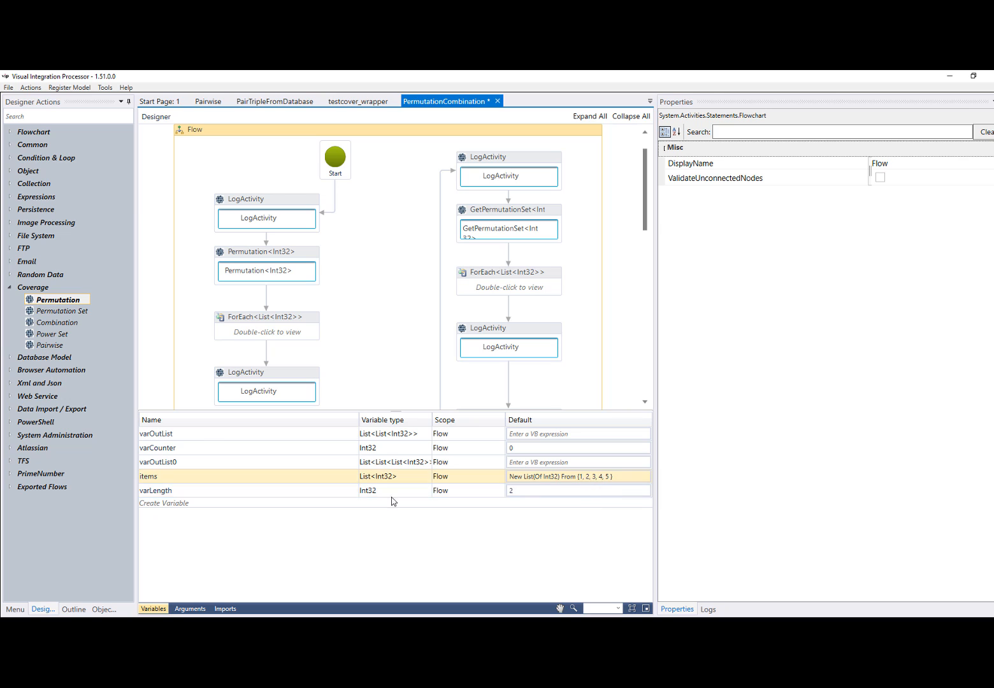
pyautogui.click(312, 256)
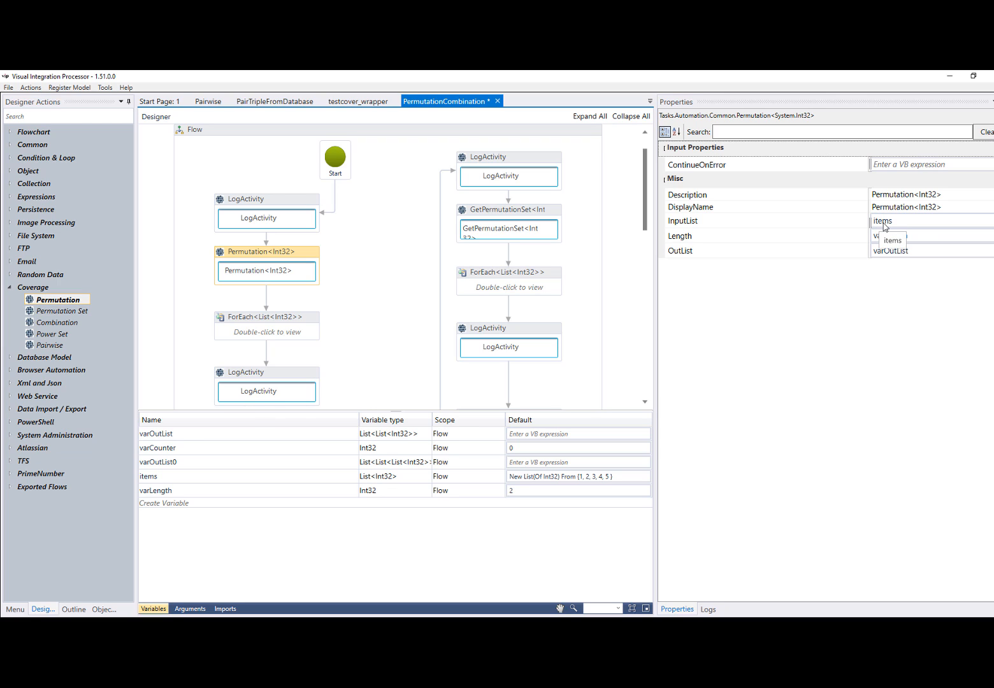
pyautogui.click(153, 609)
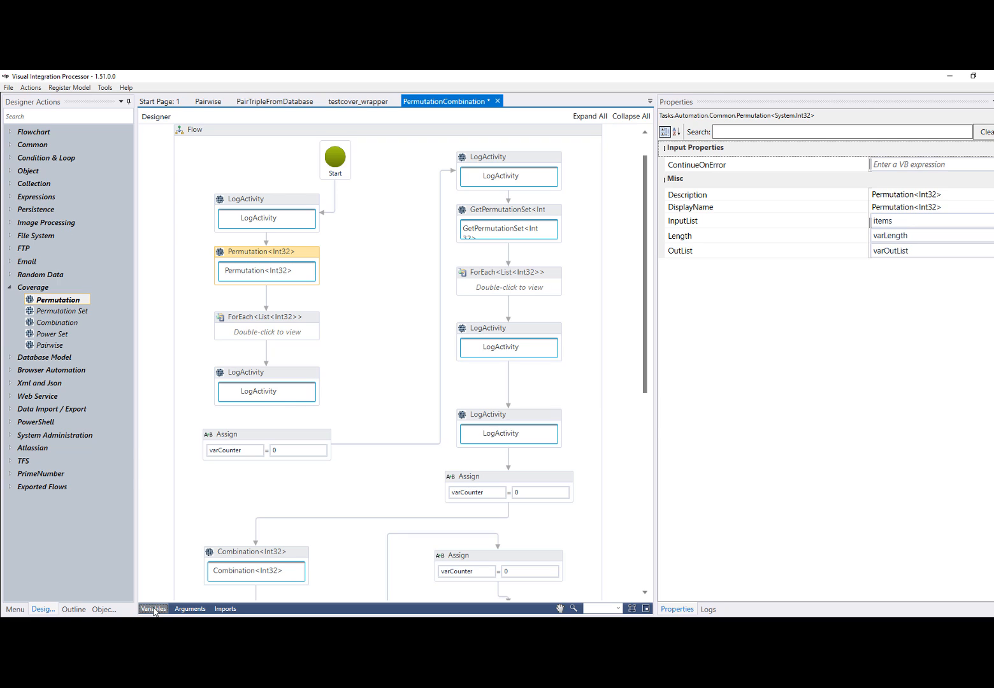
pyautogui.click(153, 609)
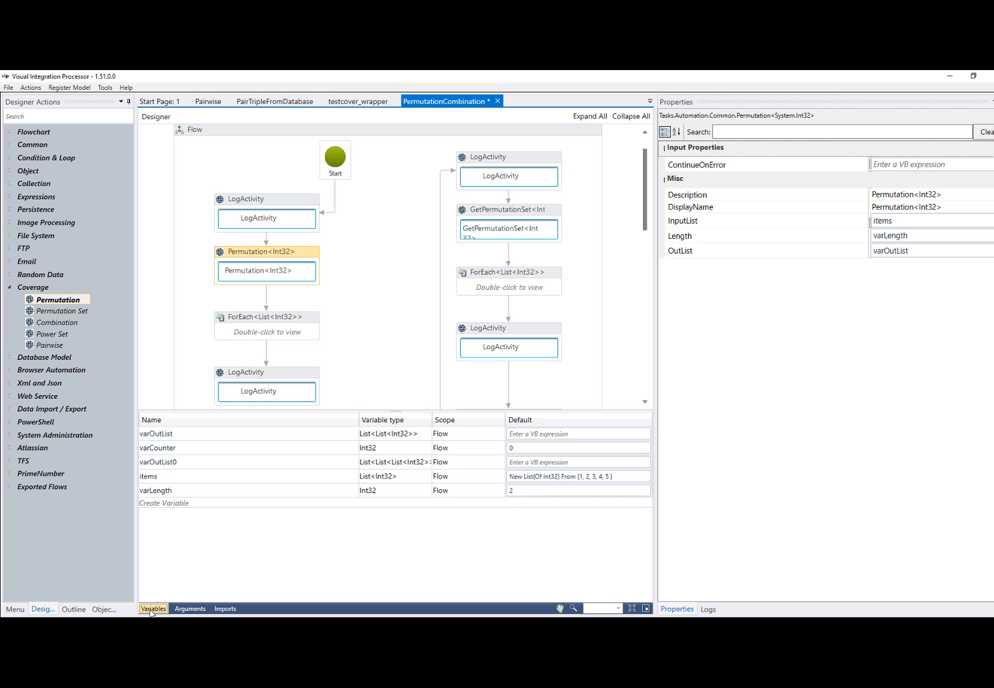
pyautogui.click(152, 609)
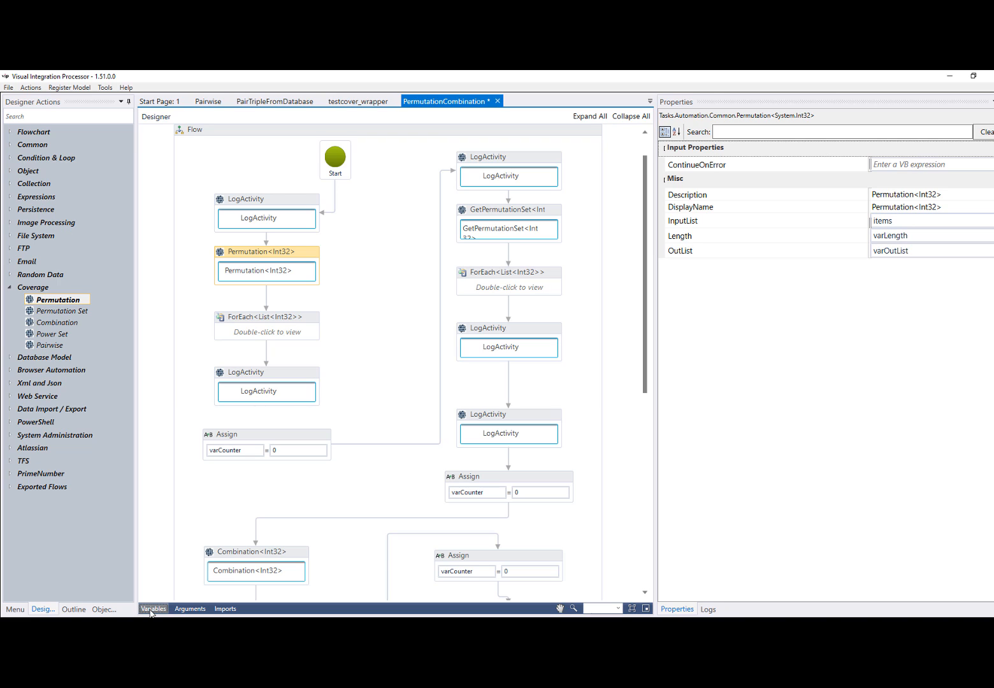
pyautogui.click(31, 88)
pyautogui.click(43, 100)
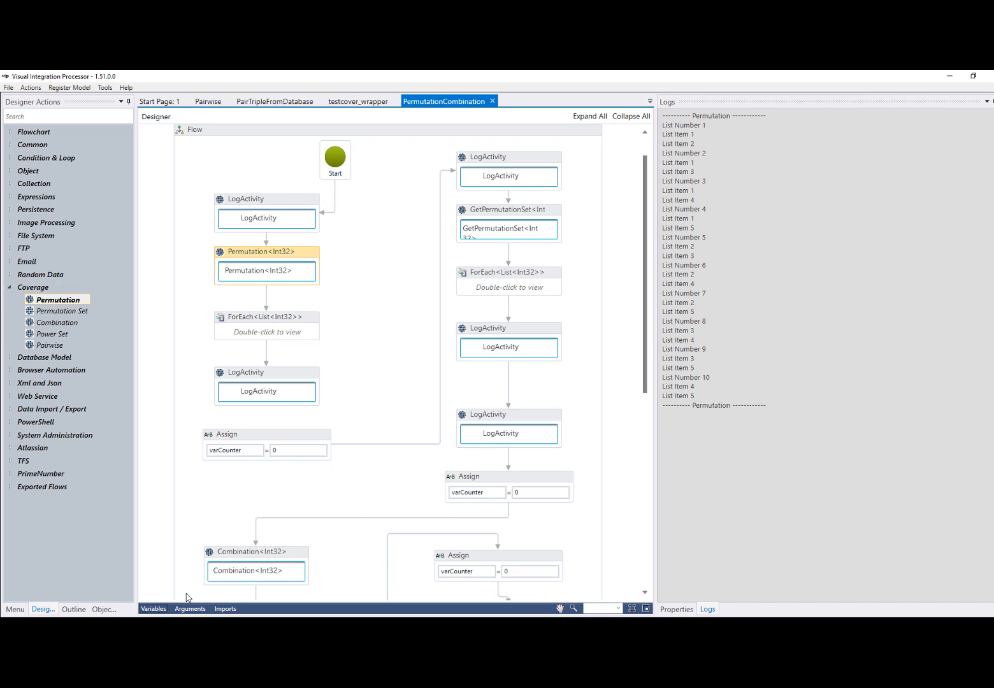
# Set the default of the varLength variable to 3 and run the flow
pyautogui.click(160, 609)
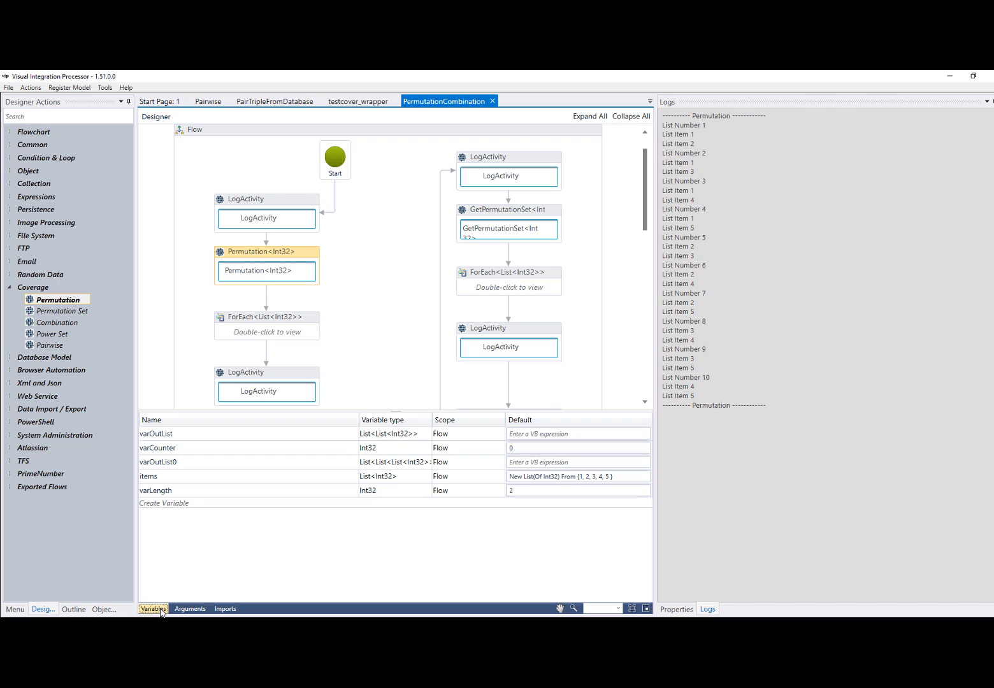
pyautogui.click(519, 496)
pyautogui.click(514, 491)
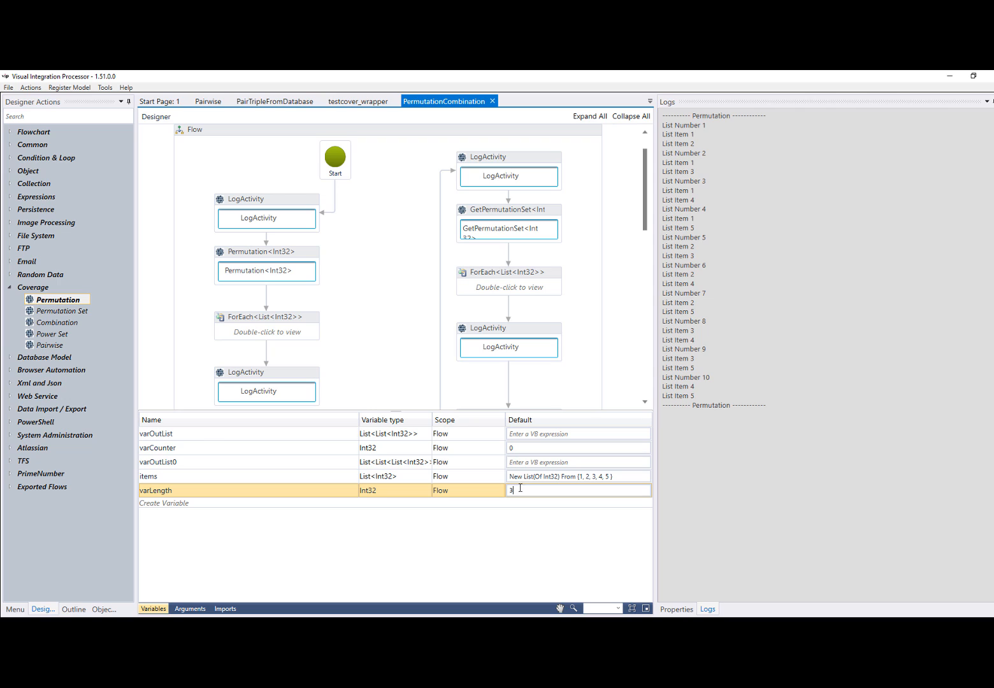
pyautogui.write('3')
pyautogui.click(585, 369)
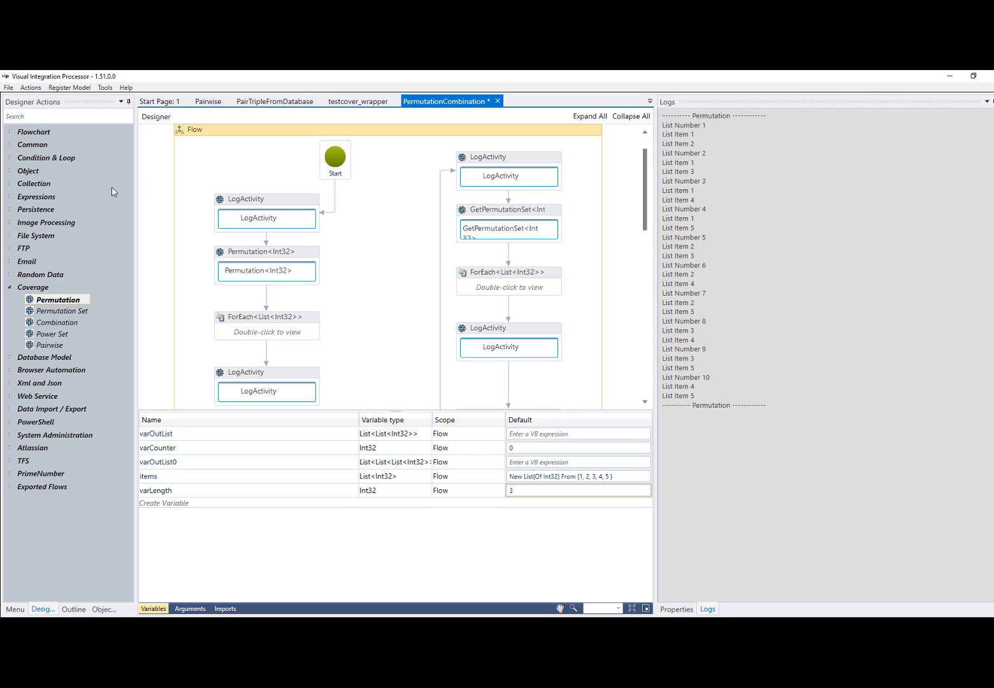
pyautogui.click(30, 87)
pyautogui.click(37, 100)
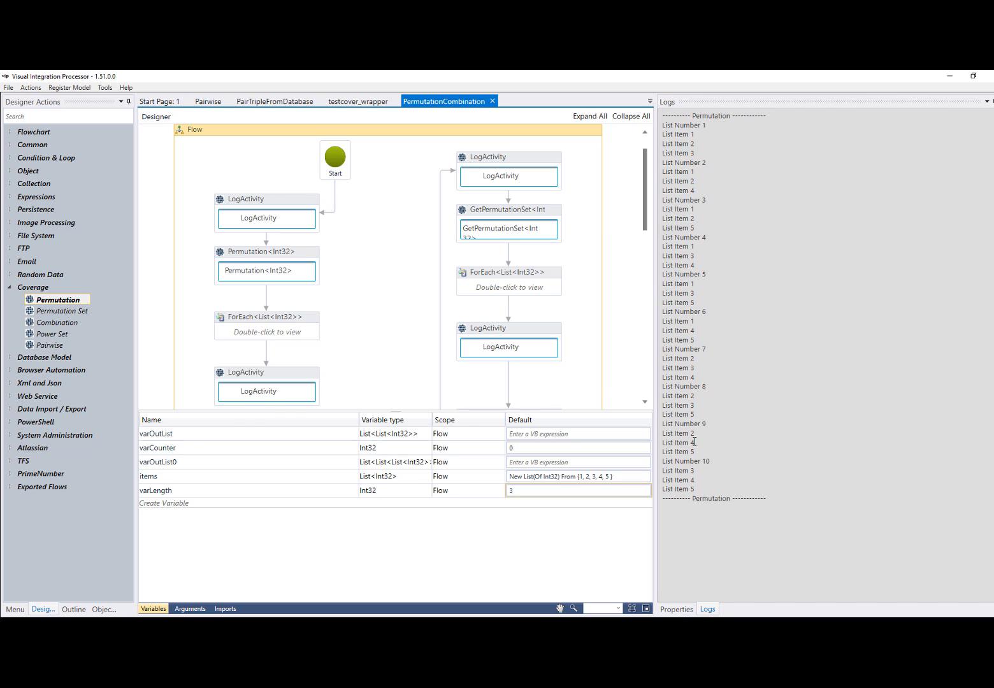
# Set the default of varLength to 2 and reconnect the LogActivity after the Permutation loop to the Assign below it
pyautogui.click(493, 491)
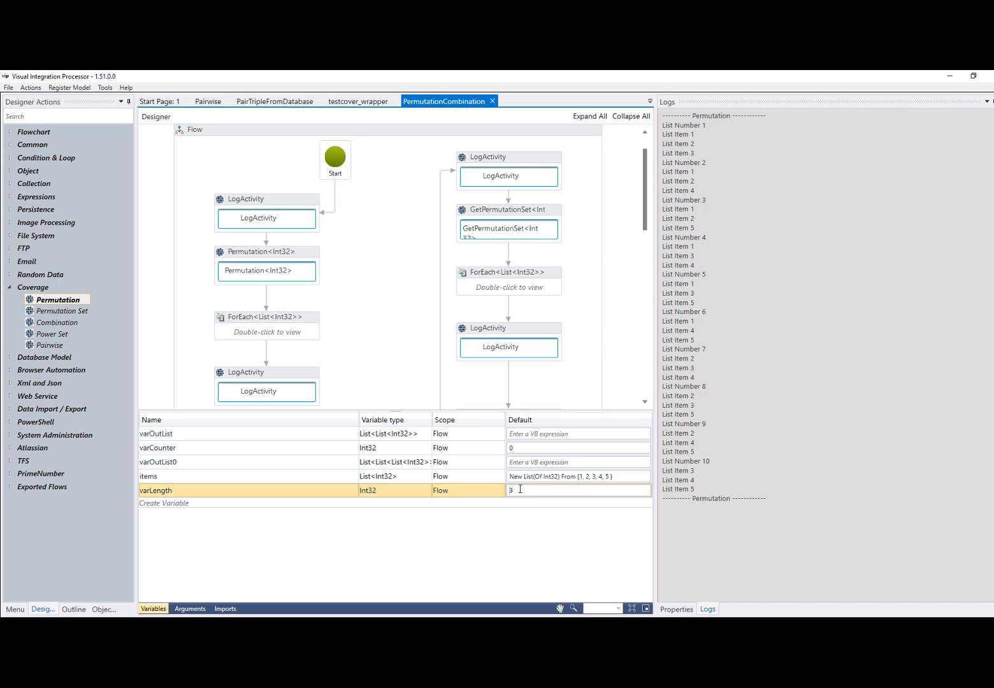
pyautogui.click(521, 489)
pyautogui.write('2')
pyautogui.click(153, 609)
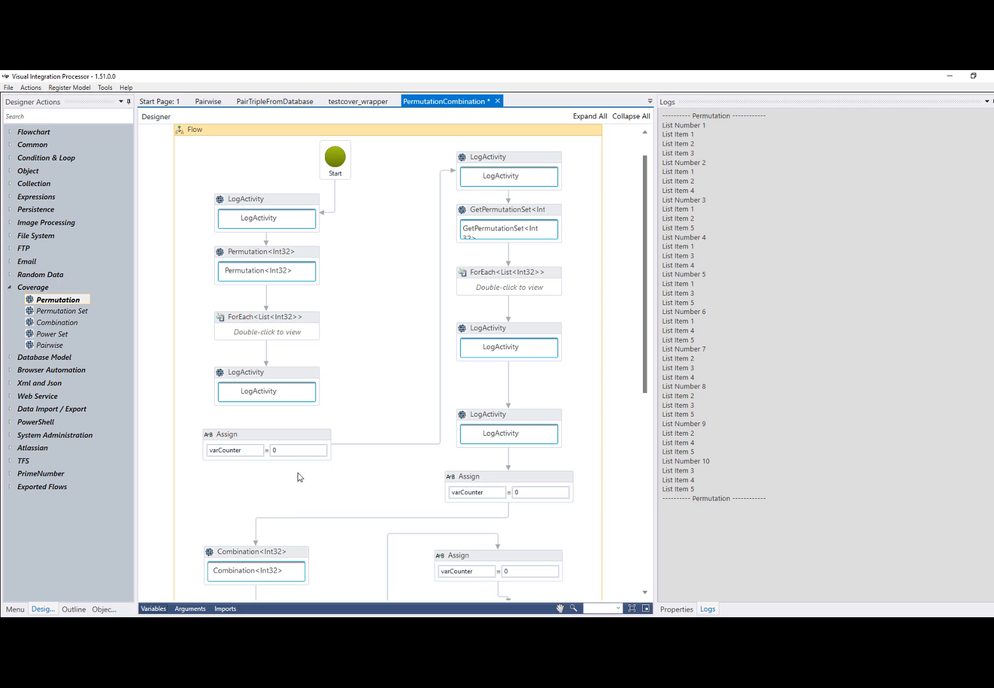
pyautogui.moveTo(267, 408); pyautogui.dragTo(271, 431)
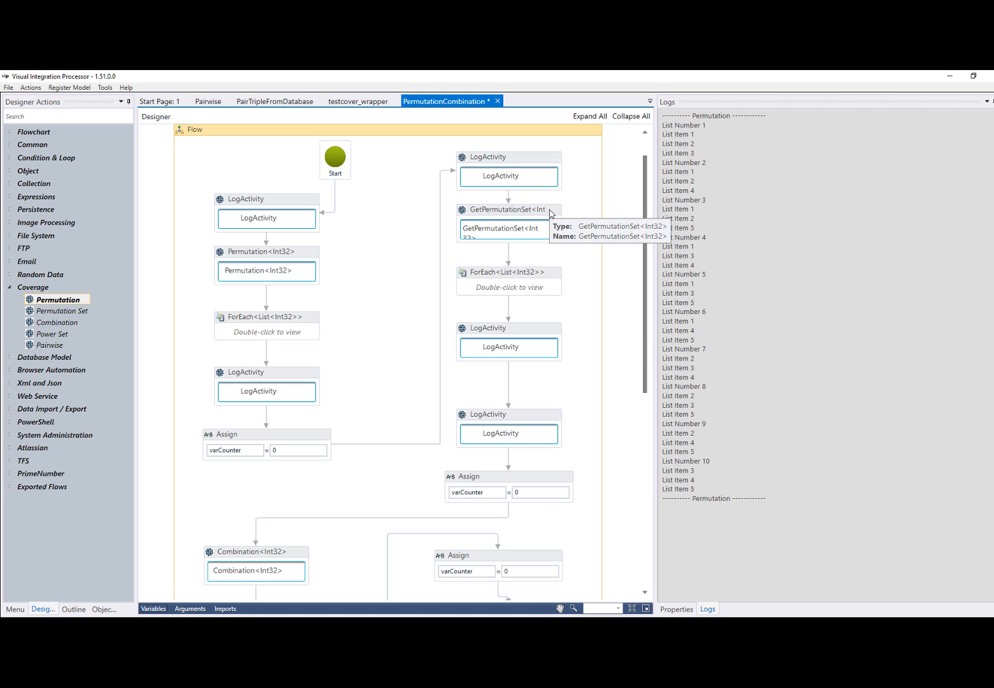
# Review the permutations section of the Easy Permutations and Combinations article in the browser, and return to Visual Integration Processor
pyautogui.click(122, 627)
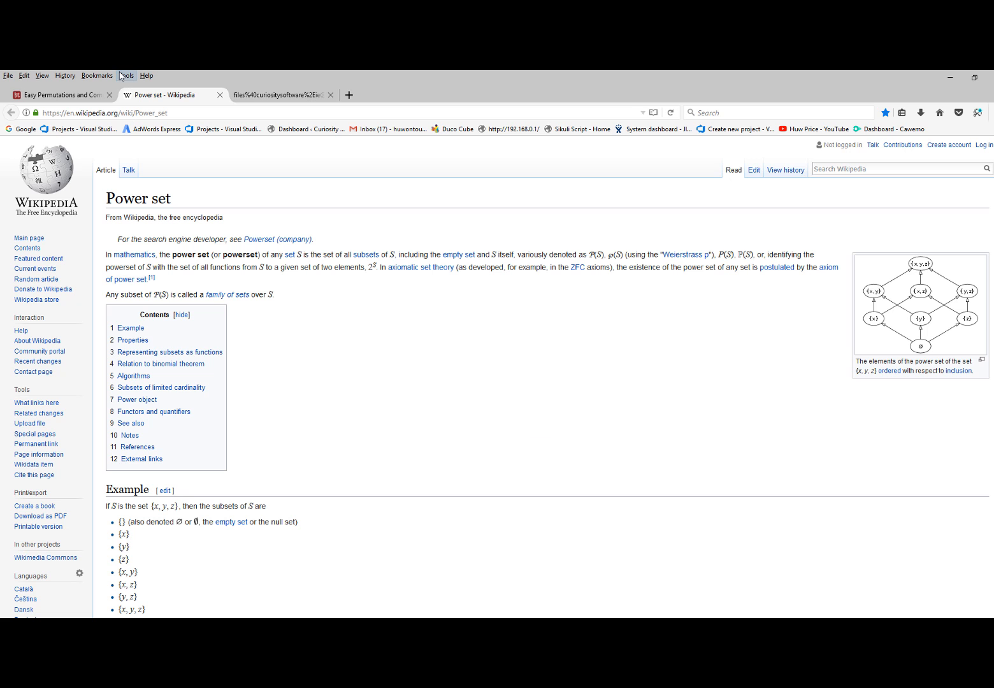
pyautogui.click(64, 94)
pyautogui.scroll(-8, 357, 379)
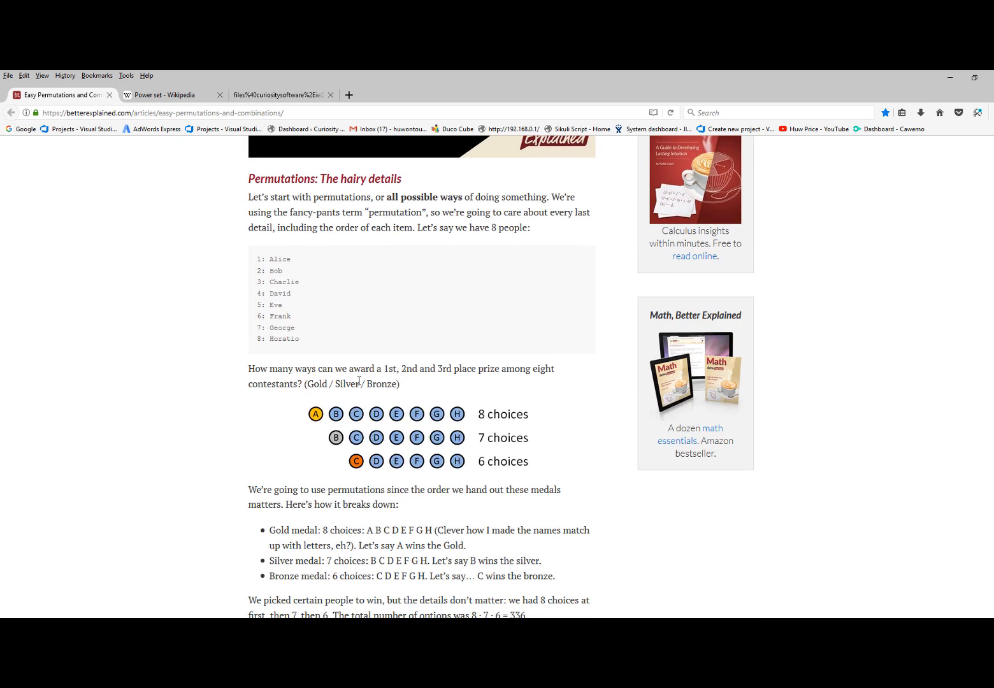
pyautogui.scroll(-5, 359, 381)
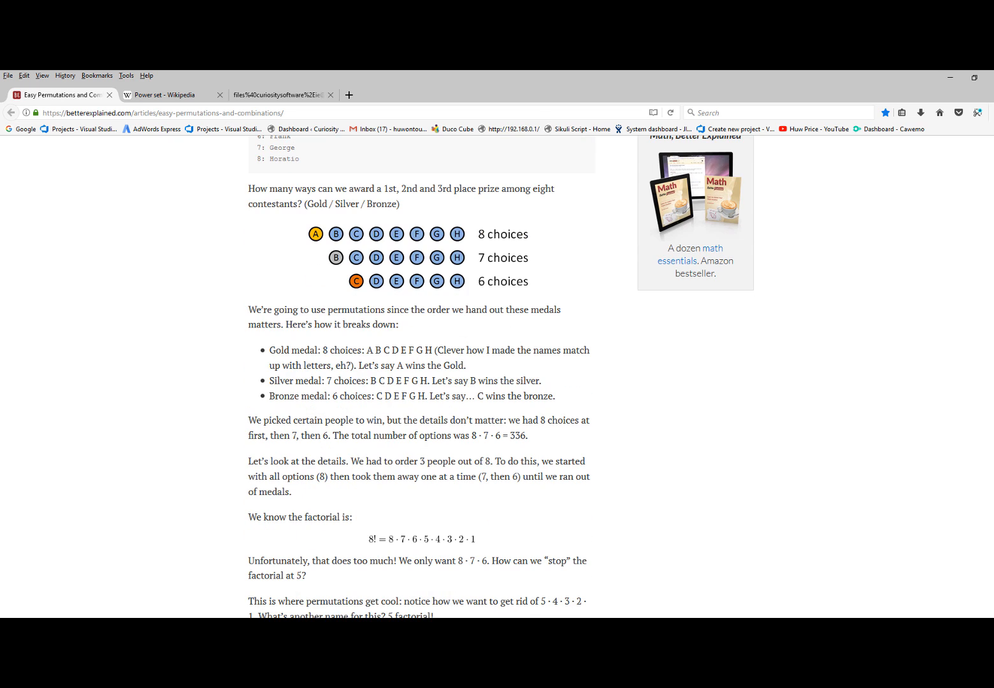
pyautogui.click(319, 627)
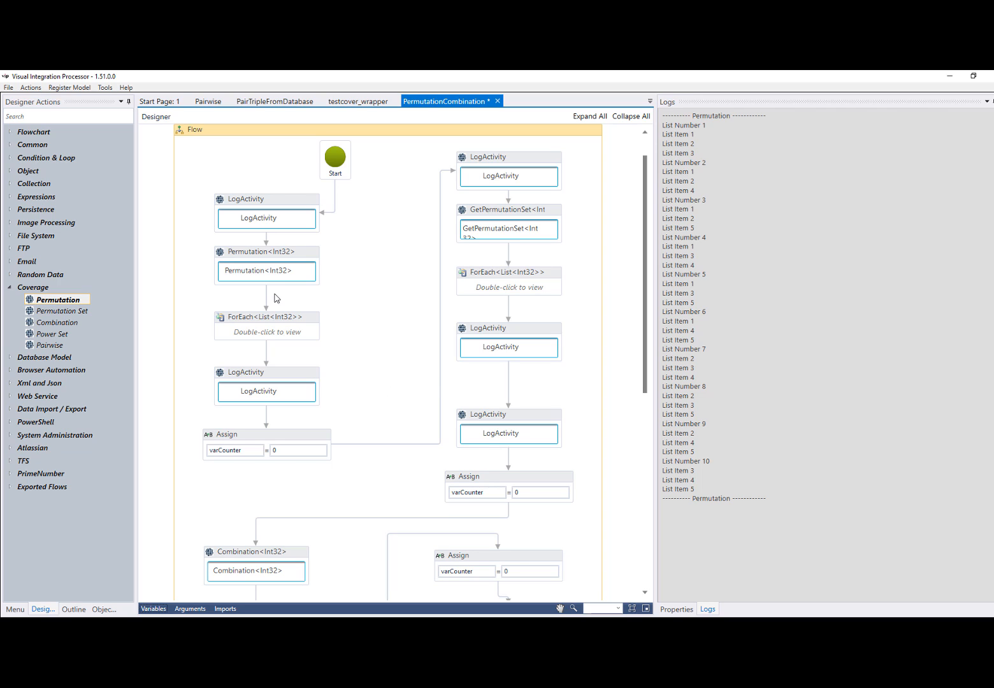
# Delete the connector between the last LogActivity of the permutation set branch and the Assign below it, and run the flow
pyautogui.click(509, 461)
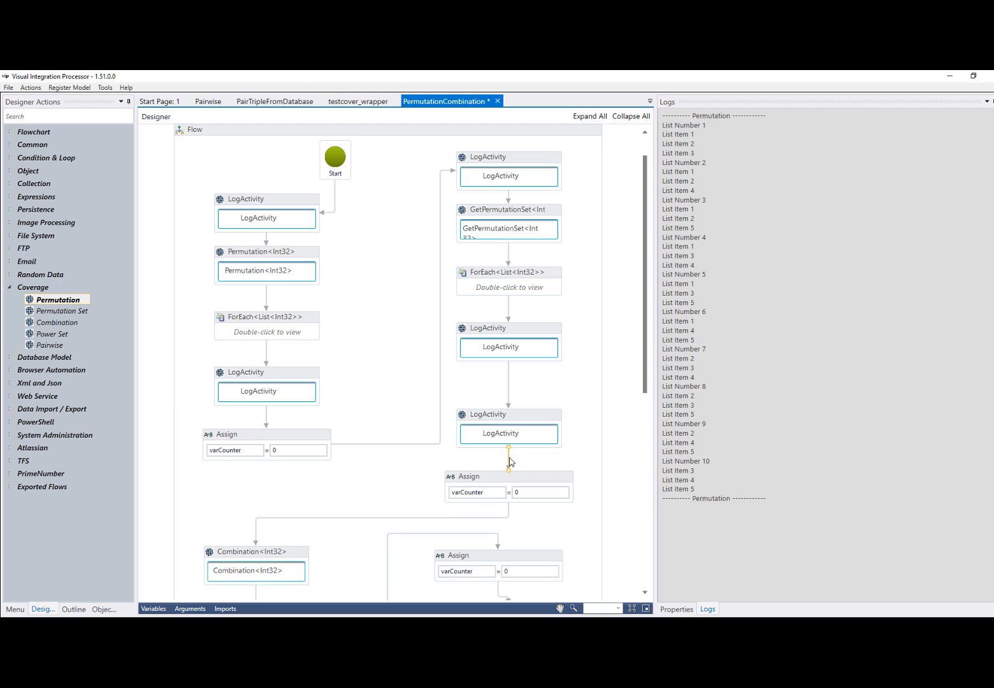
pyautogui.press('Delete')
pyautogui.click(29, 88)
pyautogui.click(34, 99)
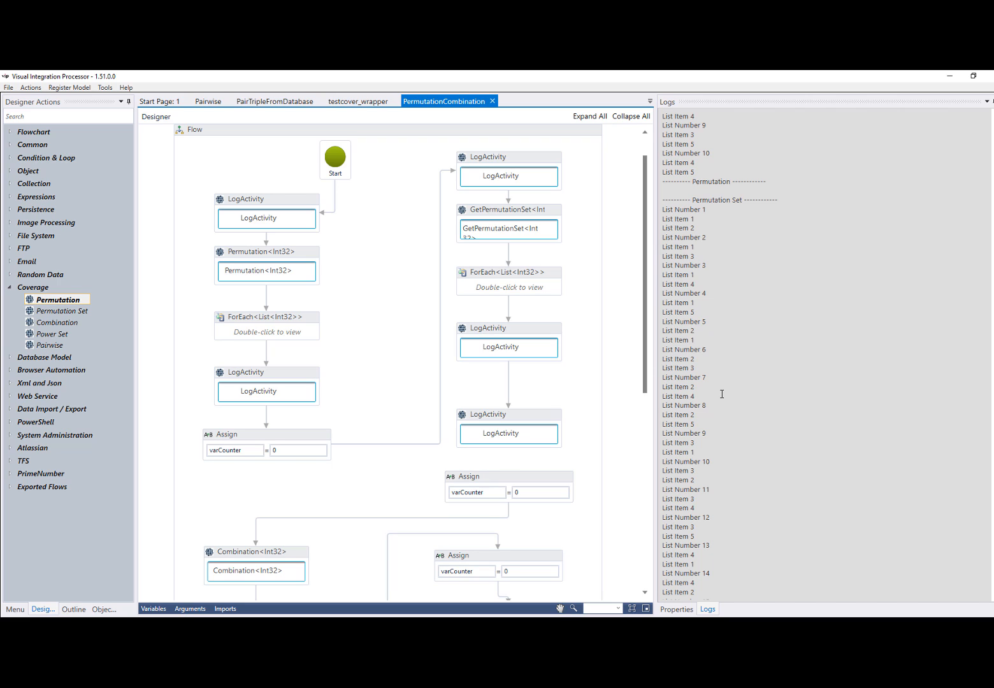
# Inspect the properties of the GetPermutationSet<Int32> activity and the arguments and variables of the flow
pyautogui.click(56, 312)
pyautogui.click(64, 302)
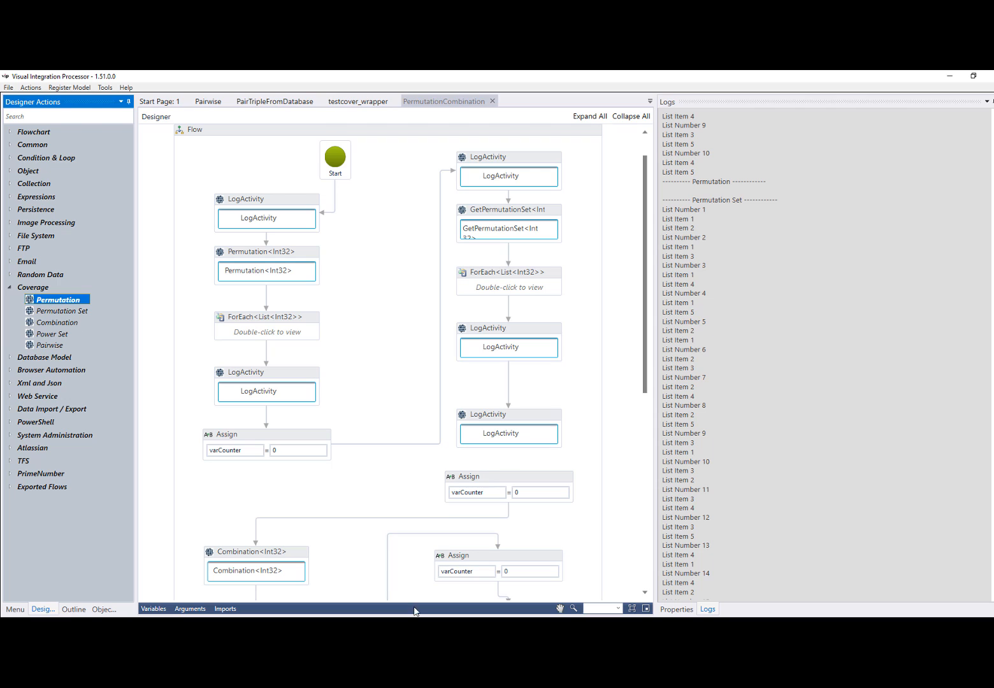
pyautogui.click(189, 609)
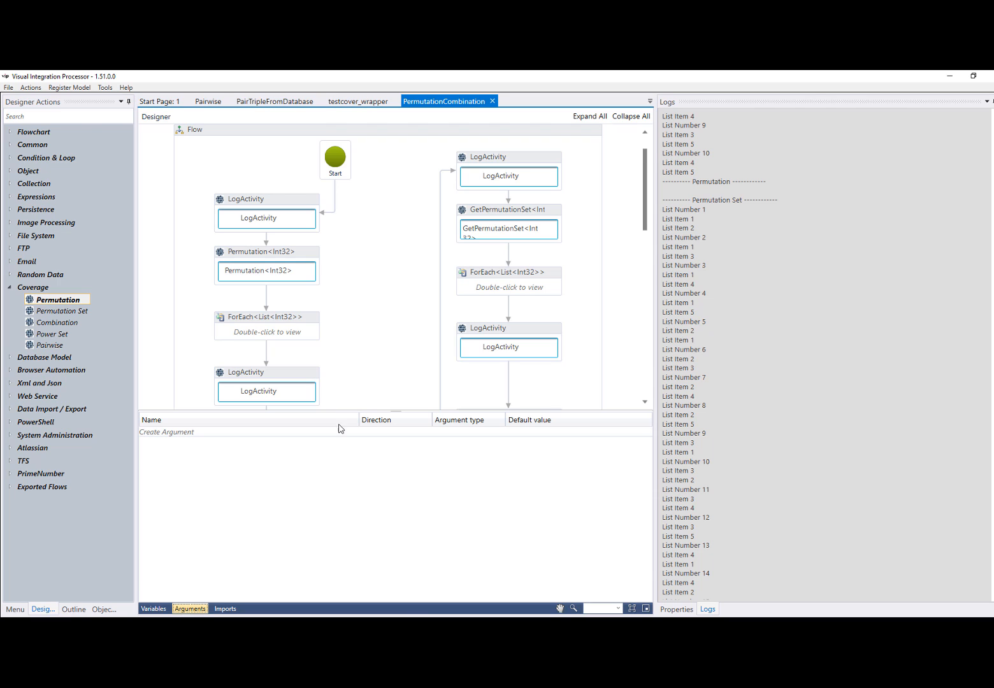
pyautogui.click(550, 224)
pyautogui.click(678, 609)
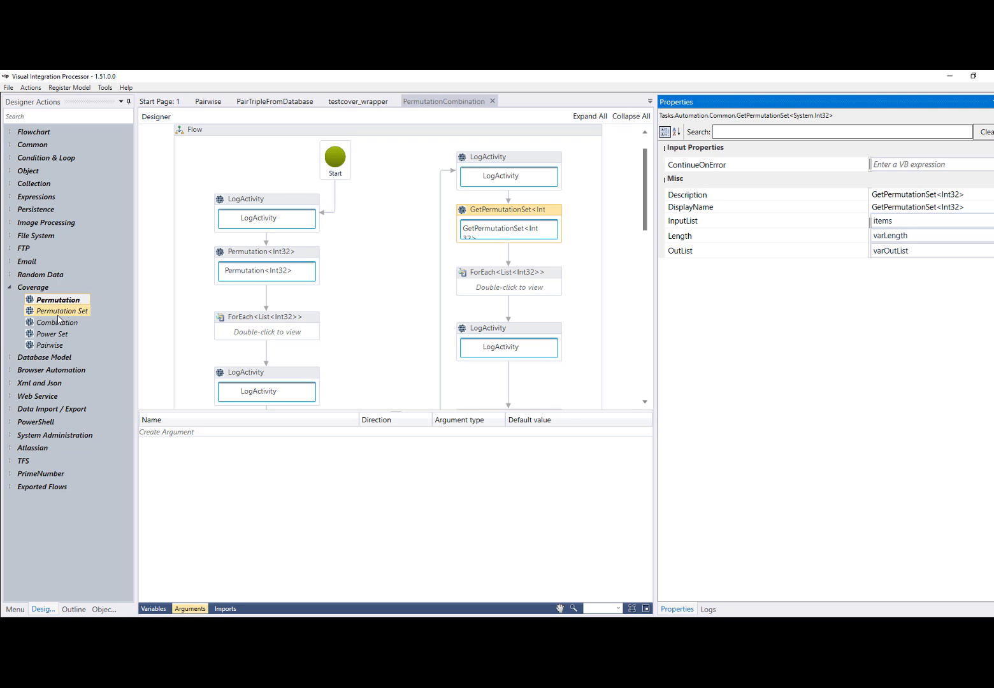
pyautogui.click(153, 611)
pyautogui.click(153, 609)
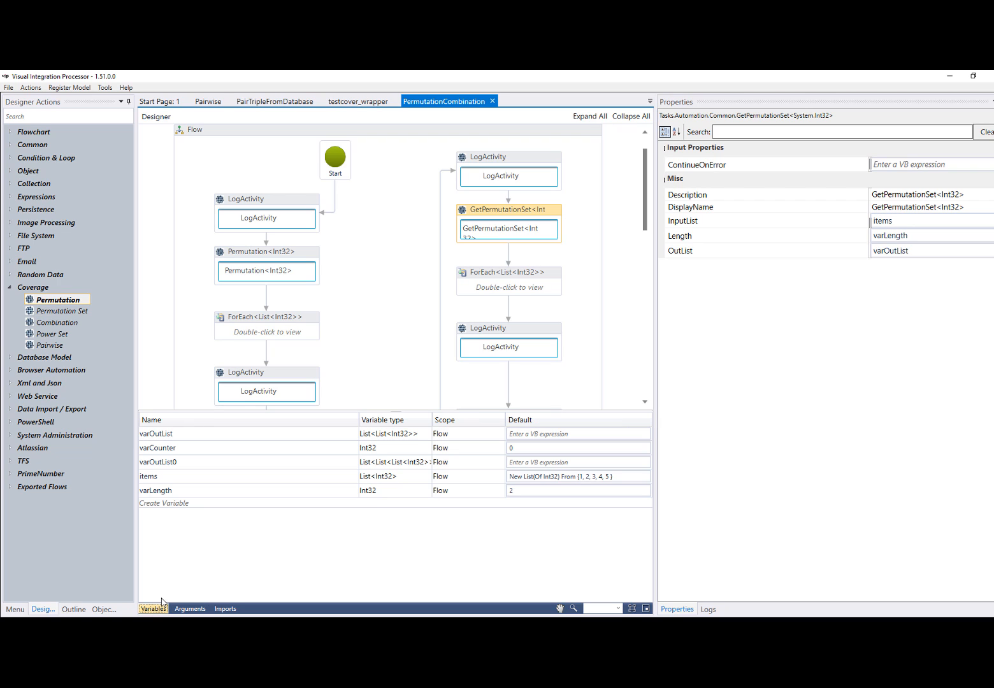
pyautogui.click(152, 609)
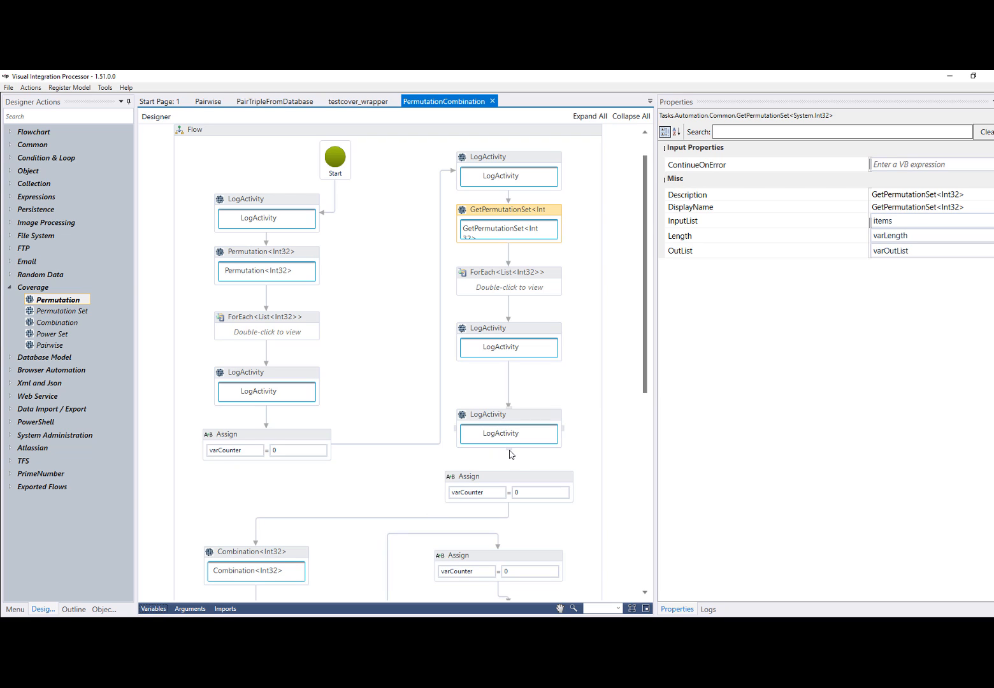
# Reconnect the last LogActivity of the permutation set branch to the Assign below it
pyautogui.moveTo(509, 453); pyautogui.dragTo(511, 474)
pyautogui.scroll(-2, 359, 513)
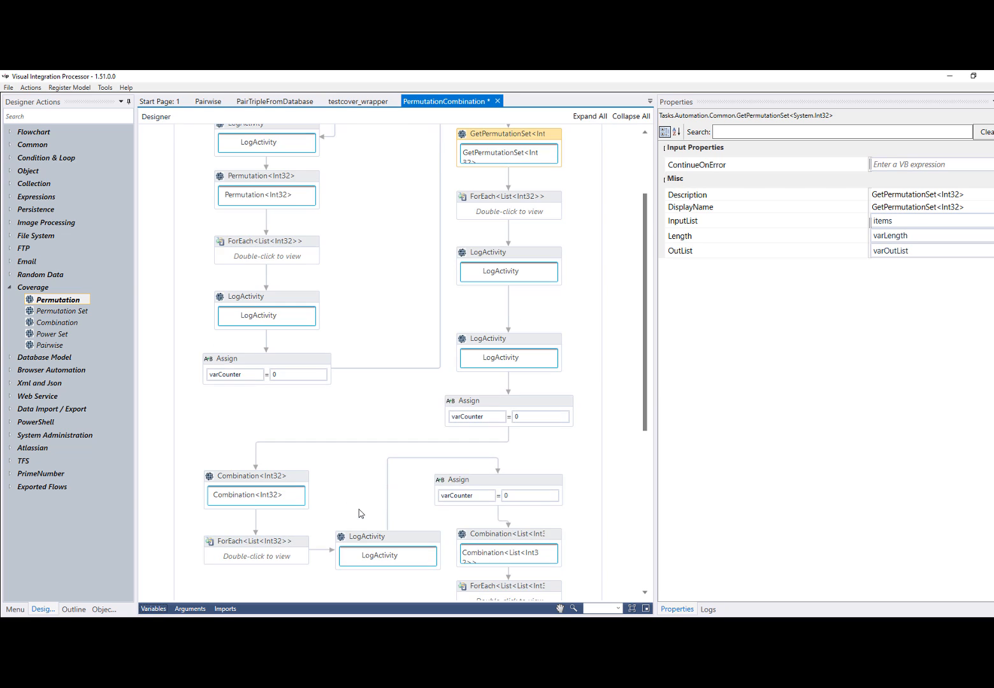
pyautogui.scroll(-1, 353, 470)
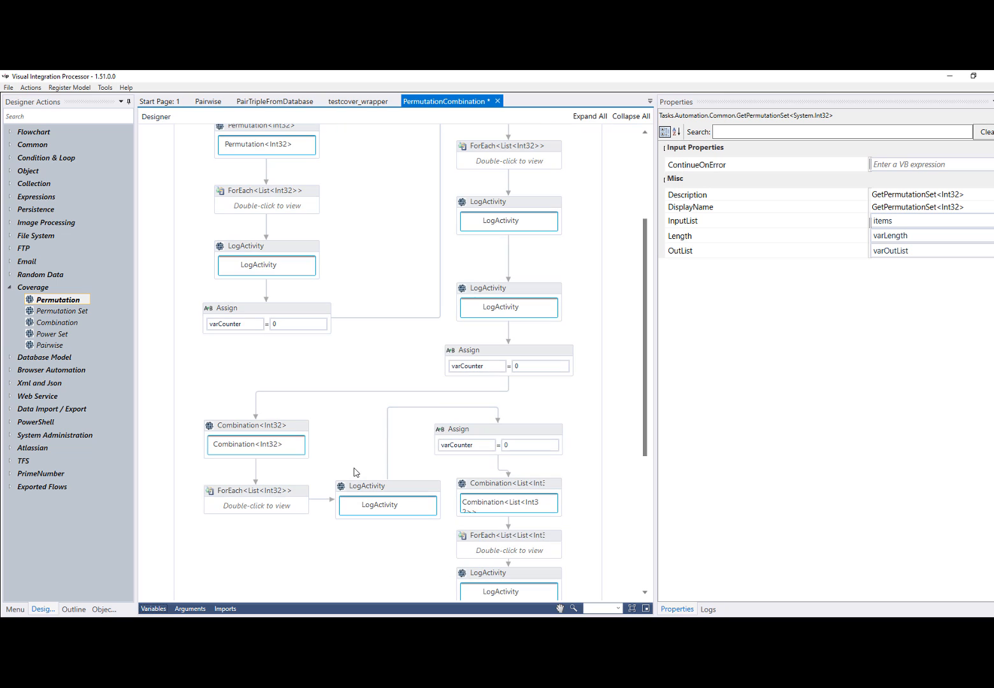
# Select the Combination<Int32> activity, review the Combinations section of the Easy Permutations and Combinations article in the browser, and return to Visual Integration Processor
pyautogui.click(298, 430)
pyautogui.click(191, 627)
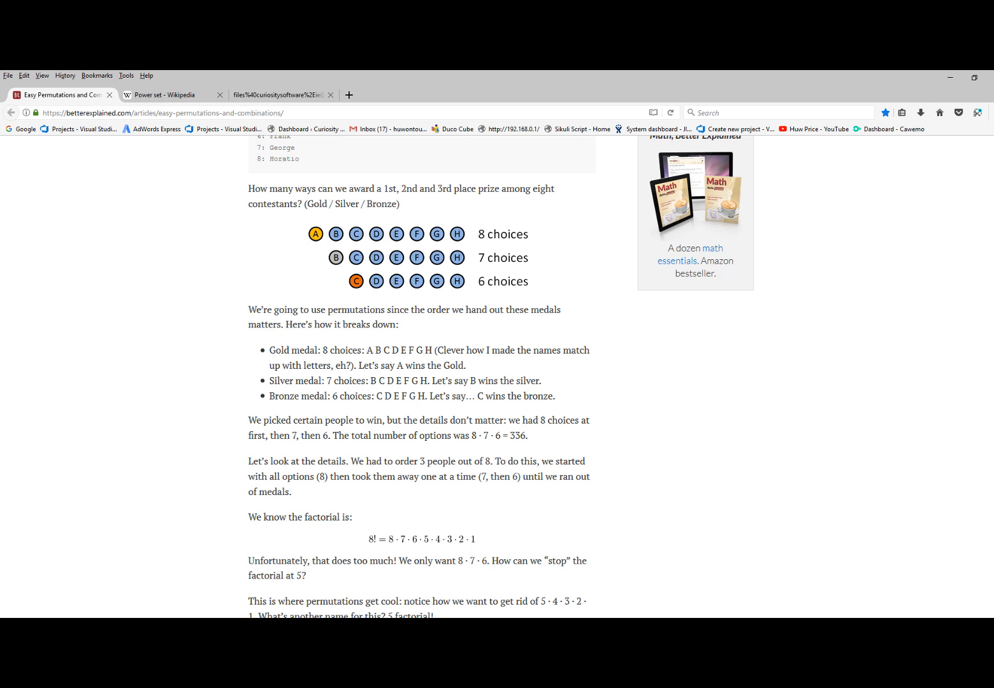
pyautogui.scroll(-10, 369, 324)
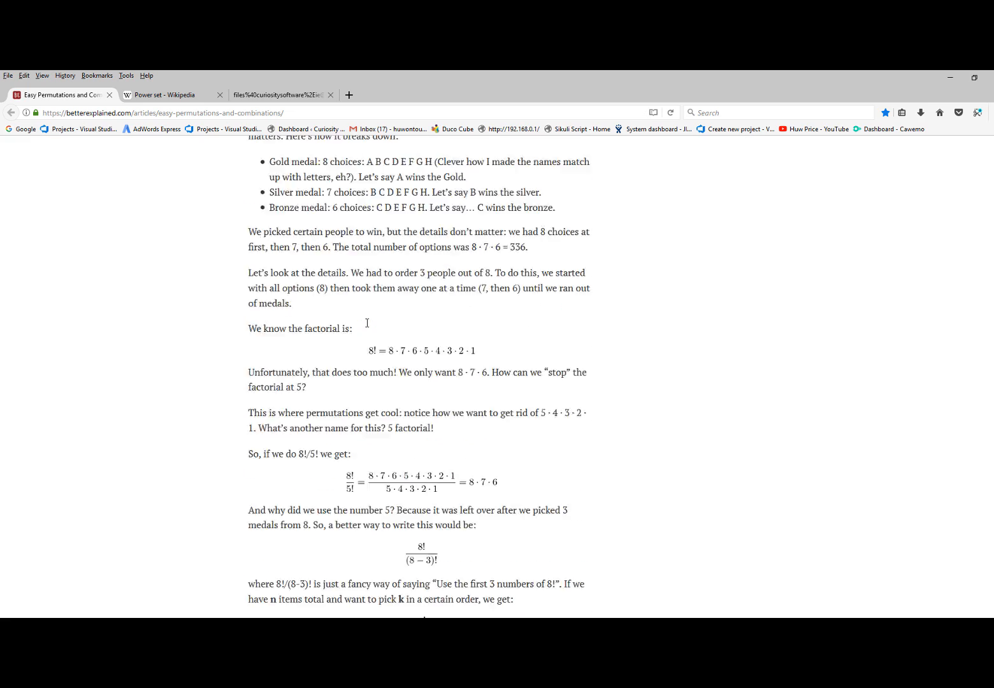
pyautogui.scroll(-3, 370, 324)
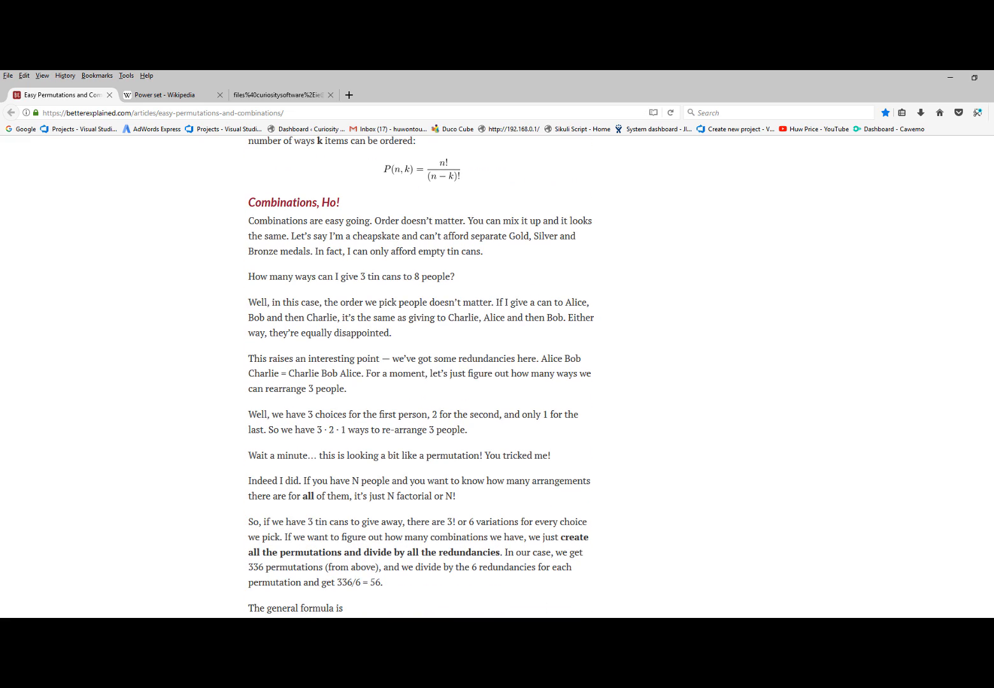
pyautogui.click(461, 627)
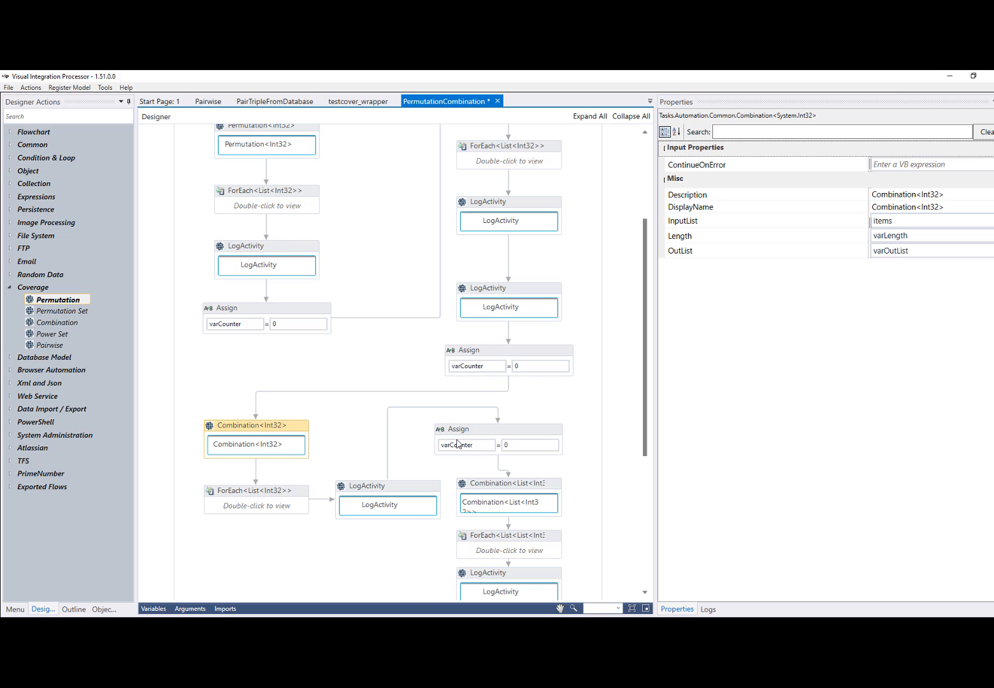
# Delete the connector between the LogActivity after the Combination<Int32> loop and the varCounter Assign, and run the flow
pyautogui.scroll(-1, 457, 444)
pyautogui.scroll(-1, 456, 443)
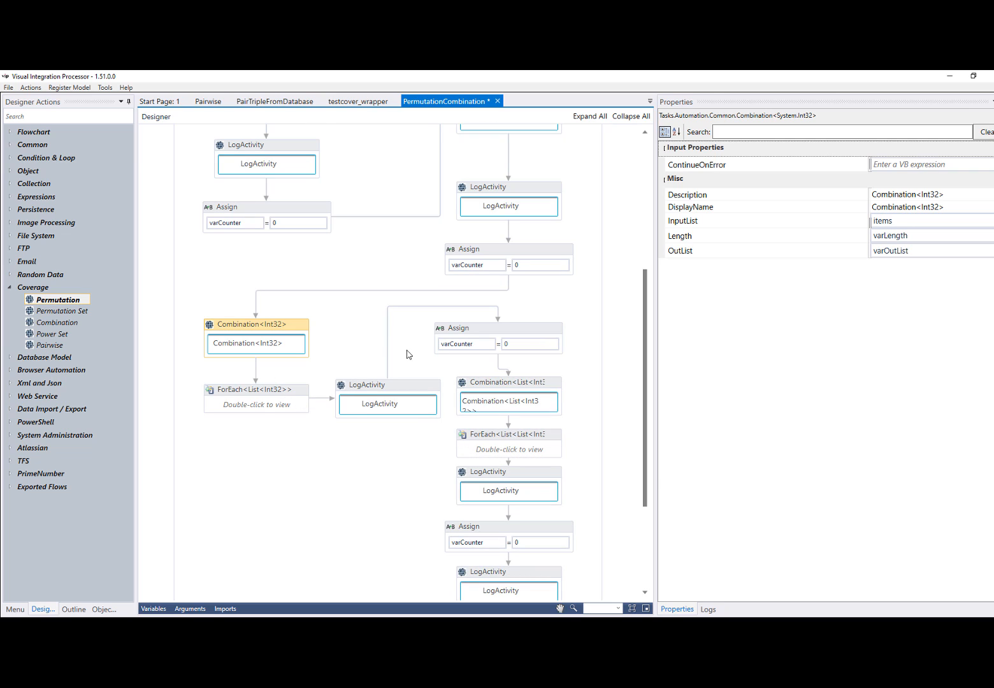
pyautogui.click(492, 308)
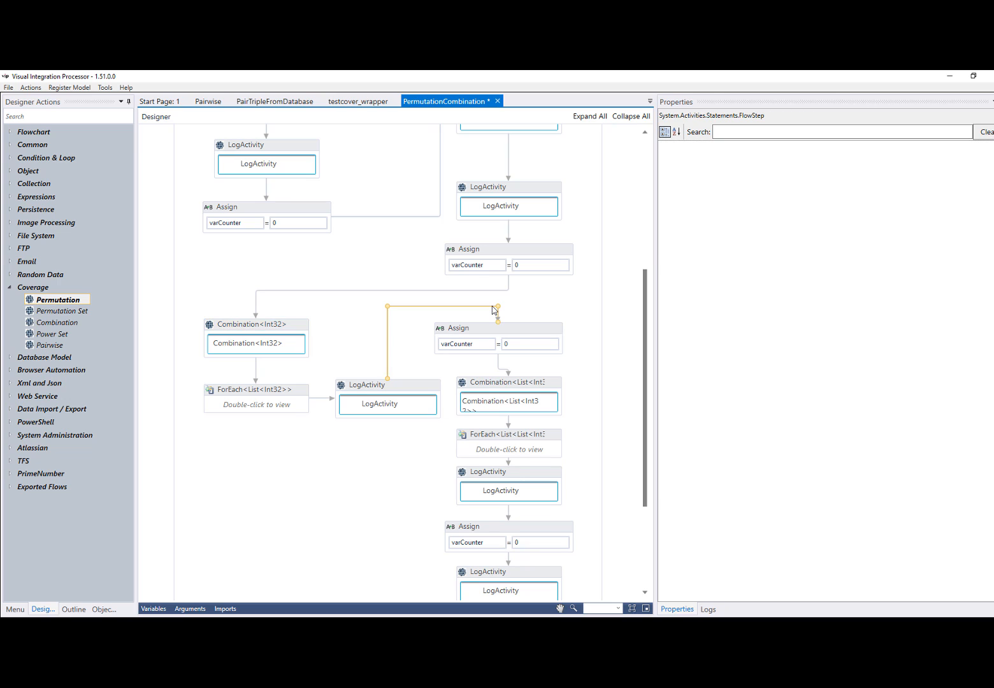
pyautogui.click(30, 88)
pyautogui.click(43, 102)
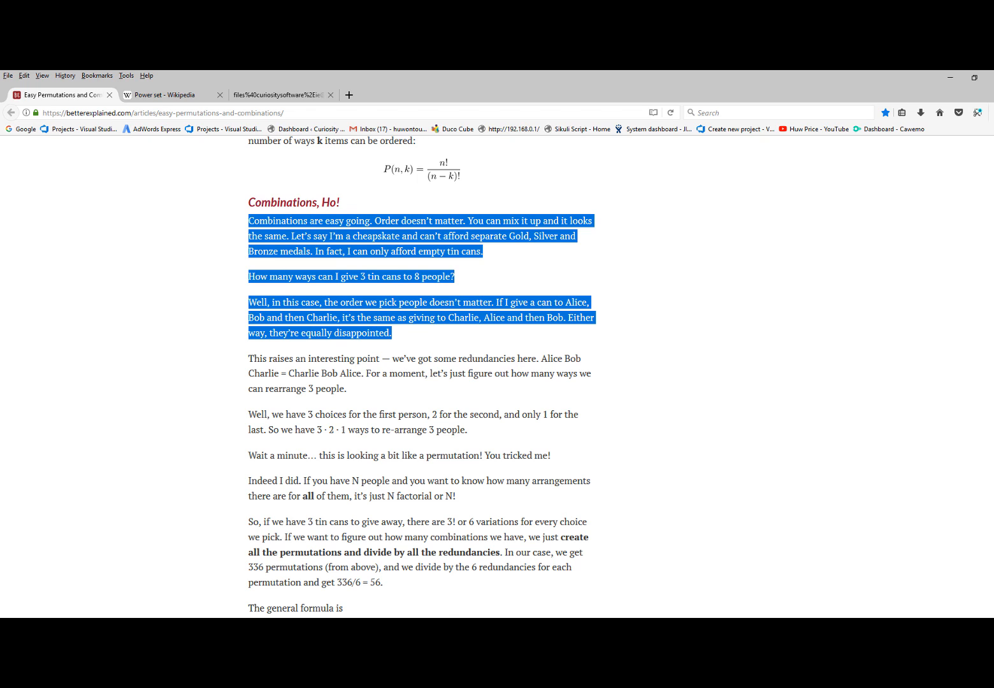
# Return to Visual Integration Processor and compare the properties of Combination<Int32> and Combination<List<Int32>> with the flow's variables
pyautogui.click(478, 628)
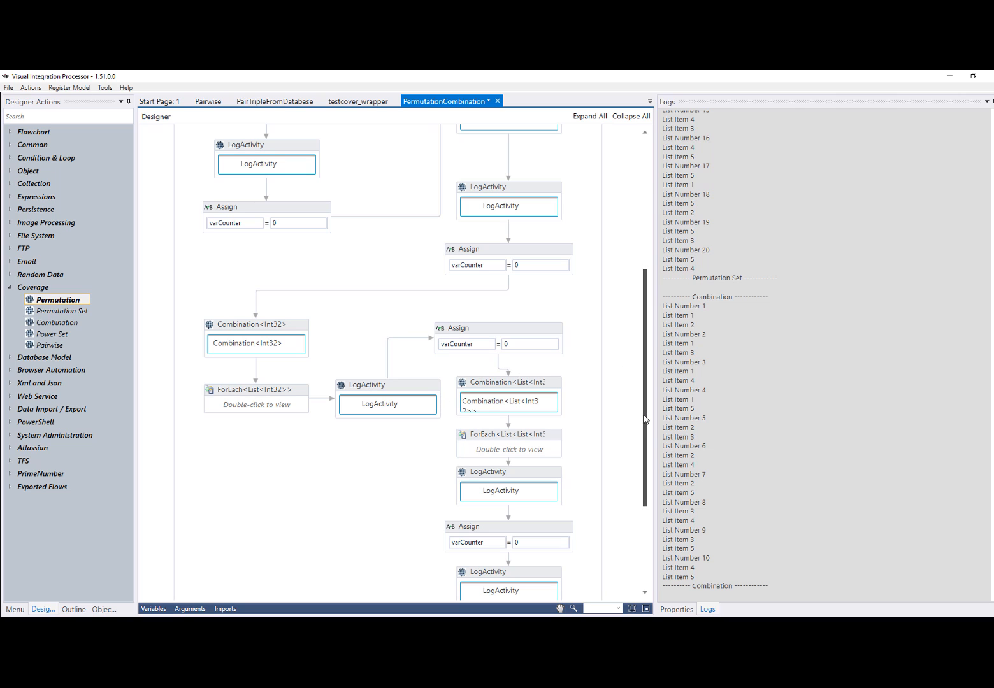
pyautogui.moveTo(643, 418); pyautogui.dragTo(643, 492)
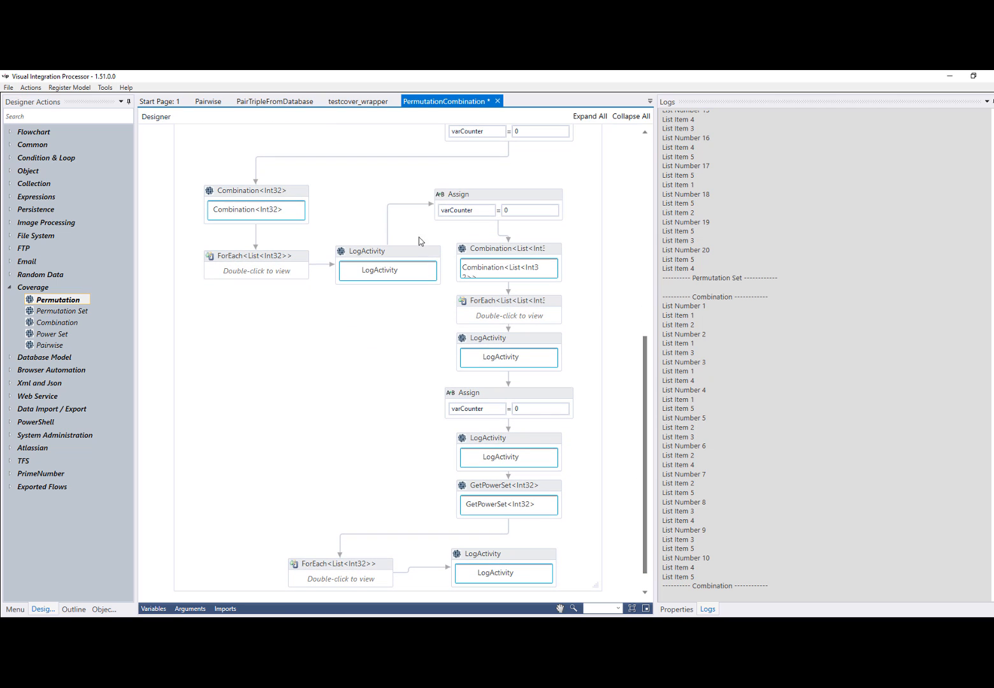
pyautogui.click(550, 253)
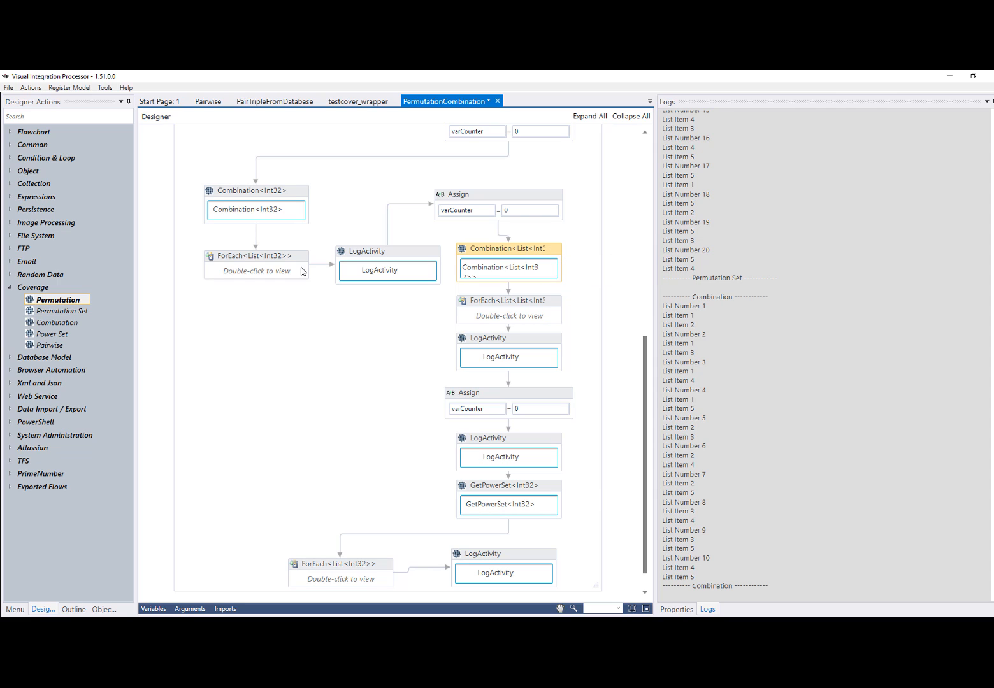
pyautogui.click(295, 195)
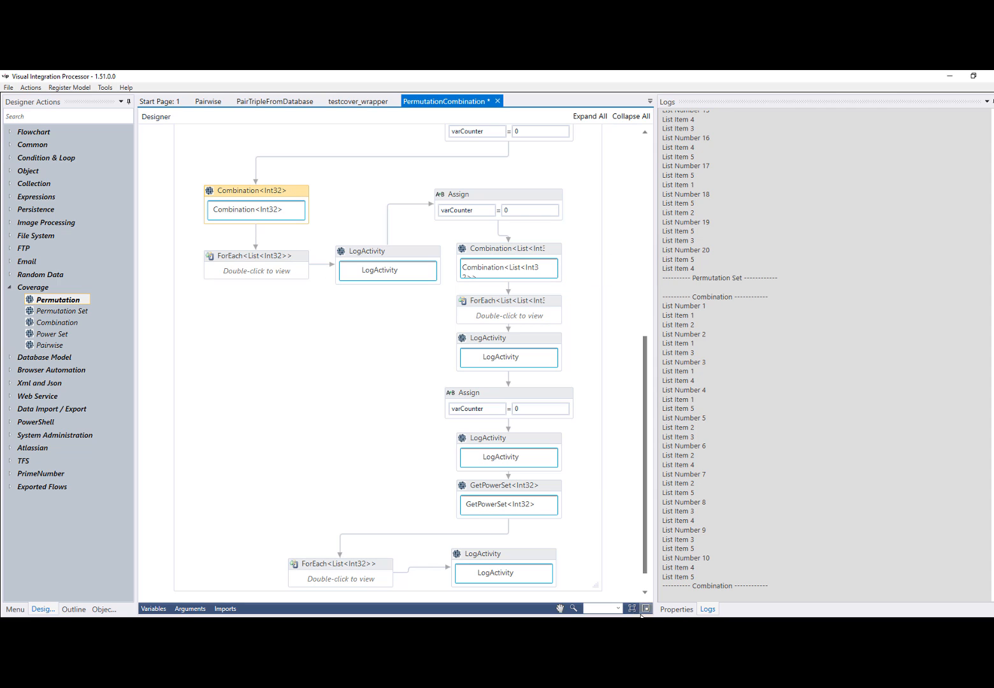
pyautogui.click(673, 610)
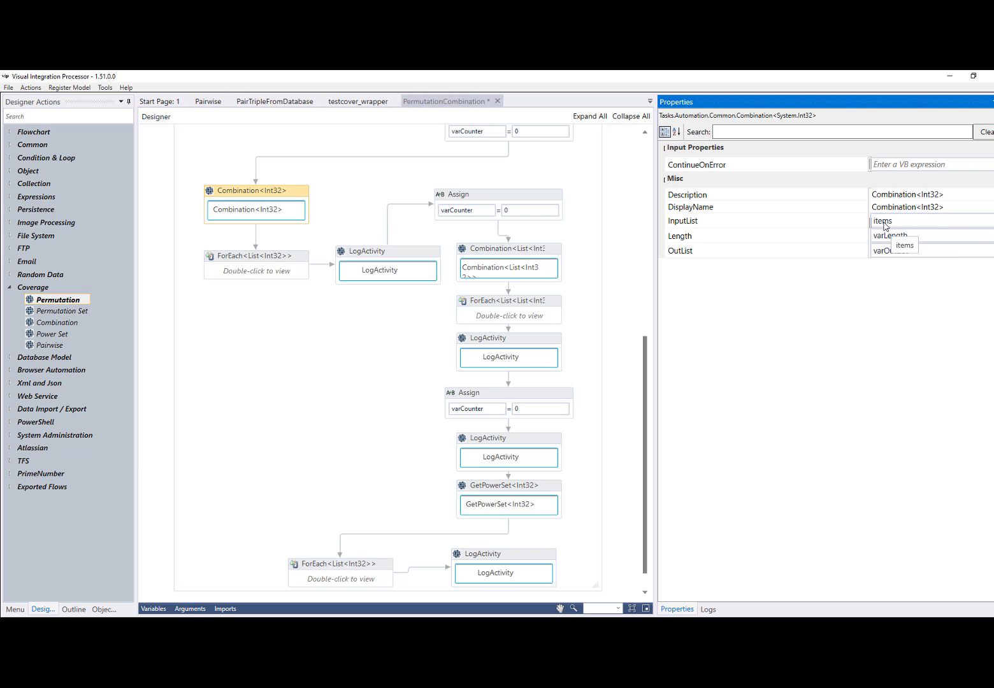
pyautogui.click(158, 611)
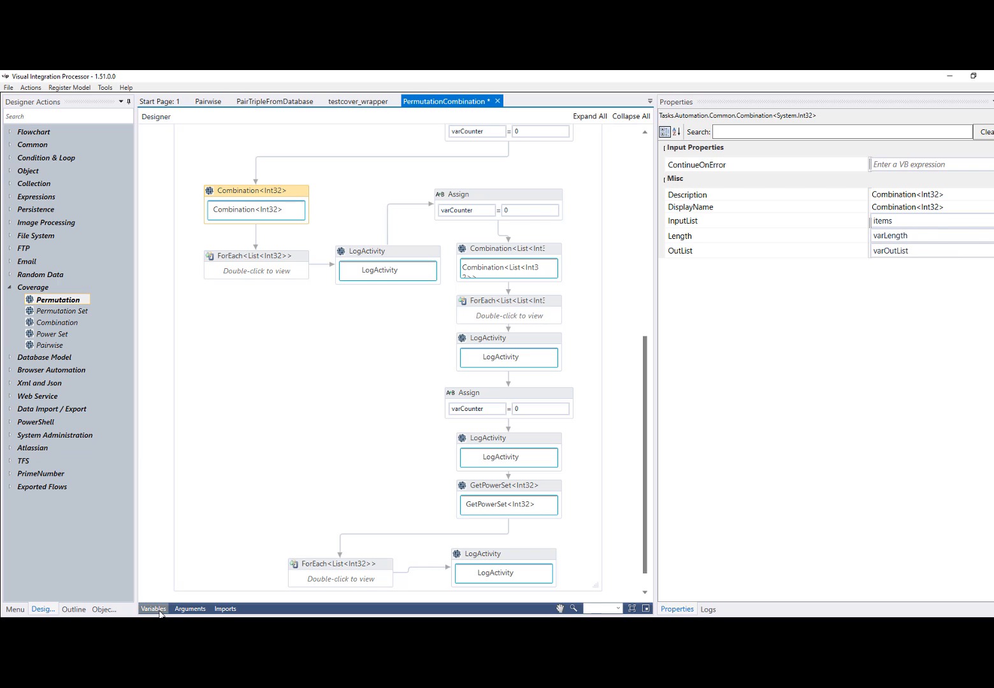
pyautogui.click(159, 610)
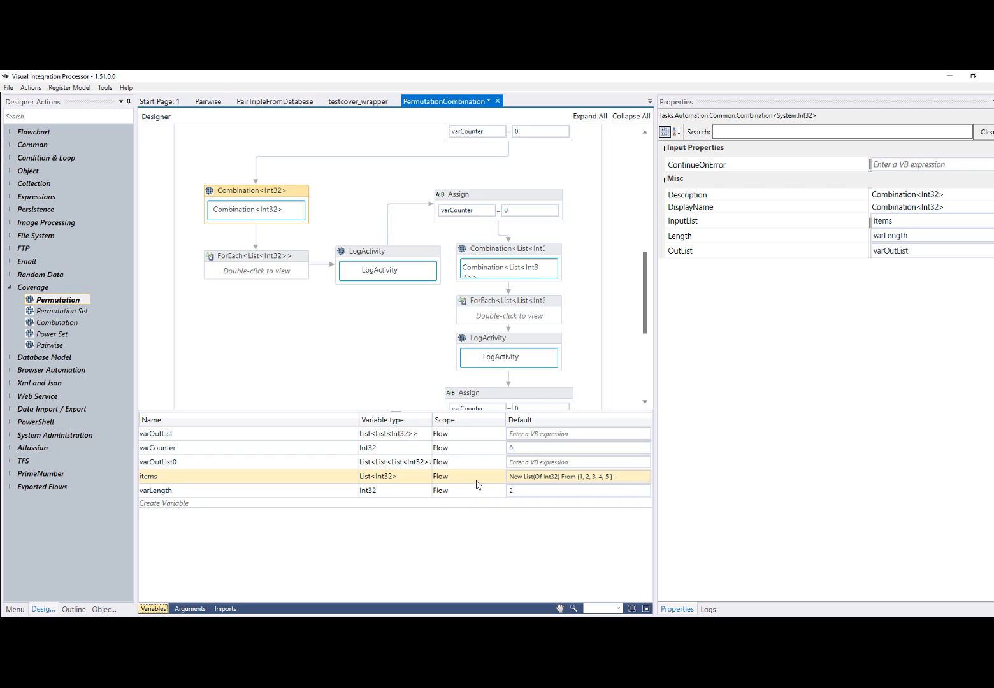
pyautogui.click(548, 255)
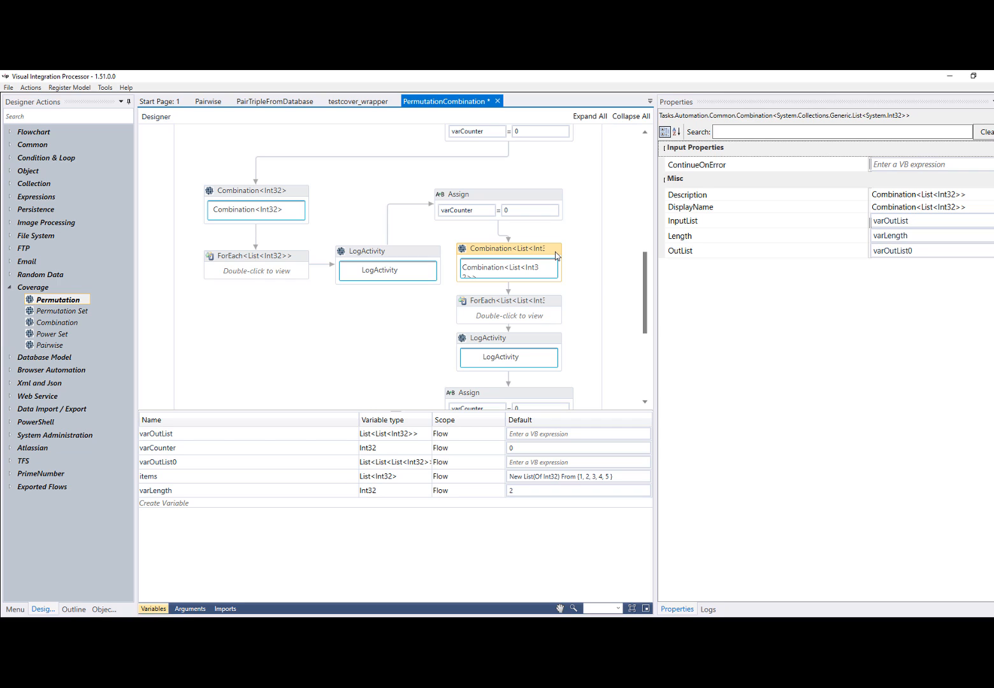
# Delete the connector between the LogActivity after the Combination<List<Int32>> loop and the Assign below it, and run the flow
pyautogui.scroll(-2, 568, 288)
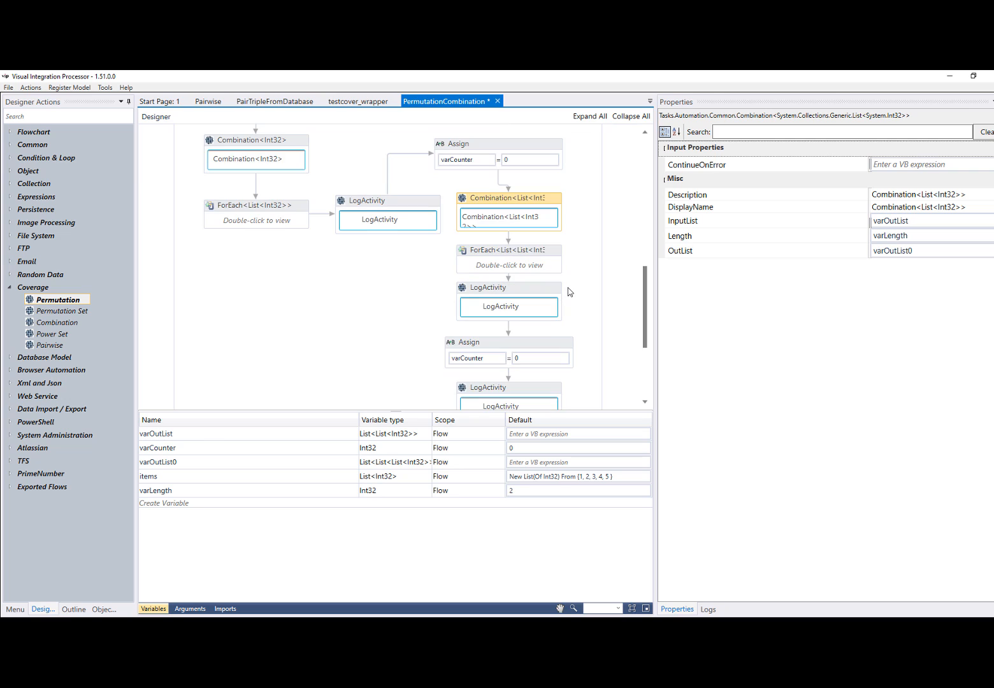
pyautogui.scroll(-2, 548, 329)
pyautogui.click(509, 279)
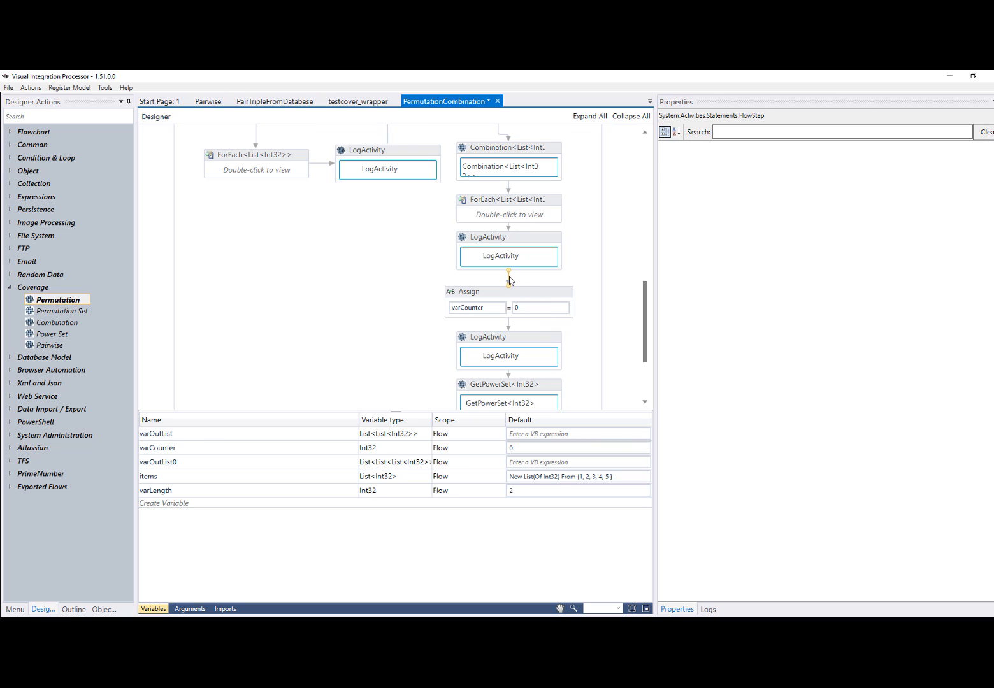
pyautogui.click(476, 282)
pyautogui.click(30, 87)
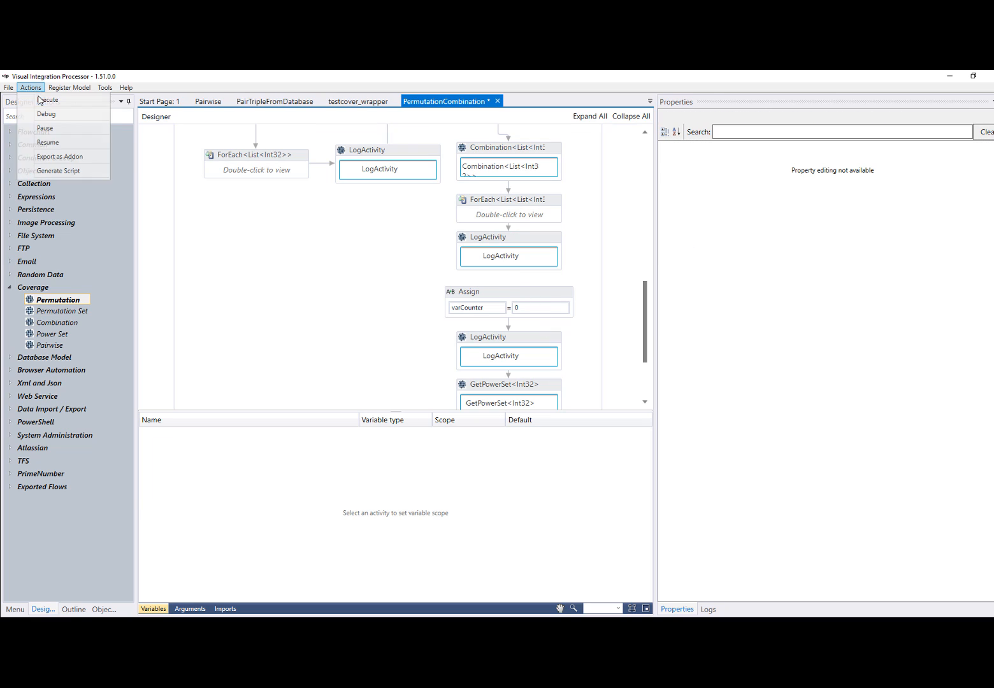
pyautogui.click(40, 101)
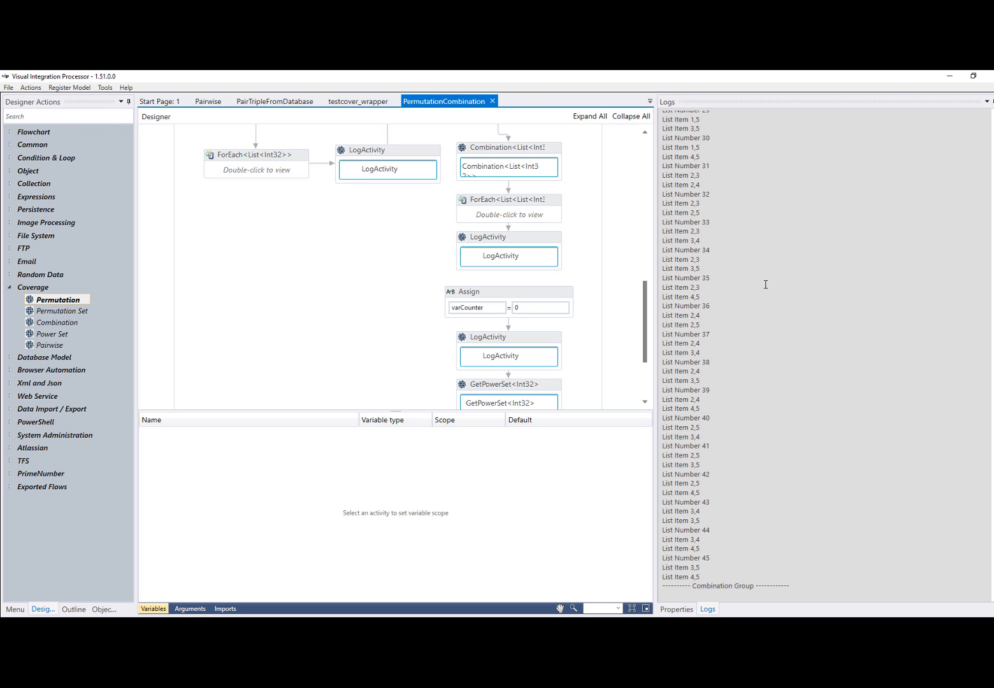
# Examine the logged pairs of the combination group from its first list onward
pyautogui.scroll(14, 719, 403)
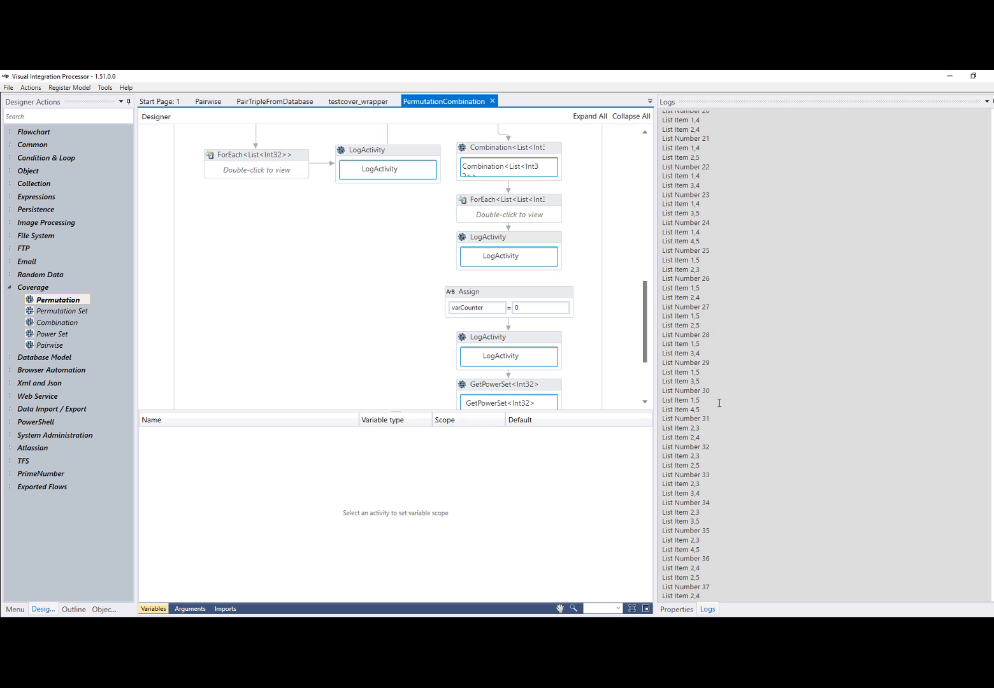
pyautogui.scroll(14, 719, 403)
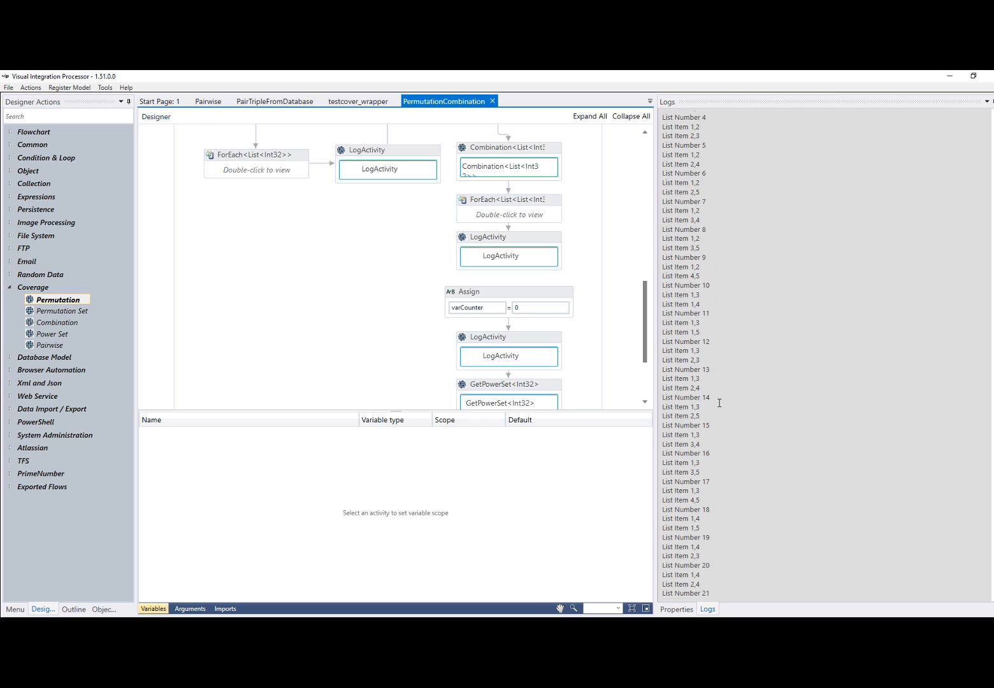
pyautogui.scroll(5, 719, 403)
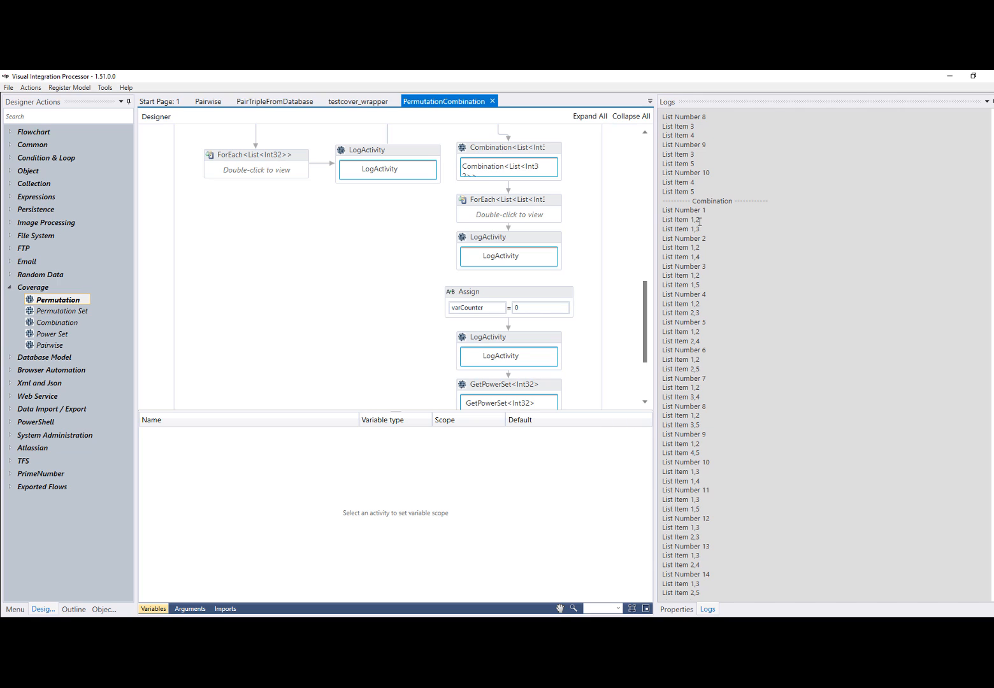
pyautogui.moveTo(691, 219); pyautogui.dragTo(699, 229)
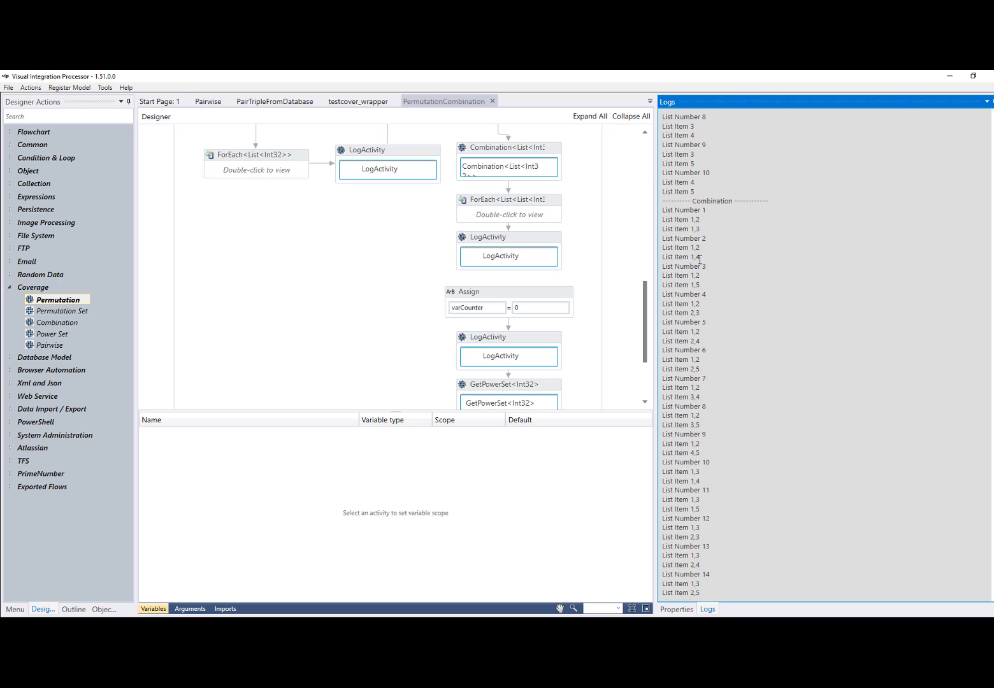
pyautogui.doubleClick(696, 257)
# Review the Power set article on Wikipedia in the browser, and return to the flow in Visual Integration Processor
pyautogui.scroll(-4, 372, 344)
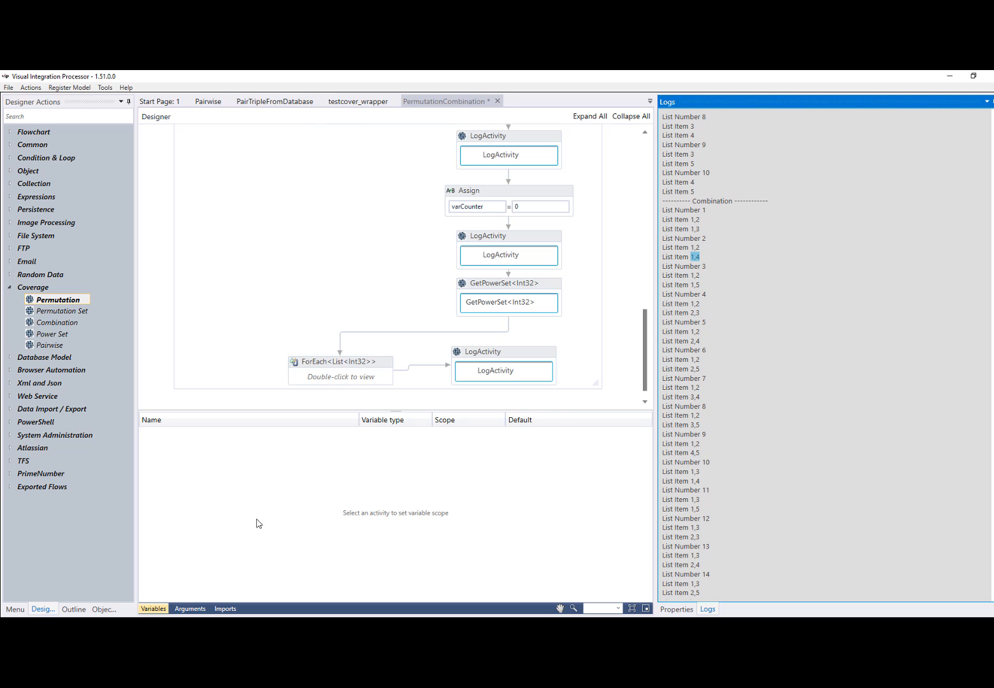
pyautogui.hotkey('alt', 'Tab')
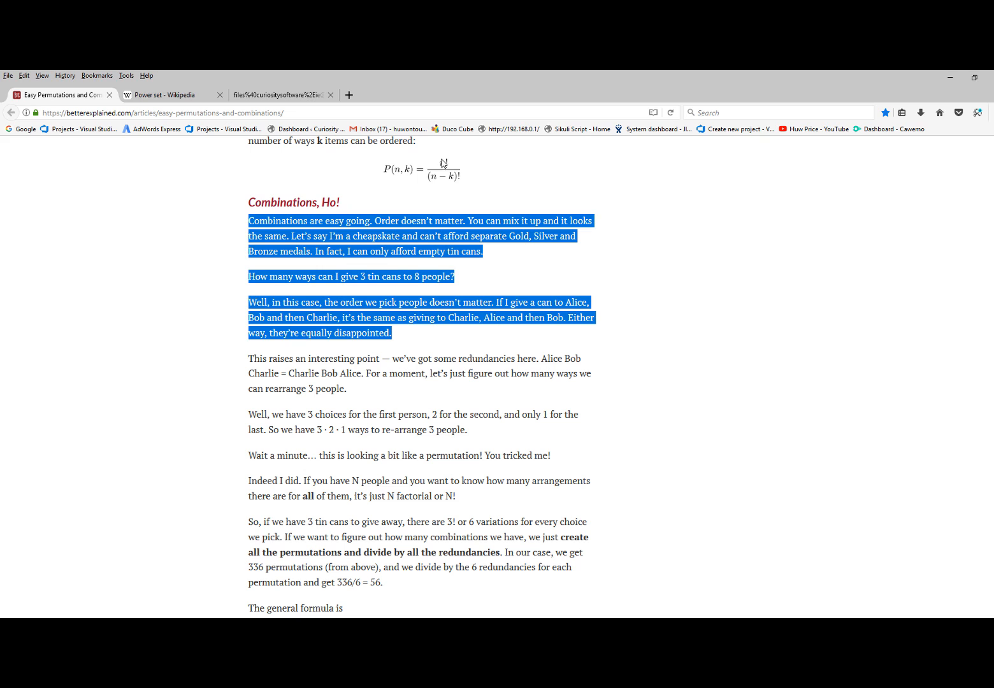
pyautogui.click(163, 95)
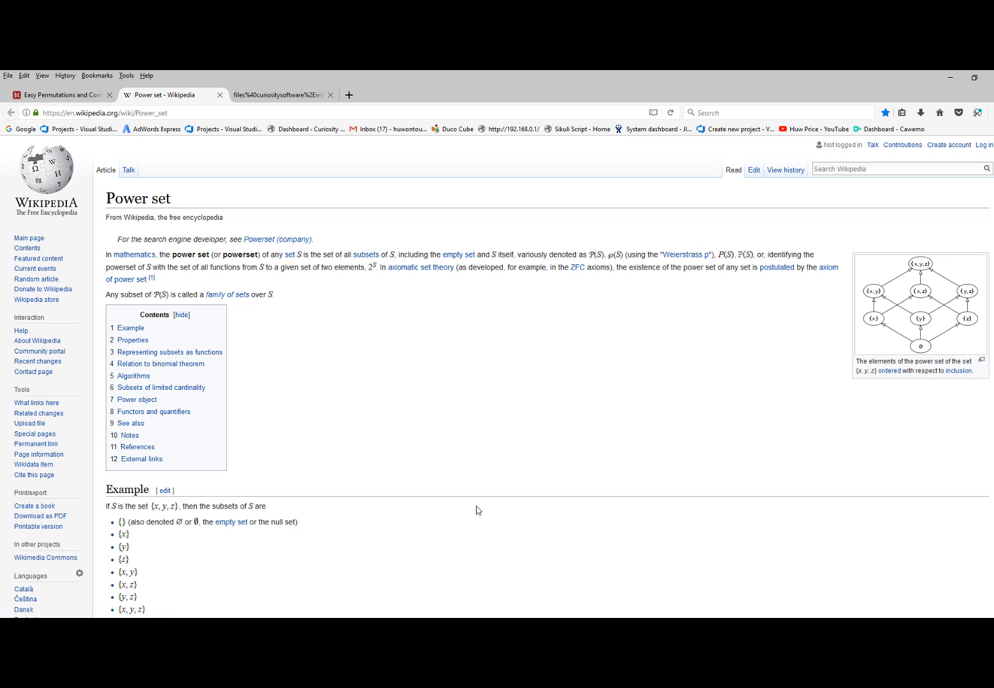
pyautogui.moveTo(400, 627)
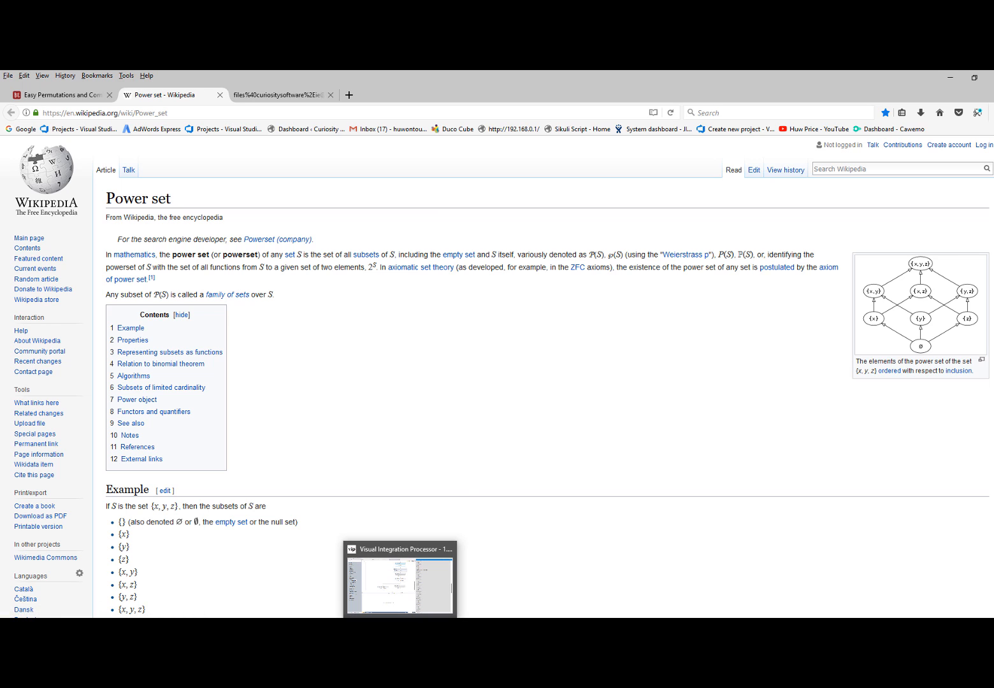
pyautogui.click(401, 627)
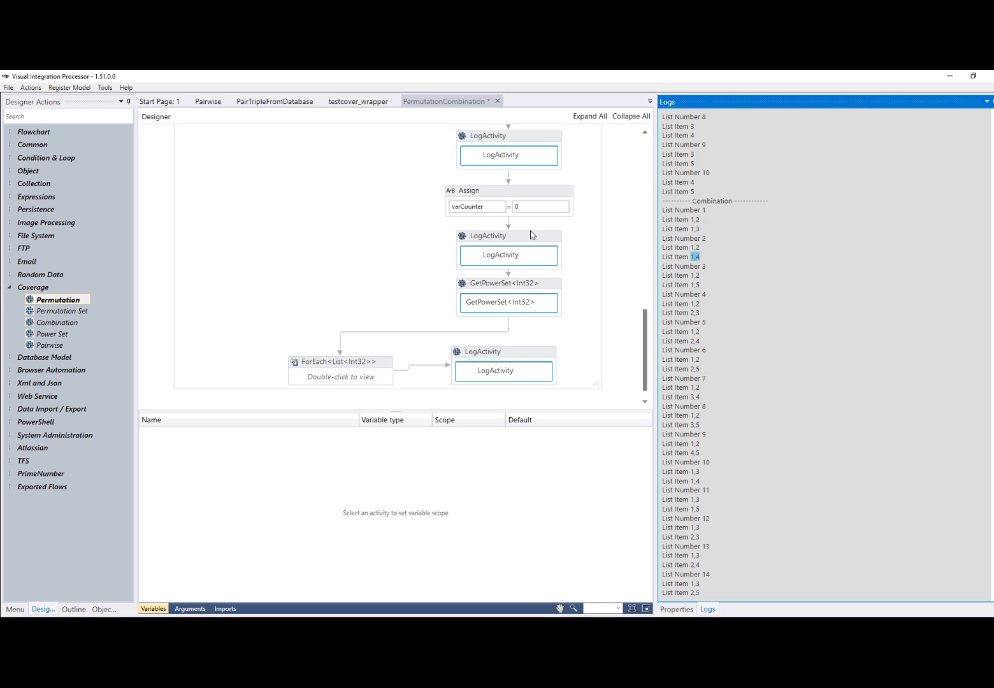
pyautogui.scroll(3, 533, 236)
pyautogui.scroll(2, 547, 261)
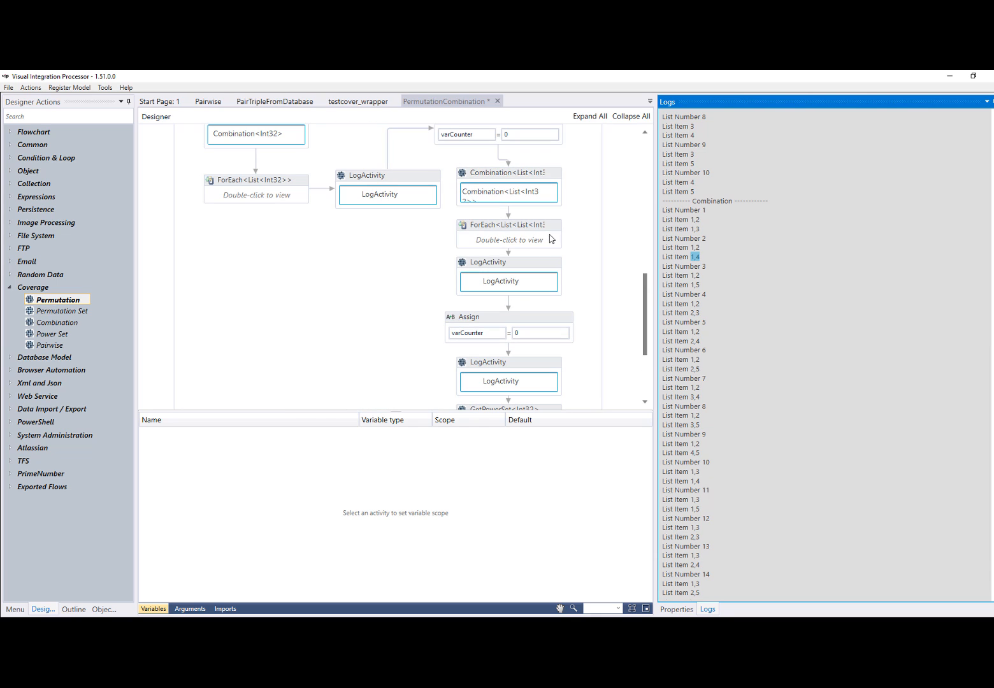
# Inspect the properties of Combination<List<Int32>> and GetPowerSet<Int32>, hide the variables list, and execute the flow to log the power set
pyautogui.click(555, 184)
pyautogui.click(682, 609)
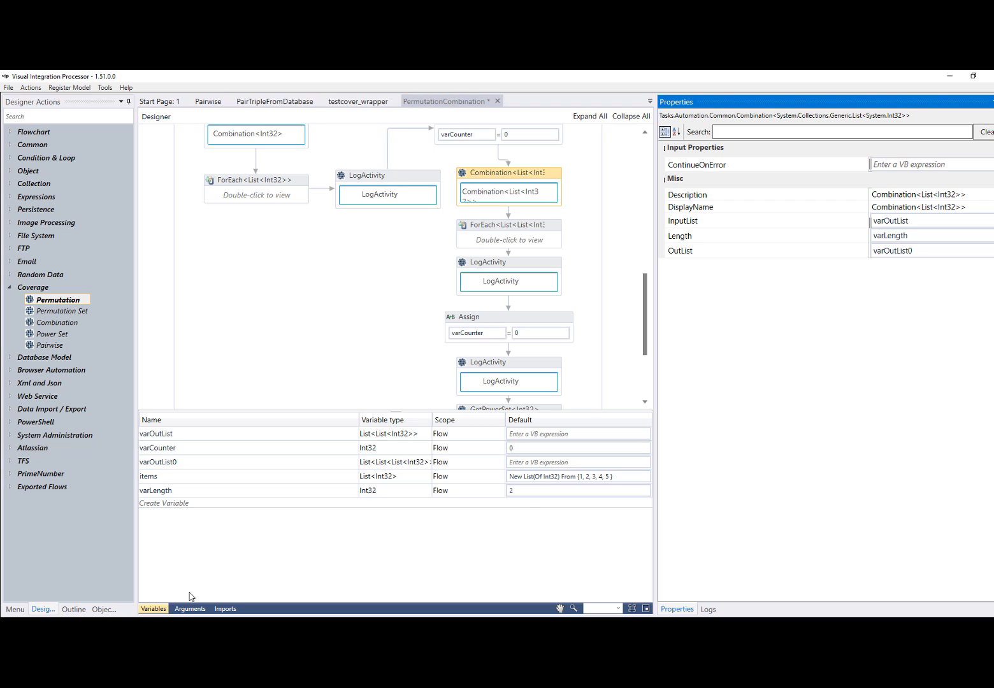
pyautogui.click(163, 610)
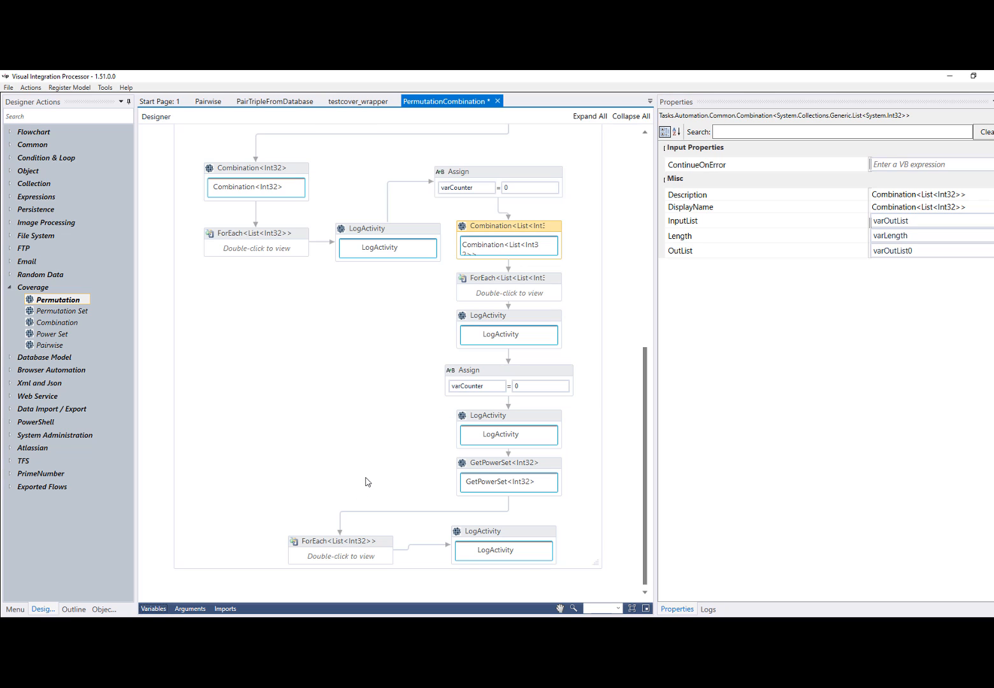
pyautogui.click(555, 465)
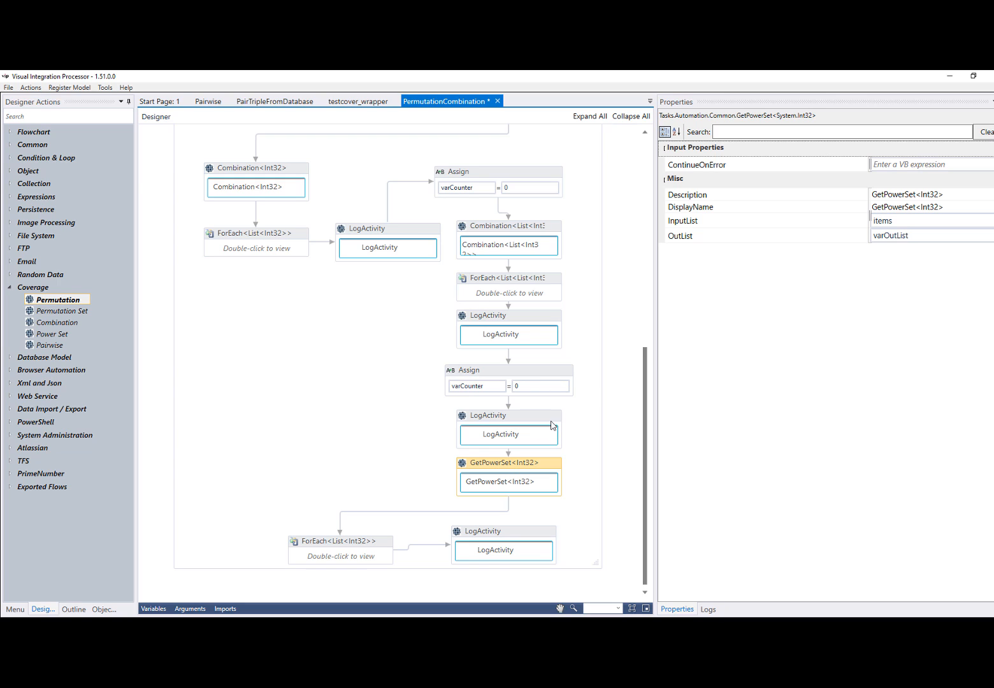
pyautogui.click(31, 87)
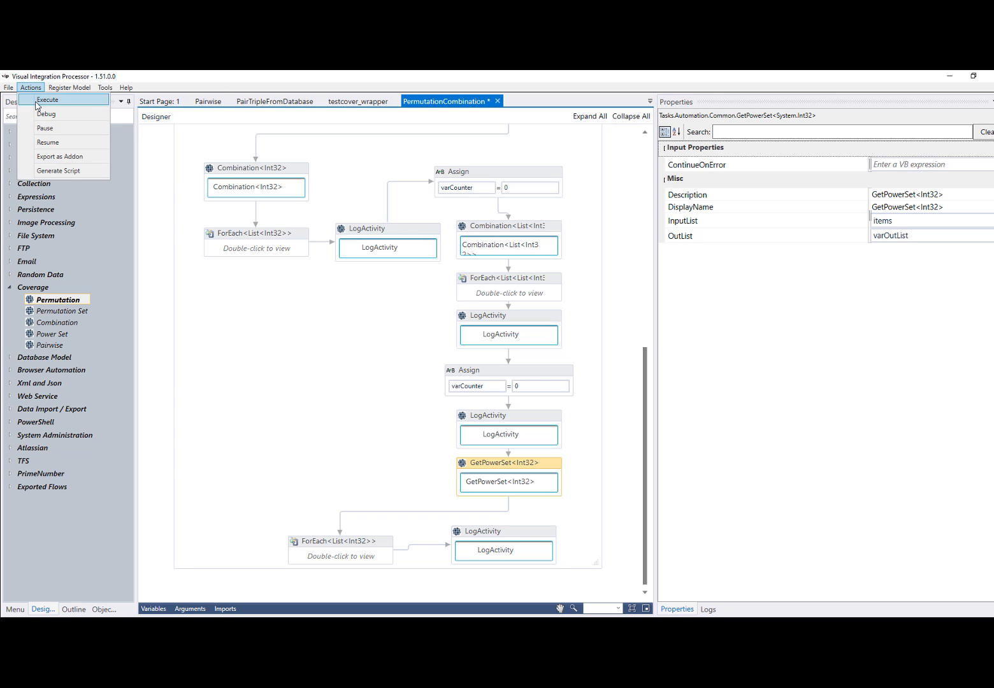
pyautogui.click(37, 104)
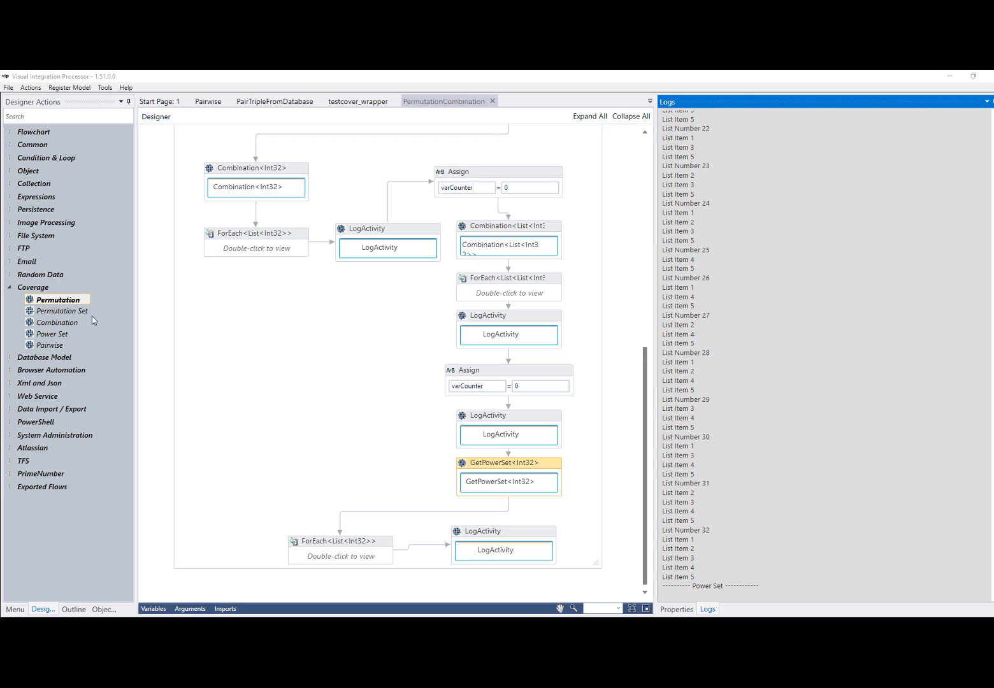
# Review the available Coverage actions: Permutation, Permutation Set, Combination, Power Set and Pairwise
pyautogui.click(66, 315)
pyautogui.click(58, 322)
pyautogui.click(54, 334)
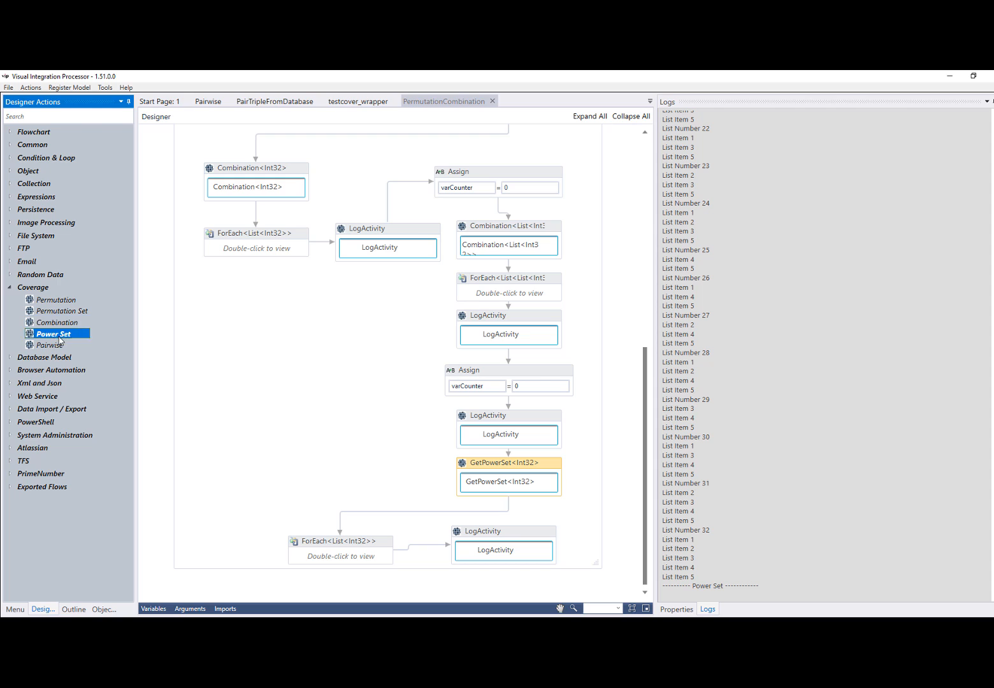
pyautogui.click(56, 345)
pyautogui.click(56, 334)
pyautogui.click(62, 322)
pyautogui.click(67, 311)
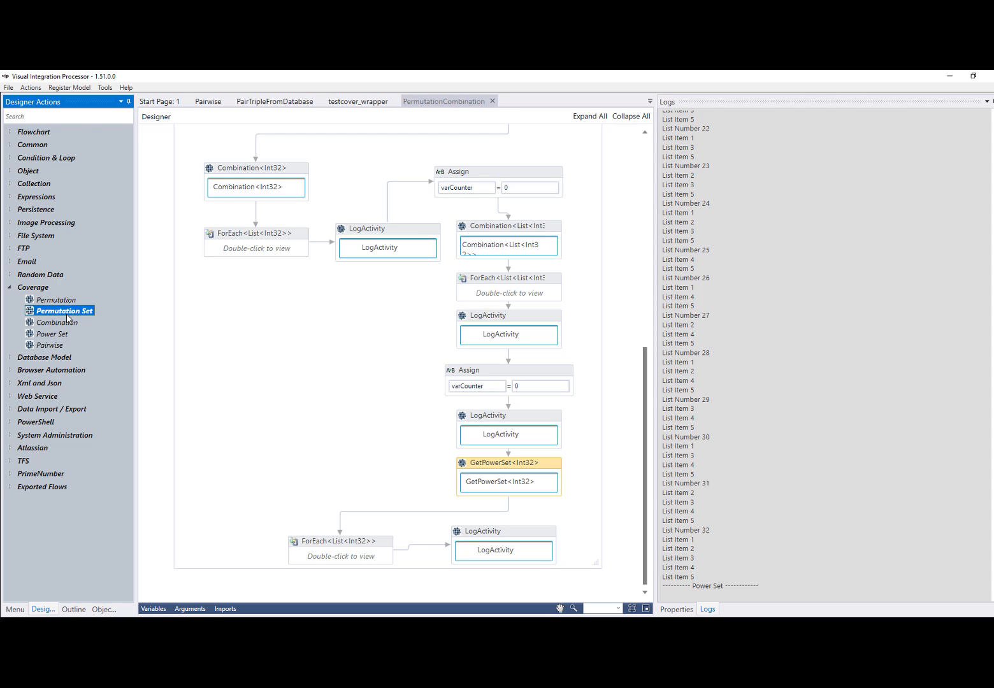
pyautogui.click(66, 300)
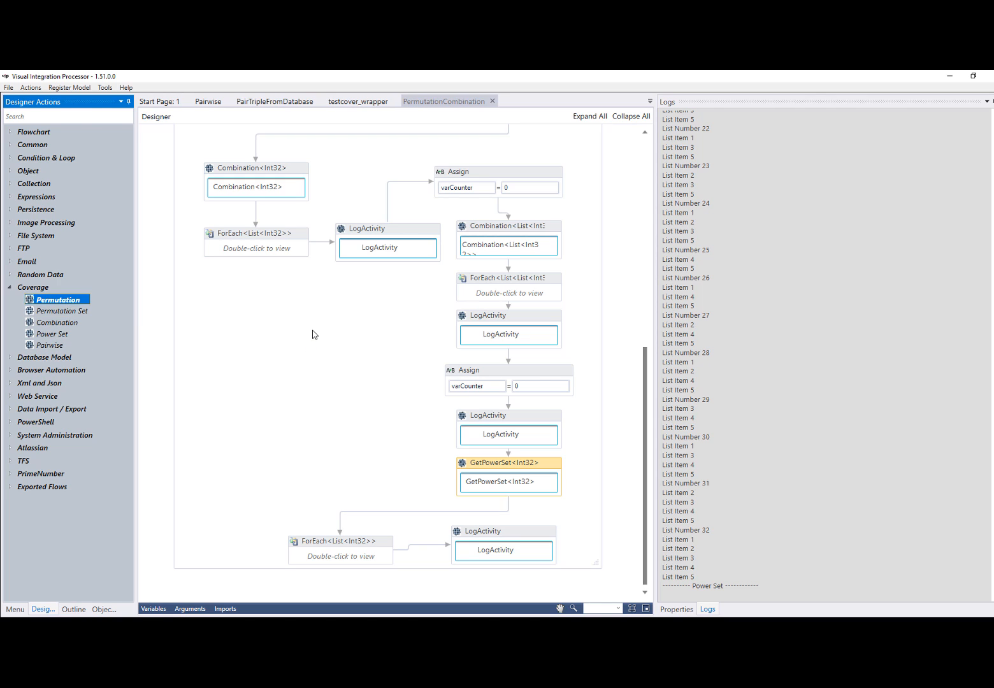